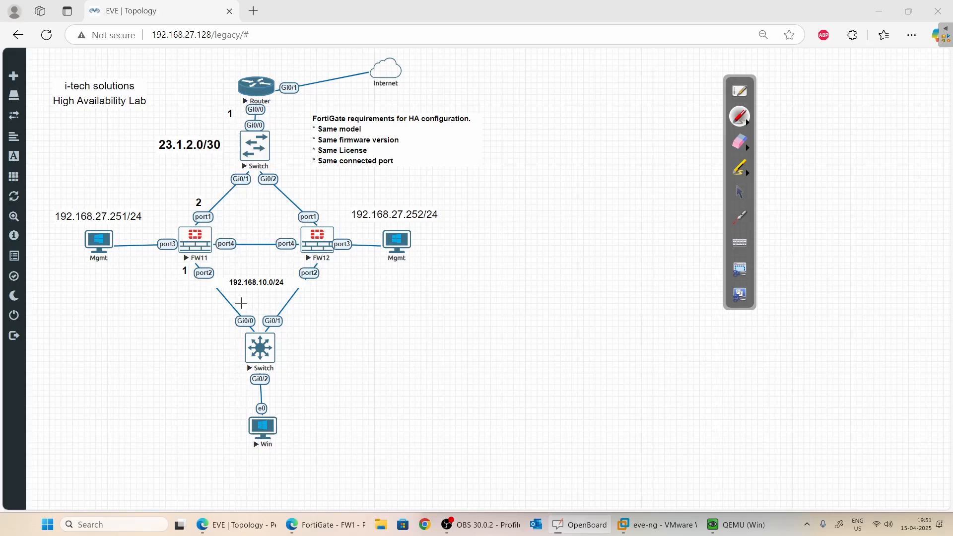
Outline the segment below the two firewalls in red ink and handwrite the label "LAN" beside it.
{"action": "mouse_move", "coordinate": [198, 273]}
{"action": "left_mouse_down"}
{"action": "mouse_move", "coordinate": [313, 308]}
{"action": "mouse_move", "coordinate": [325, 419]}
{"action": "left_mouse_up"}
{"action": "mouse_move", "coordinate": [217, 259]}
{"action": "left_mouse_down"}
{"action": "mouse_move", "coordinate": [202, 370]}
{"action": "mouse_move", "coordinate": [288, 364]}
{"action": "left_mouse_up"}
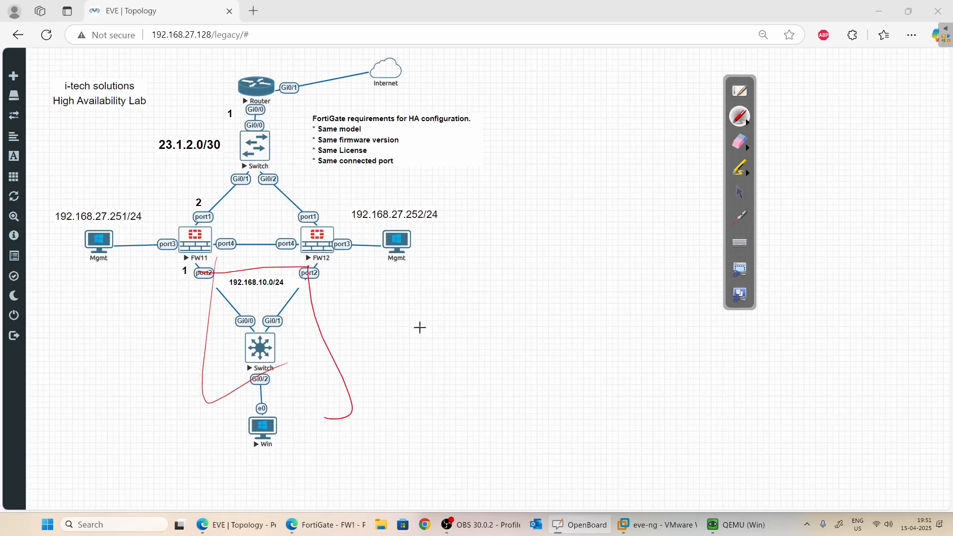
{"action": "mouse_move", "coordinate": [397, 320]}
{"action": "left_mouse_down"}
{"action": "mouse_move", "coordinate": [437, 319]}
{"action": "mouse_move", "coordinate": [450, 341]}
{"action": "mouse_move", "coordinate": [466, 275]}
{"action": "left_mouse_up"}
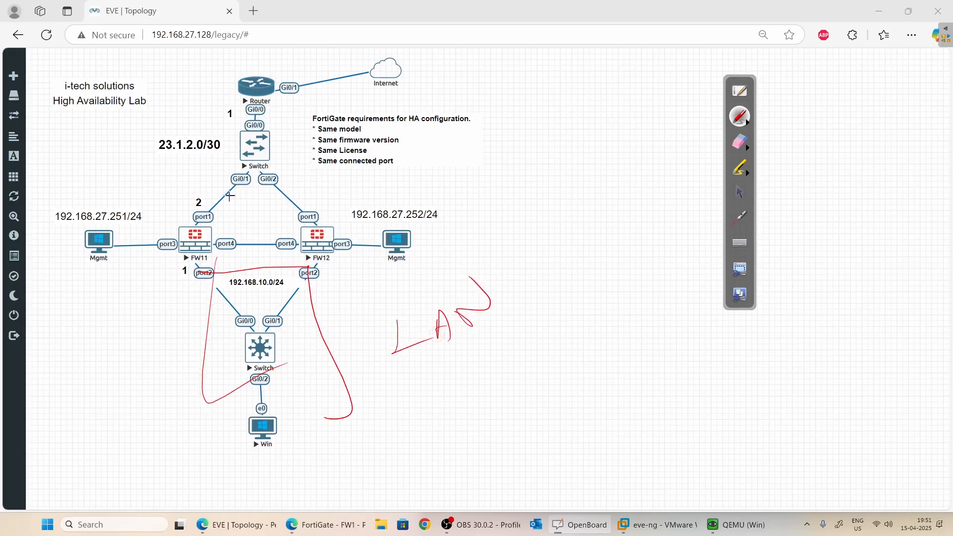
Mark the segment between the firewalls' port1 interfaces and the router in red ink and handwrite "WAN" beside it.
{"action": "left_click_drag", "start_coordinate": [202, 212], "coordinate": [327, 184]}
{"action": "left_click_drag", "start_coordinate": [187, 164], "coordinate": [181, 177]}
{"action": "left_click_drag", "start_coordinate": [258, 115], "coordinate": [305, 104]}
{"action": "left_click_drag", "start_coordinate": [304, 123], "coordinate": [311, 160]}
{"action": "left_click_drag", "start_coordinate": [194, 163], "coordinate": [201, 186]}
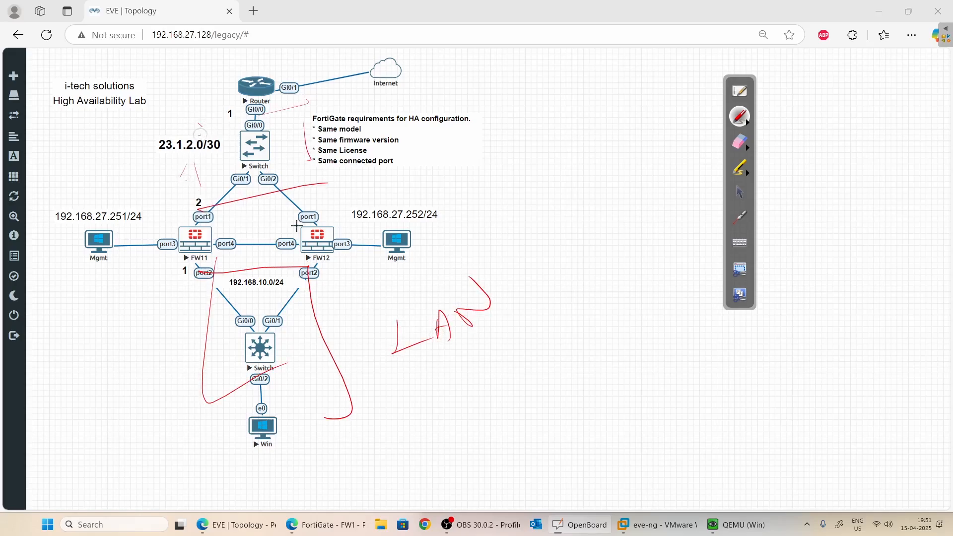
{"action": "mouse_move", "coordinate": [414, 133]}
{"action": "left_mouse_down"}
{"action": "mouse_move", "coordinate": [422, 153]}
{"action": "mouse_move", "coordinate": [481, 111]}
{"action": "mouse_move", "coordinate": [506, 107]}
{"action": "left_mouse_up"}
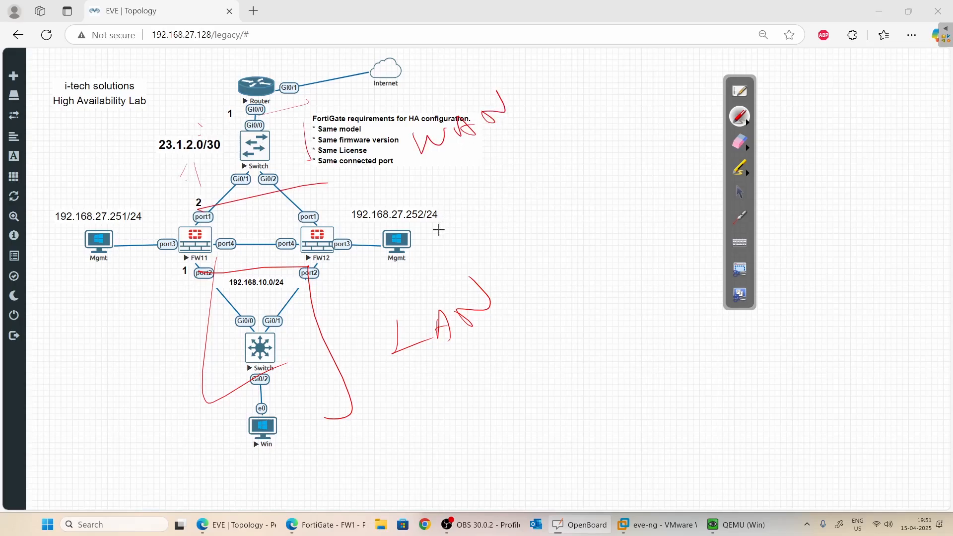
Box both Mgmt hosts and the port4 link between FW11 and FW12 in red ink, labelling that link "HeartBeat".
{"action": "mouse_move", "coordinate": [360, 198]}
{"action": "left_mouse_down"}
{"action": "mouse_move", "coordinate": [422, 247]}
{"action": "mouse_move", "coordinate": [407, 260]}
{"action": "left_mouse_up"}
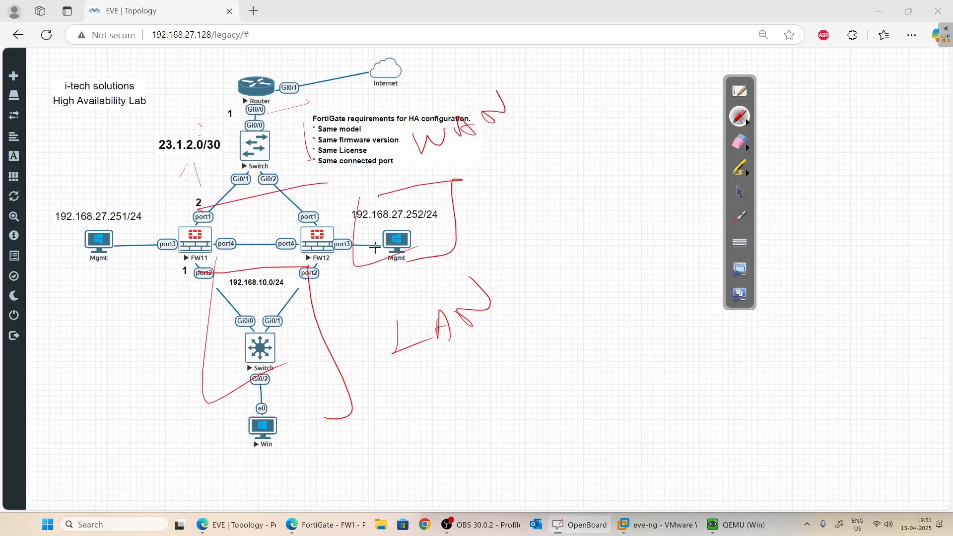
{"action": "mouse_move", "coordinate": [50, 201]}
{"action": "left_mouse_down"}
{"action": "mouse_move", "coordinate": [141, 200]}
{"action": "mouse_move", "coordinate": [86, 279]}
{"action": "left_mouse_up"}
{"action": "mouse_move", "coordinate": [59, 191]}
{"action": "left_mouse_down"}
{"action": "mouse_move", "coordinate": [56, 215]}
{"action": "mouse_move", "coordinate": [95, 273]}
{"action": "left_mouse_up"}
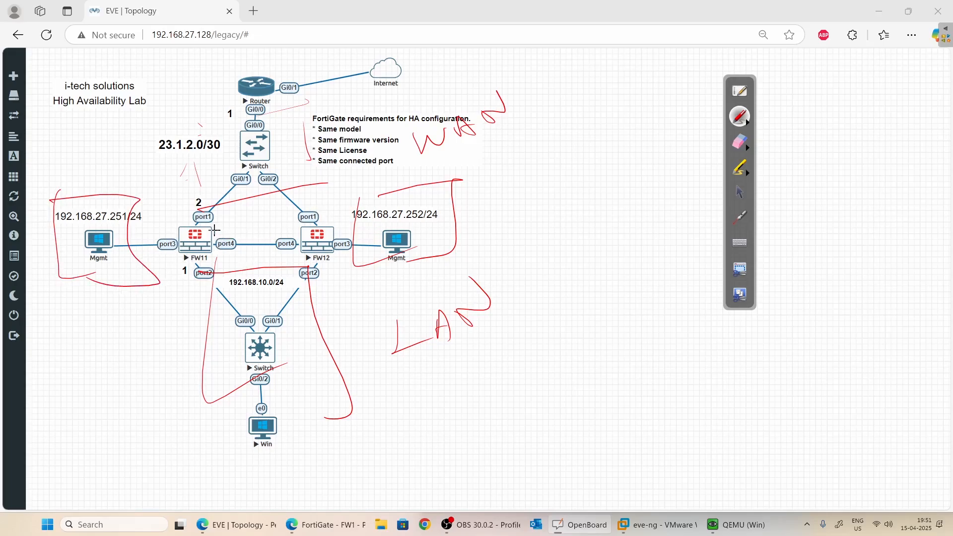
{"action": "mouse_move", "coordinate": [215, 230]}
{"action": "left_mouse_down"}
{"action": "mouse_move", "coordinate": [304, 230]}
{"action": "mouse_move", "coordinate": [261, 257]}
{"action": "left_mouse_up"}
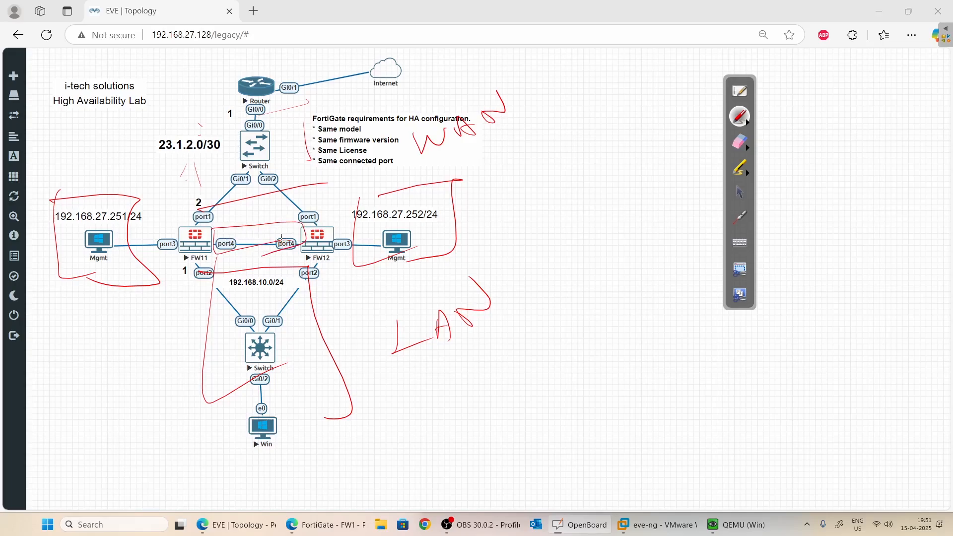
{"action": "mouse_move", "coordinate": [303, 214]}
{"action": "left_mouse_down"}
{"action": "mouse_move", "coordinate": [498, 151]}
{"action": "mouse_move", "coordinate": [515, 137]}
{"action": "mouse_move", "coordinate": [524, 149]}
{"action": "mouse_move", "coordinate": [586, 143]}
{"action": "mouse_move", "coordinate": [689, 111]}
{"action": "mouse_move", "coordinate": [684, 130]}
{"action": "left_mouse_up"}
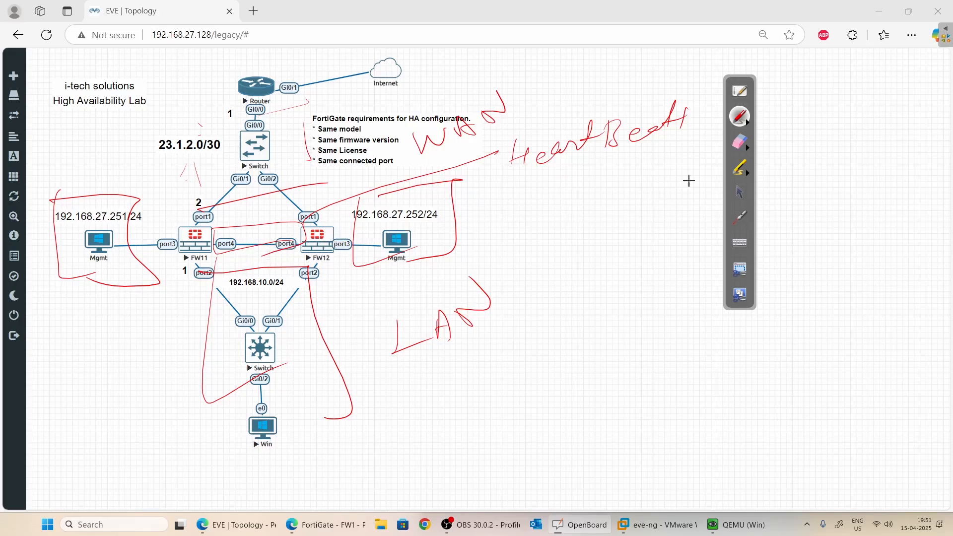
Erase all ink annotations from the topology and return to the selection pointer.
{"action": "left_click", "coordinate": [744, 195]}
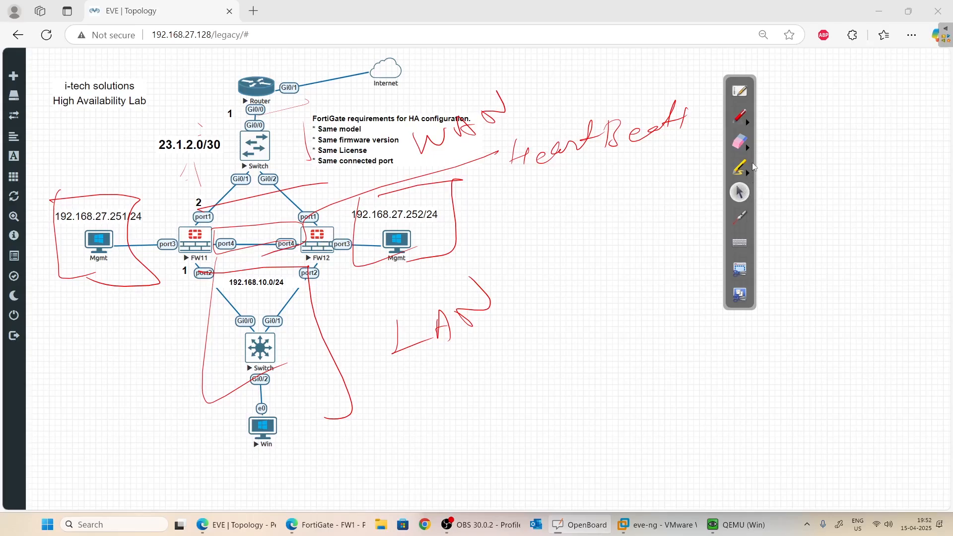
{"action": "left_click", "coordinate": [741, 143]}
{"action": "left_click", "coordinate": [827, 151]}
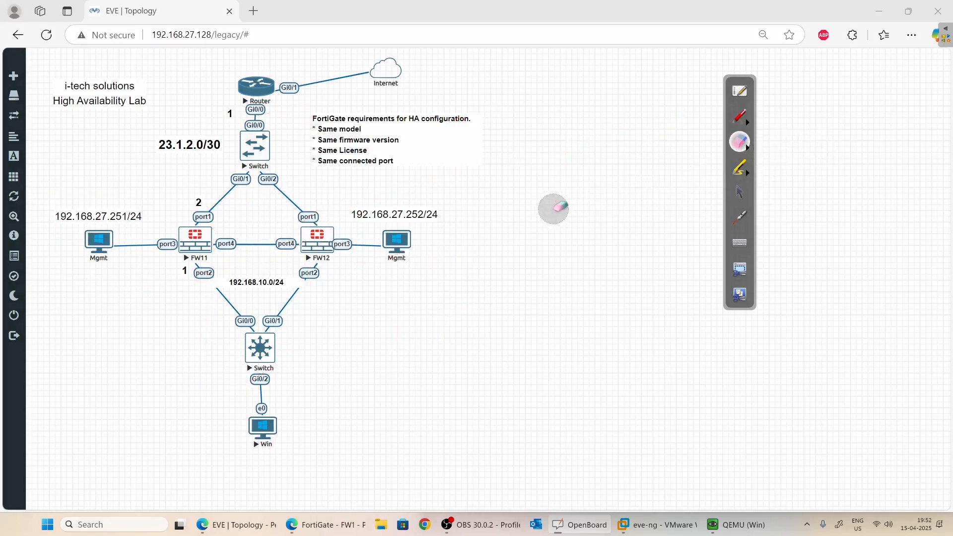
{"action": "left_click", "coordinate": [750, 126]}
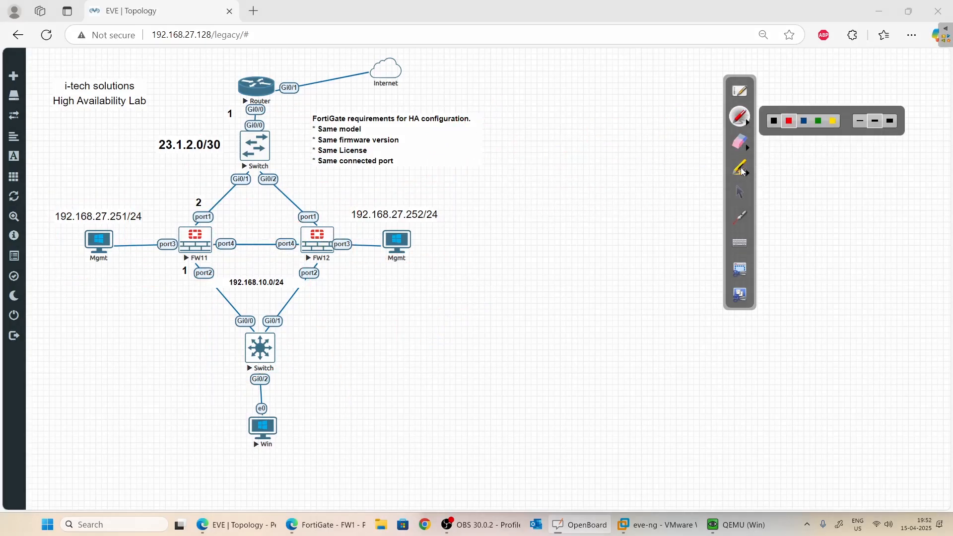
{"action": "left_click", "coordinate": [742, 192]}
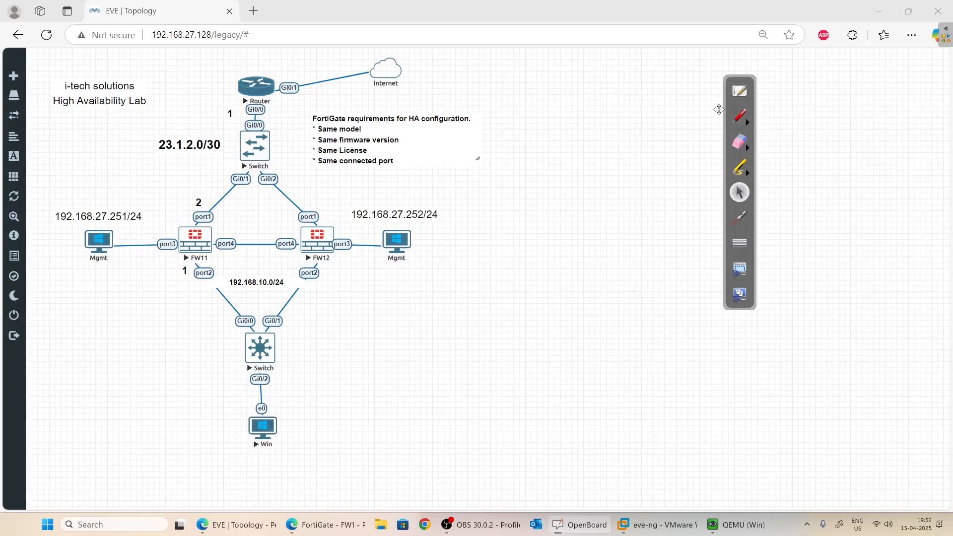
Tick the four FortiGate HA requirements (model, firmware version, license, connected port) and both firewalls' port1 in red ink.
{"action": "left_click", "coordinate": [740, 118]}
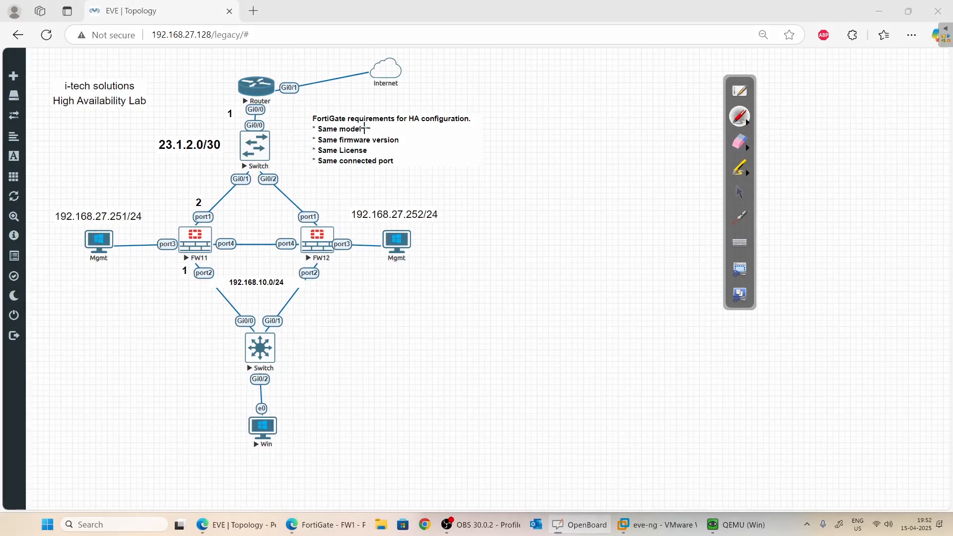
{"action": "left_click_drag", "start_coordinate": [365, 128], "coordinate": [380, 122]}
{"action": "left_click_drag", "start_coordinate": [407, 138], "coordinate": [422, 137]}
{"action": "left_click_drag", "start_coordinate": [373, 150], "coordinate": [398, 143]}
{"action": "left_click_drag", "start_coordinate": [322, 211], "coordinate": [343, 201]}
{"action": "left_click_drag", "start_coordinate": [401, 166], "coordinate": [425, 157]}
{"action": "left_click", "coordinate": [742, 193]}
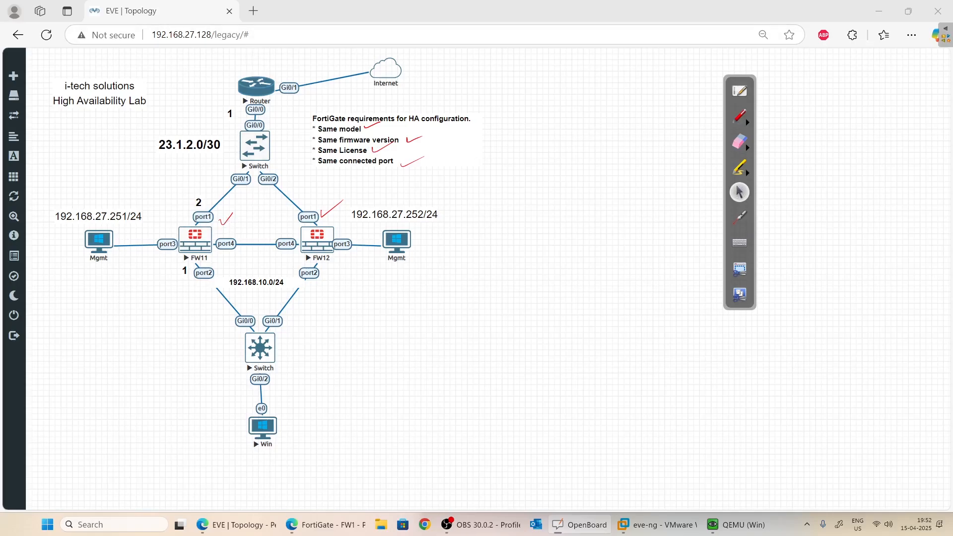
Handwrite the setup list "Intr", "Stat" and "Create Police", and trace the traffic path from Win through FW11 to the Internet.
{"action": "left_click", "coordinate": [740, 116]}
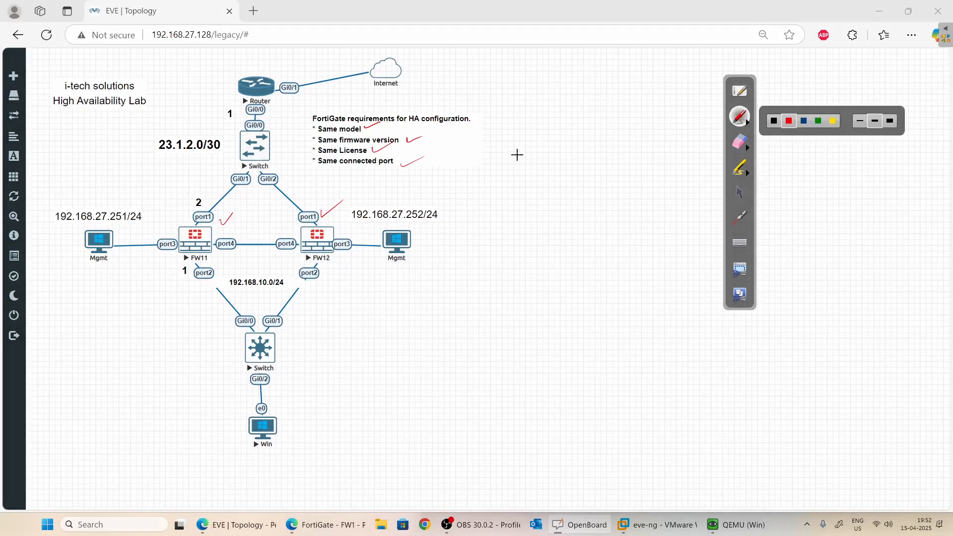
{"action": "mouse_move", "coordinate": [517, 155]}
{"action": "left_mouse_down"}
{"action": "mouse_move", "coordinate": [531, 169]}
{"action": "mouse_move", "coordinate": [594, 151]}
{"action": "left_mouse_up"}
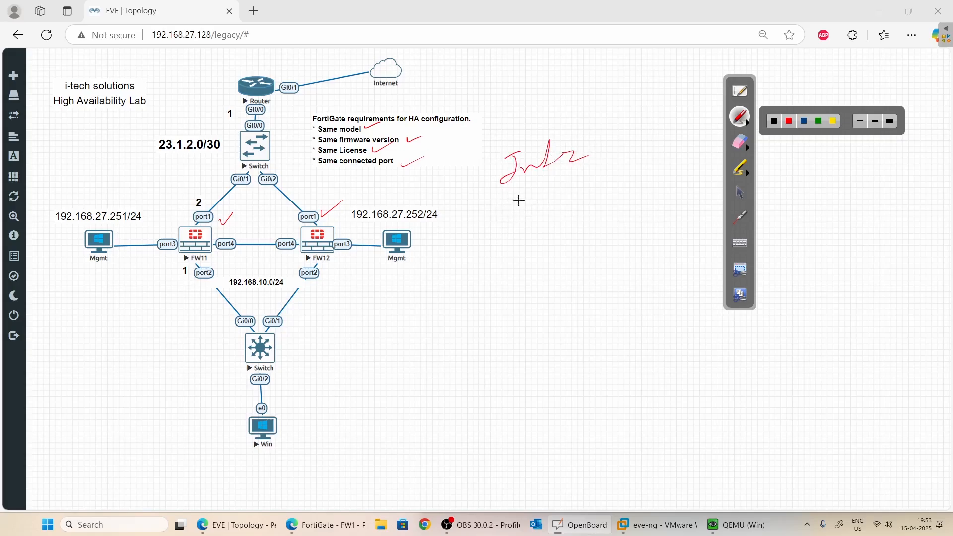
{"action": "mouse_move", "coordinate": [516, 196]}
{"action": "left_mouse_down"}
{"action": "mouse_move", "coordinate": [512, 214]}
{"action": "mouse_move", "coordinate": [536, 212]}
{"action": "left_mouse_up"}
{"action": "mouse_move", "coordinate": [293, 431]}
{"action": "left_mouse_down"}
{"action": "mouse_move", "coordinate": [300, 387]}
{"action": "mouse_move", "coordinate": [332, 319]}
{"action": "left_mouse_up"}
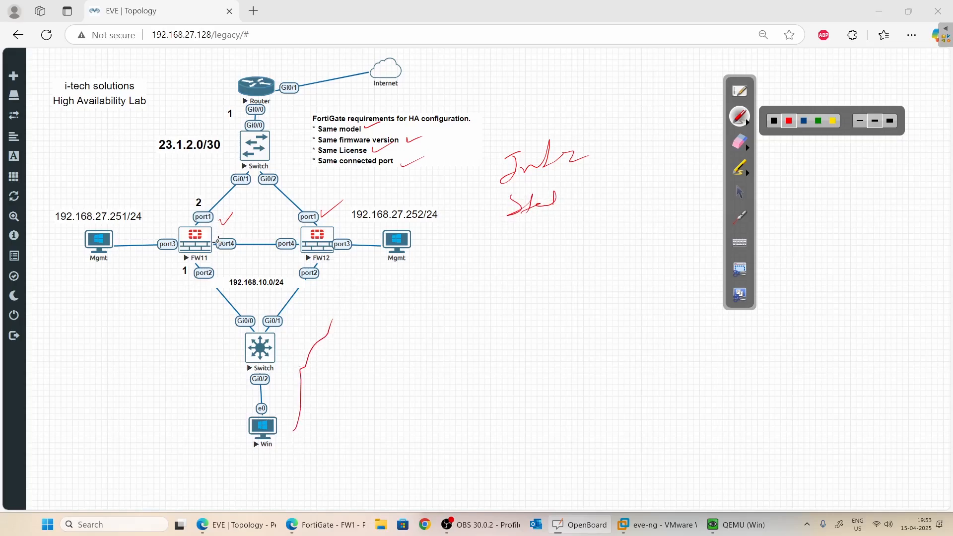
{"action": "mouse_move", "coordinate": [218, 243]}
{"action": "left_mouse_down"}
{"action": "mouse_move", "coordinate": [237, 191]}
{"action": "mouse_move", "coordinate": [365, 58]}
{"action": "left_mouse_up"}
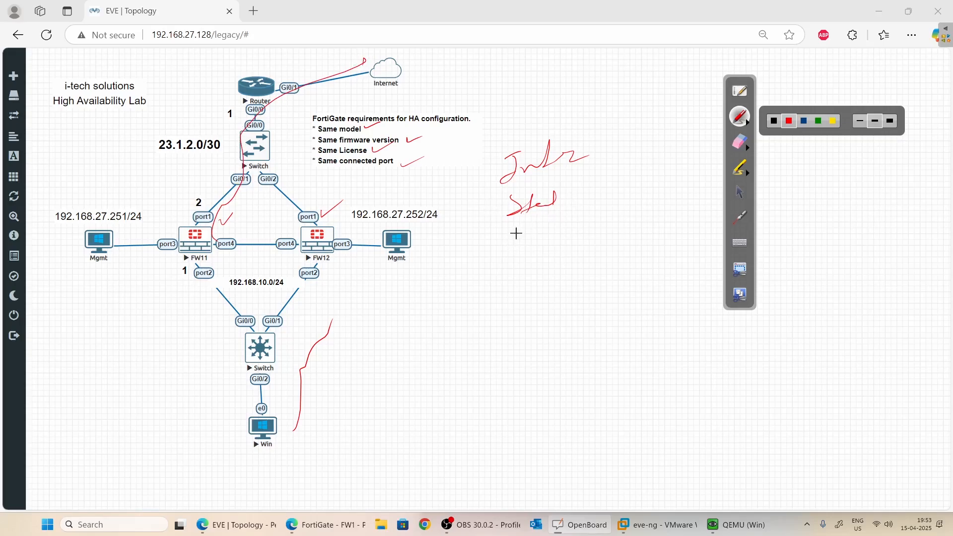
{"action": "mouse_move", "coordinate": [517, 234]}
{"action": "left_mouse_down"}
{"action": "mouse_move", "coordinate": [511, 249]}
{"action": "mouse_move", "coordinate": [673, 208]}
{"action": "left_mouse_up"}
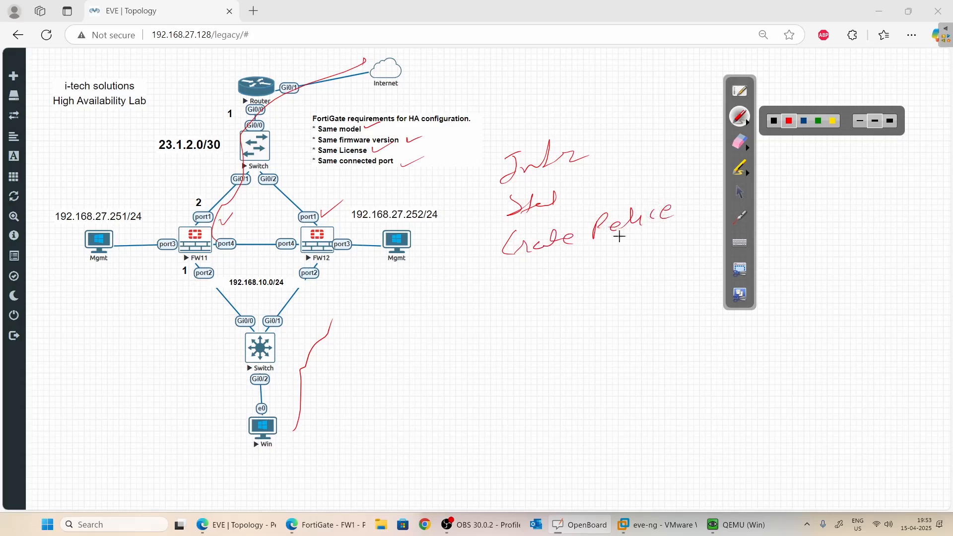
Mark the Win uplink again and draw a red box around the handwritten setup list.
{"action": "left_click_drag", "start_coordinate": [308, 403], "coordinate": [299, 361]}
{"action": "mouse_move", "coordinate": [506, 155]}
{"action": "left_mouse_down"}
{"action": "mouse_move", "coordinate": [649, 118]}
{"action": "mouse_move", "coordinate": [643, 234]}
{"action": "left_mouse_up"}
{"action": "left_click_drag", "start_coordinate": [480, 170], "coordinate": [571, 247]}
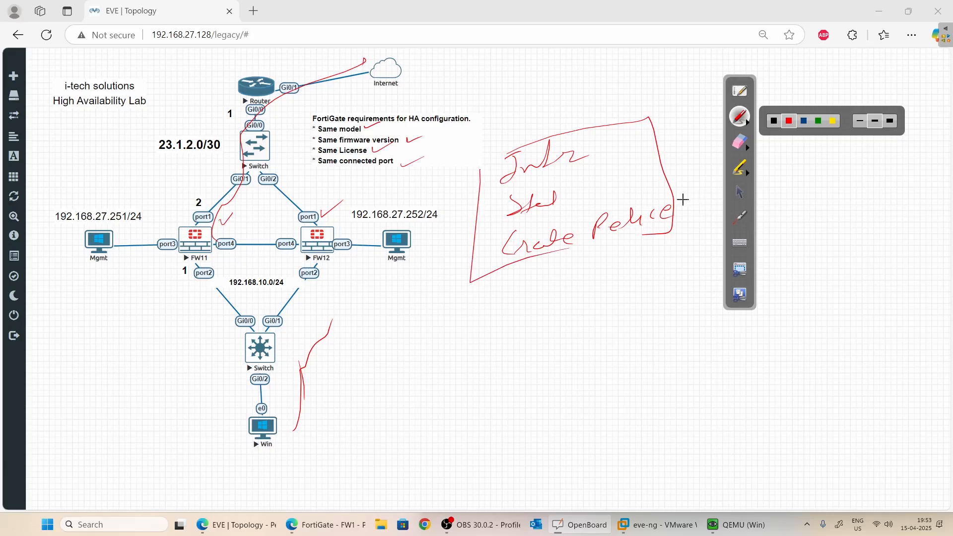
{"action": "left_click", "coordinate": [740, 195]}
Open the FW1 FortiGate management page at 192.168.27.251 in a new browser tab.
{"action": "left_click", "coordinate": [253, 11]}
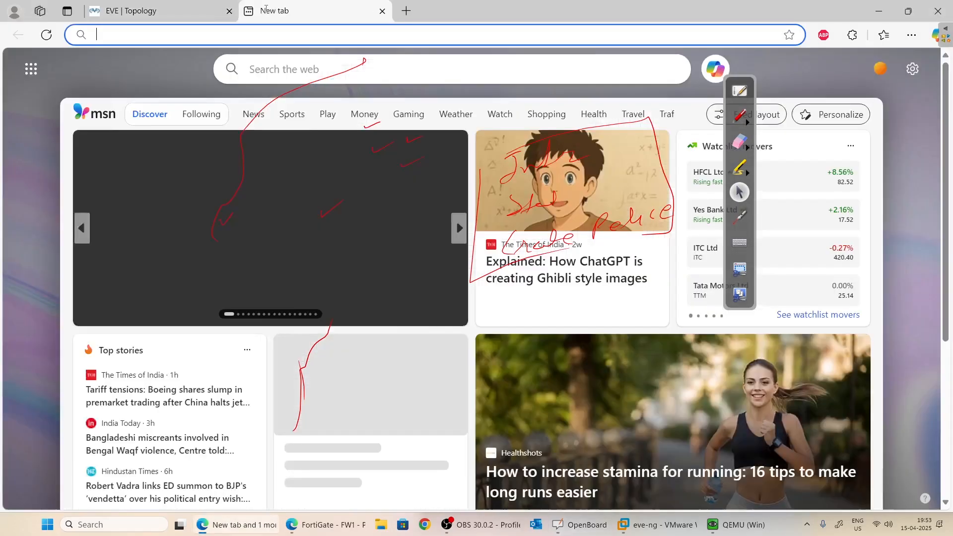
{"action": "type", "text": "192.16"}
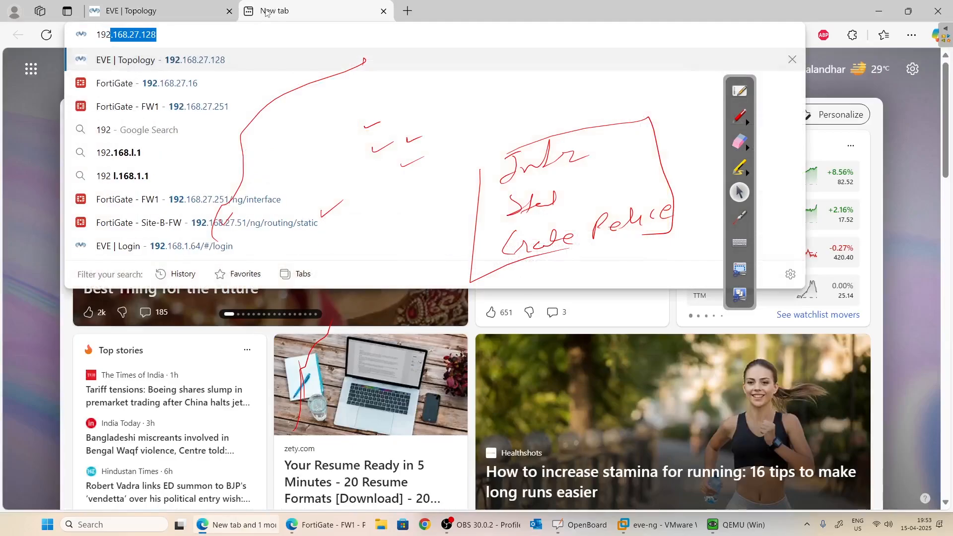
{"action": "type", "text": "8.27."}
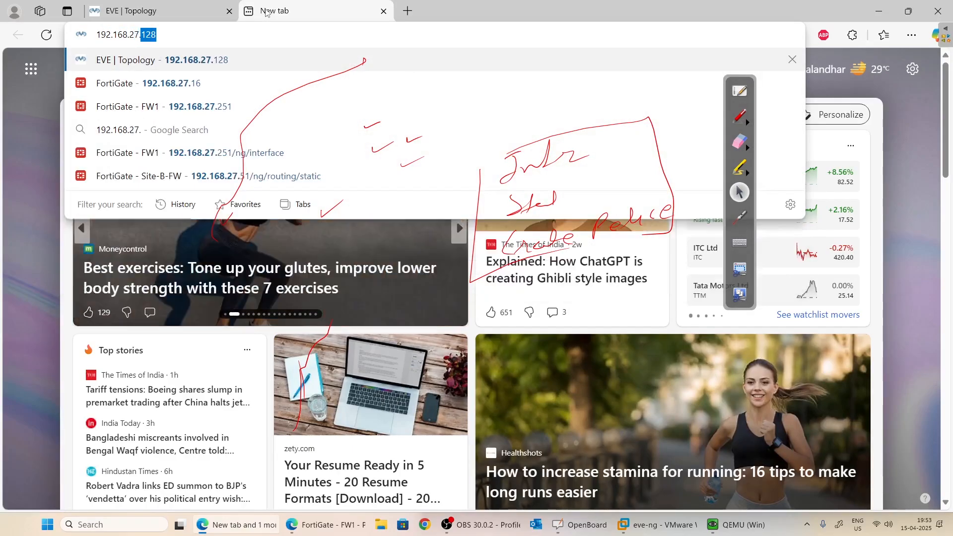
{"action": "type", "text": "251"}
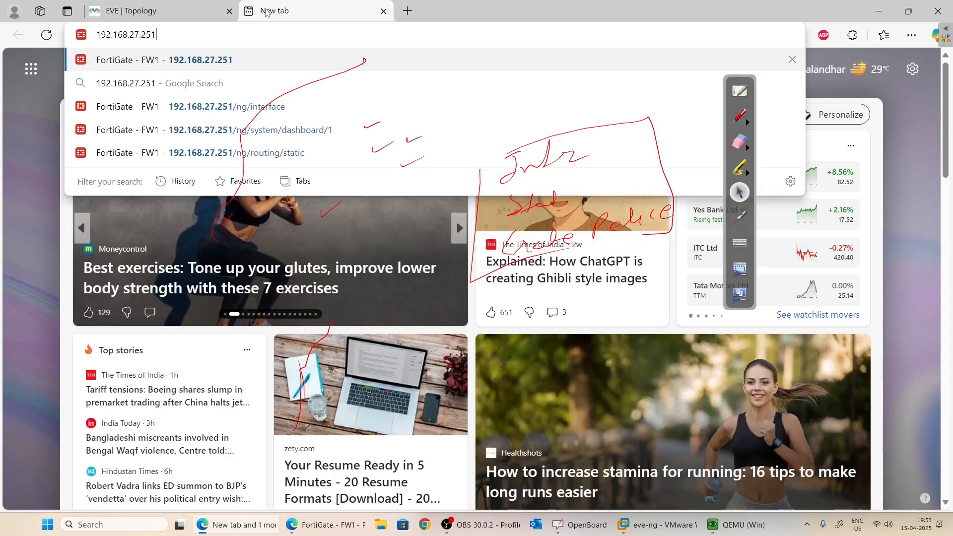
{"action": "key", "text": "Return"}
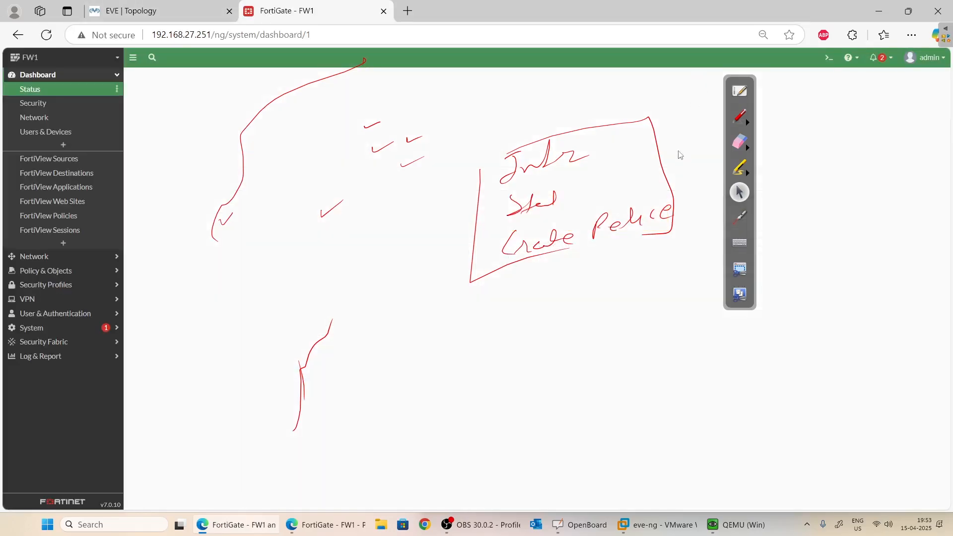
Erase the leftover ink annotations over the FortiGate dashboard and return to the selection pointer.
{"action": "left_click", "coordinate": [740, 142]}
{"action": "left_click", "coordinate": [748, 149]}
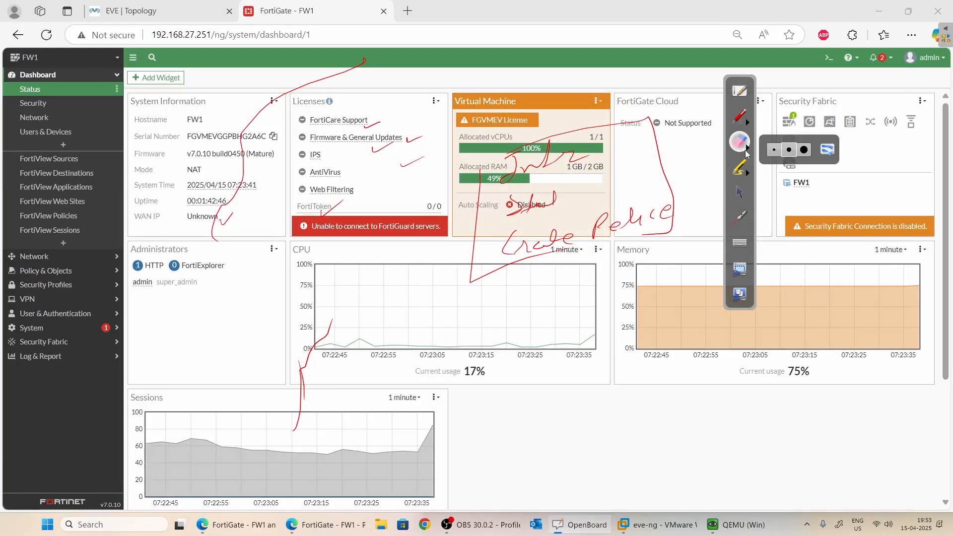
{"action": "left_click", "coordinate": [834, 152]}
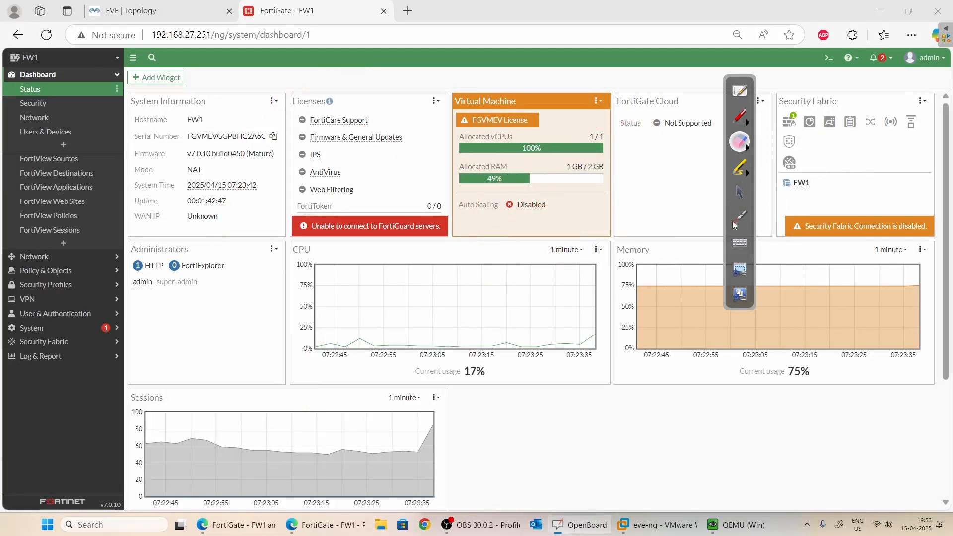
{"action": "left_click", "coordinate": [739, 194]}
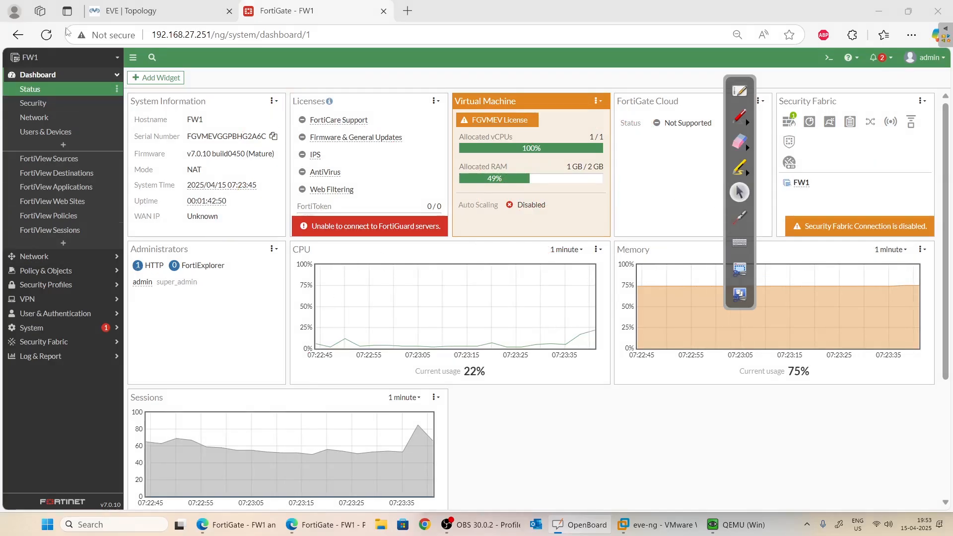
Review FW1's network interfaces, checking inside (port2), outside (port1), management (port3) and HA-Link (port4).
{"action": "left_click", "coordinate": [49, 256]}
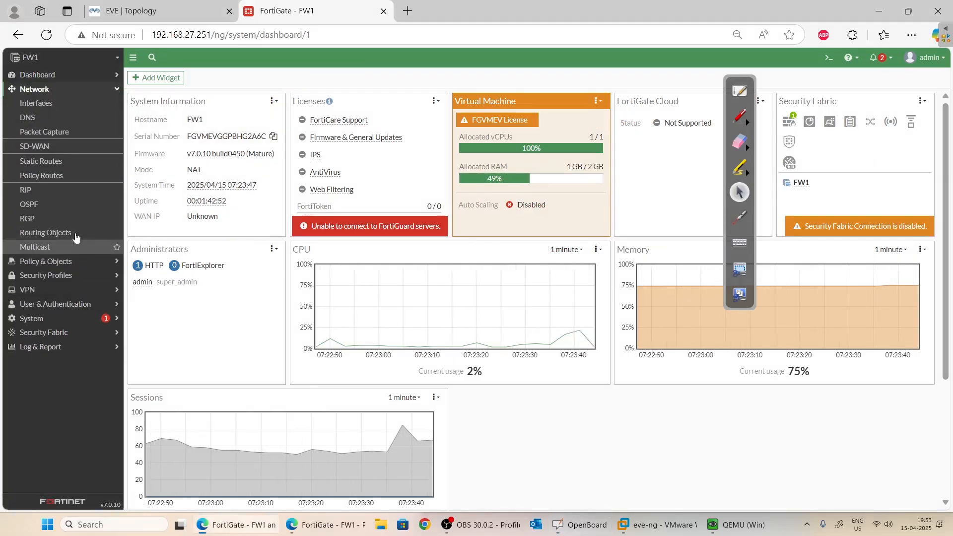
{"action": "left_click", "coordinate": [36, 105]}
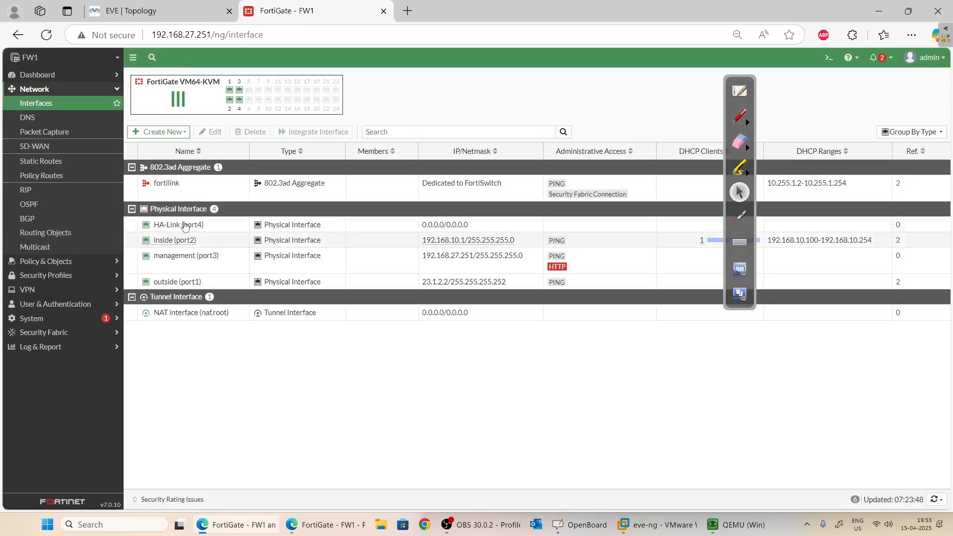
{"action": "left_click", "coordinate": [221, 242]}
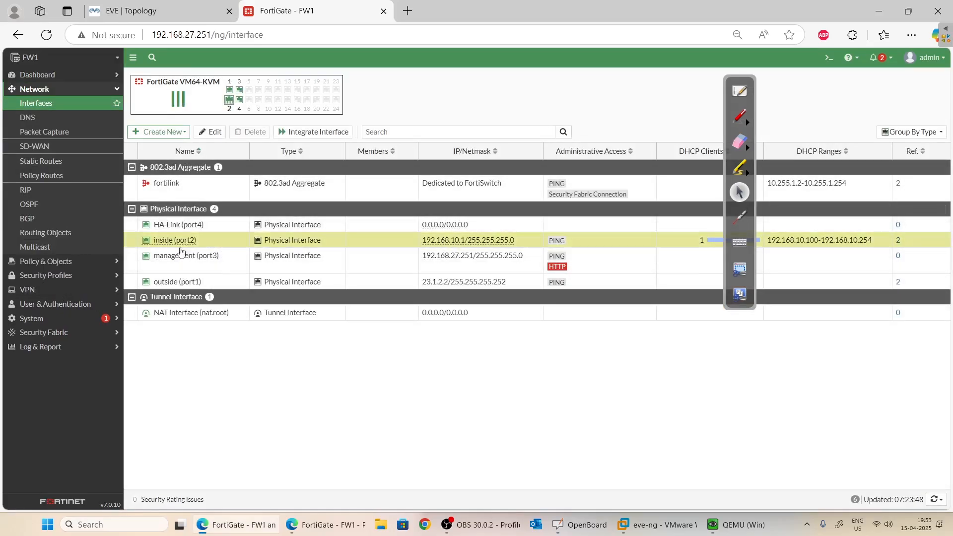
{"action": "left_click", "coordinate": [217, 280]}
{"action": "left_click", "coordinate": [219, 261]}
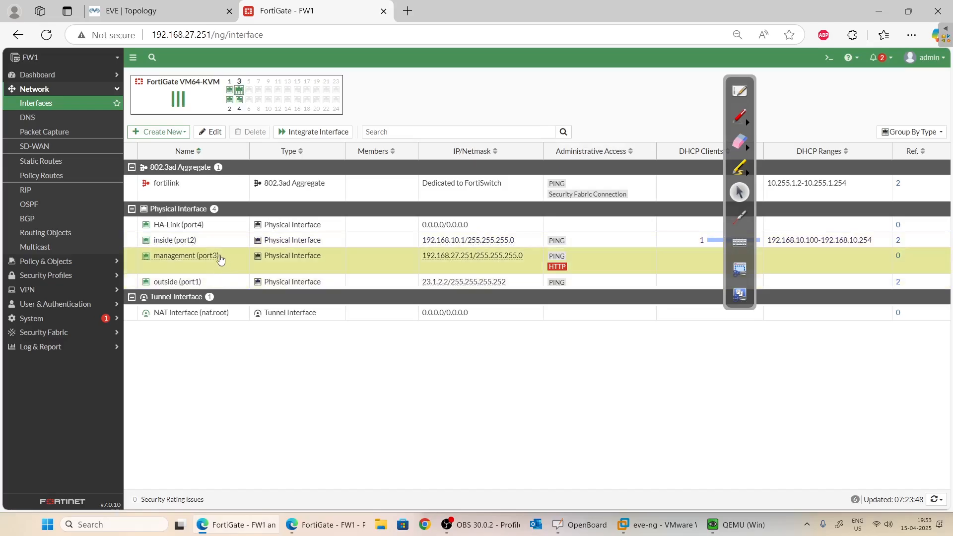
{"action": "left_click", "coordinate": [209, 226]}
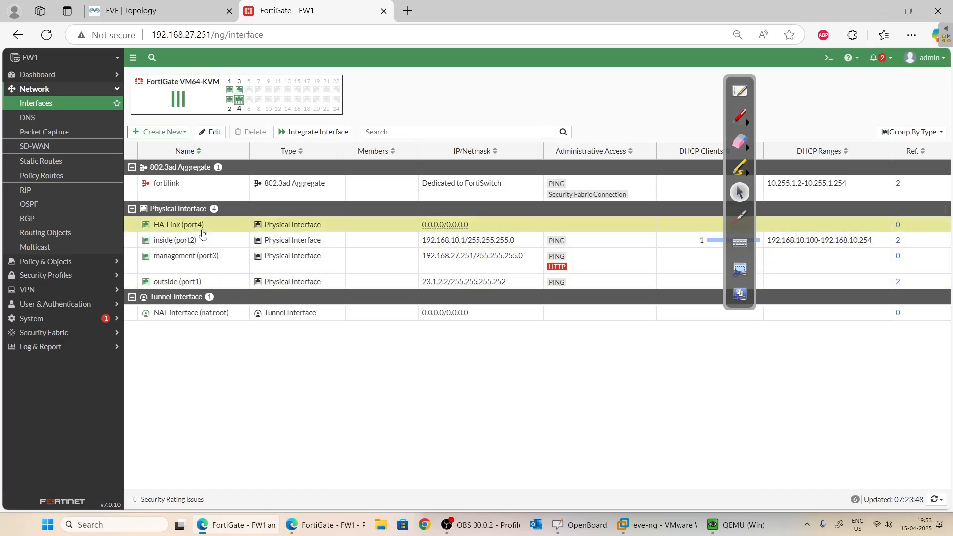
Review FW1's static route and firewall policies, moving the floating annotation palette off the policy columns.
{"action": "left_click", "coordinate": [49, 161]}
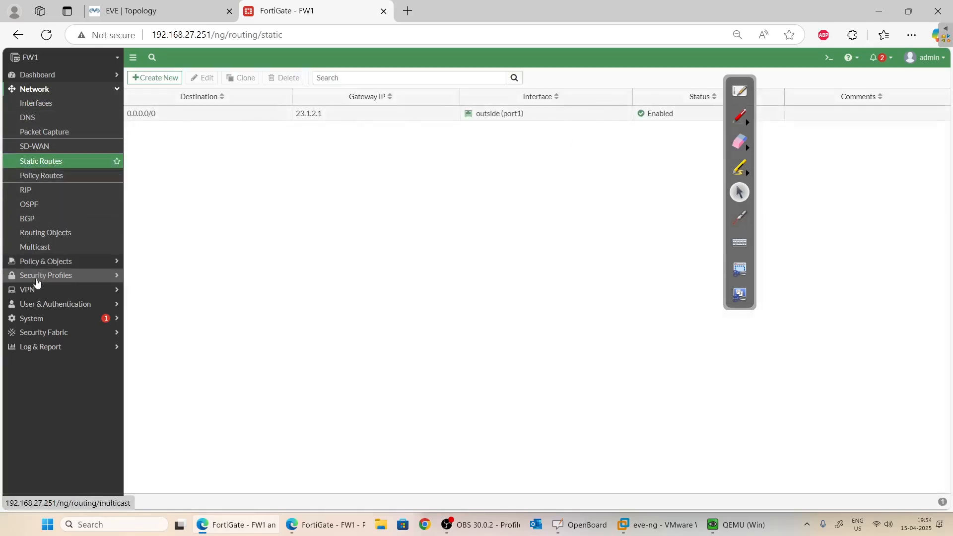
{"action": "left_click", "coordinate": [45, 261]}
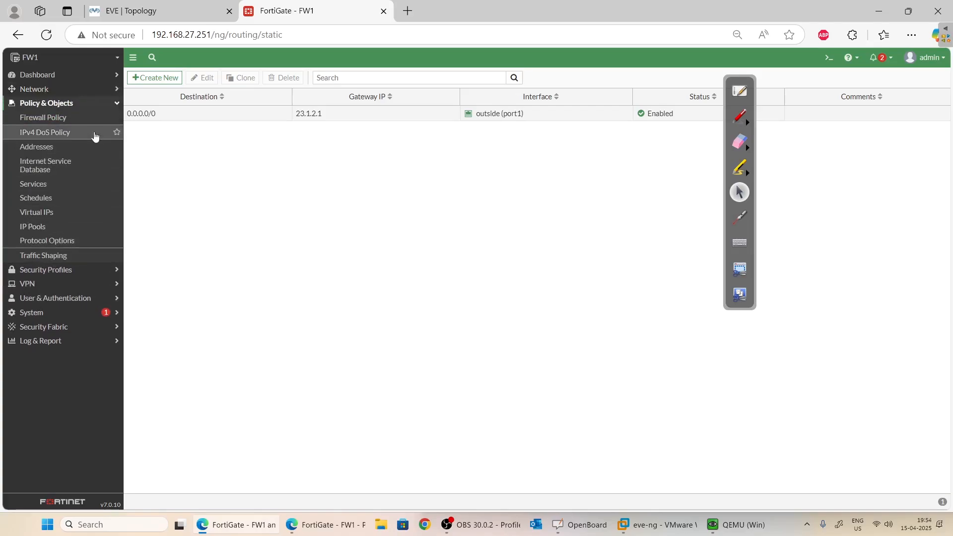
{"action": "left_click", "coordinate": [44, 117]}
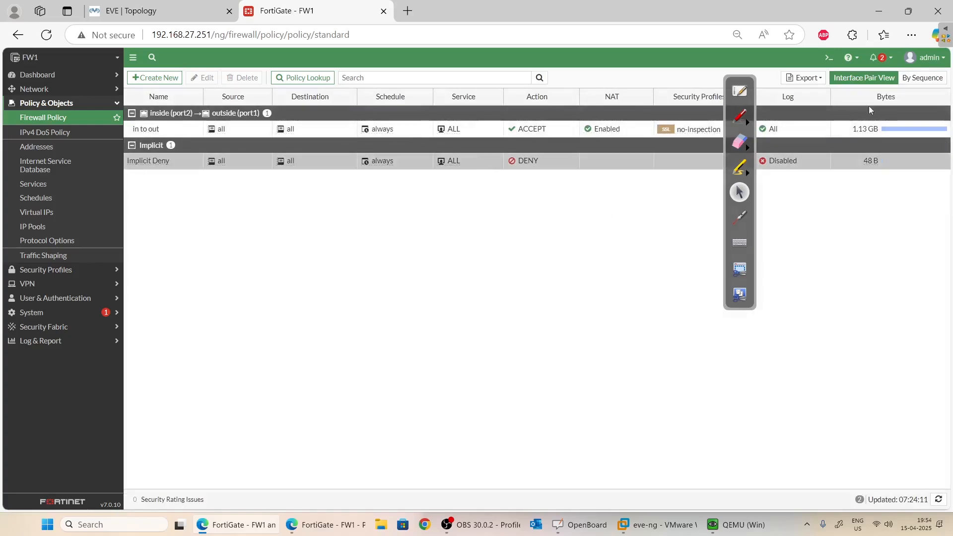
{"action": "left_click_drag", "start_coordinate": [742, 76], "coordinate": [651, 209]}
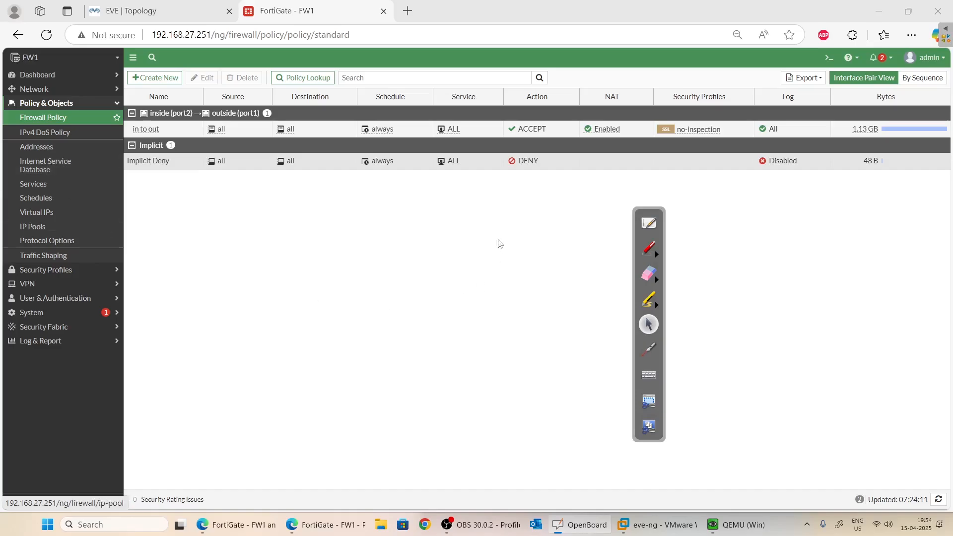
Open FW1's CLI console, run "execute ping google.com" and interrupt it.
{"action": "left_click", "coordinate": [829, 58]}
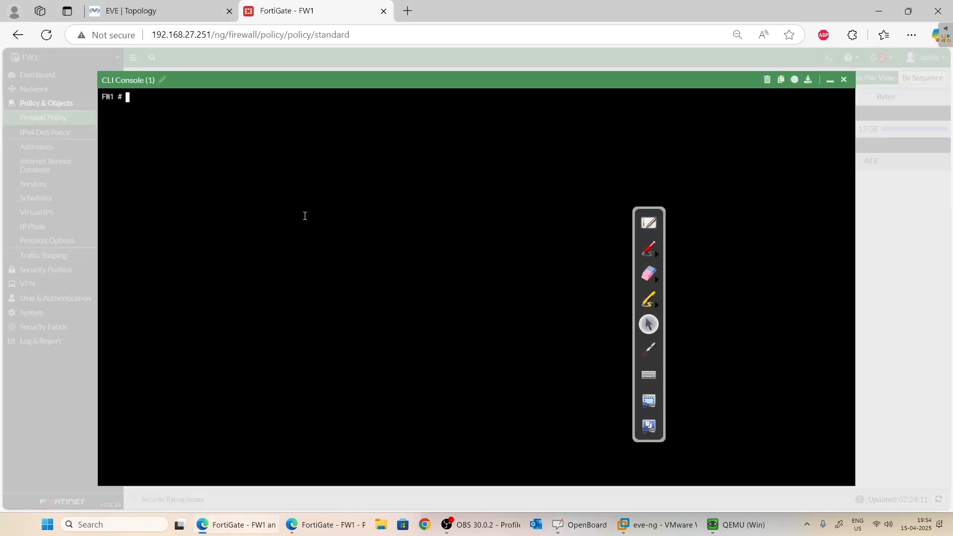
{"action": "type", "text": "execute "}
{"action": "type", "text": "[io"}
{"action": "key", "text": "BackSpace"}
{"action": "key", "text": "BackSpace"}
{"action": "key", "text": "BackSpace"}
{"action": "type", "text": "pi g google.com"}
{"action": "key", "text": "Return"}
{"action": "key", "text": "ctrl+c"}
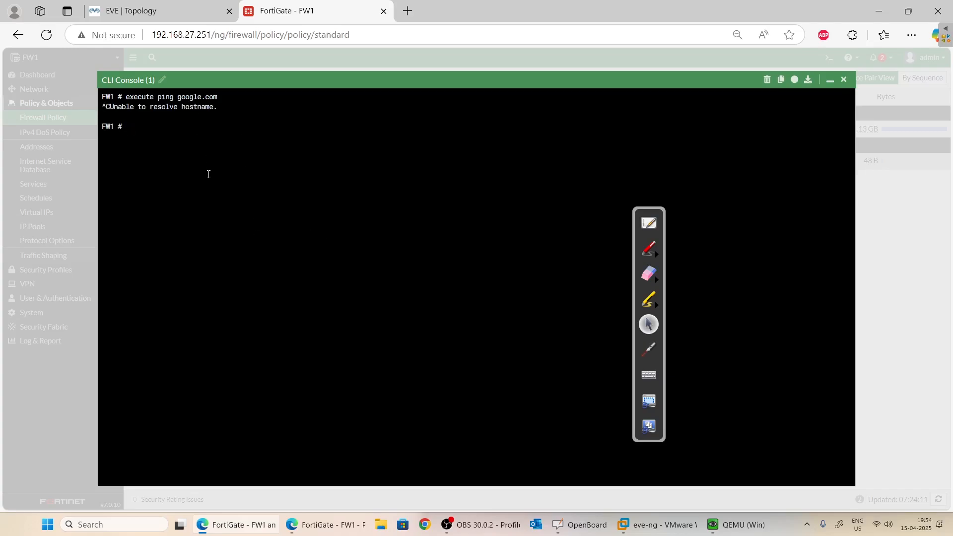
Test FW1's internet reachability with "execute ping 8.8.8.8", stop the ping and minimize the console.
{"action": "type", "text": "execute ping 8.8.8.8"}
{"action": "key", "text": "Return"}
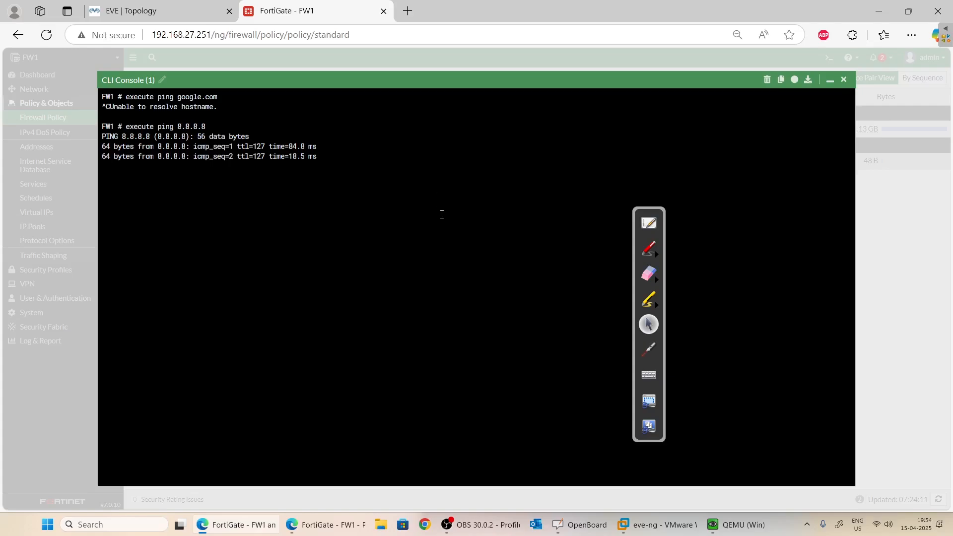
{"action": "key", "text": "ctrl+c"}
{"action": "key", "text": "Return"}
{"action": "key", "text": "Return"}
{"action": "key", "text": "Return"}
{"action": "key", "text": "Return"}
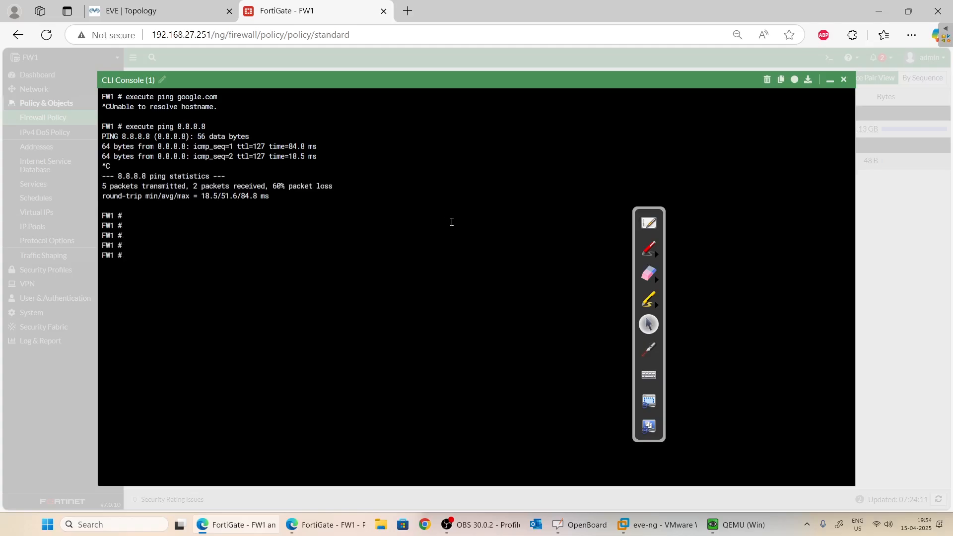
{"action": "left_click", "coordinate": [830, 80]}
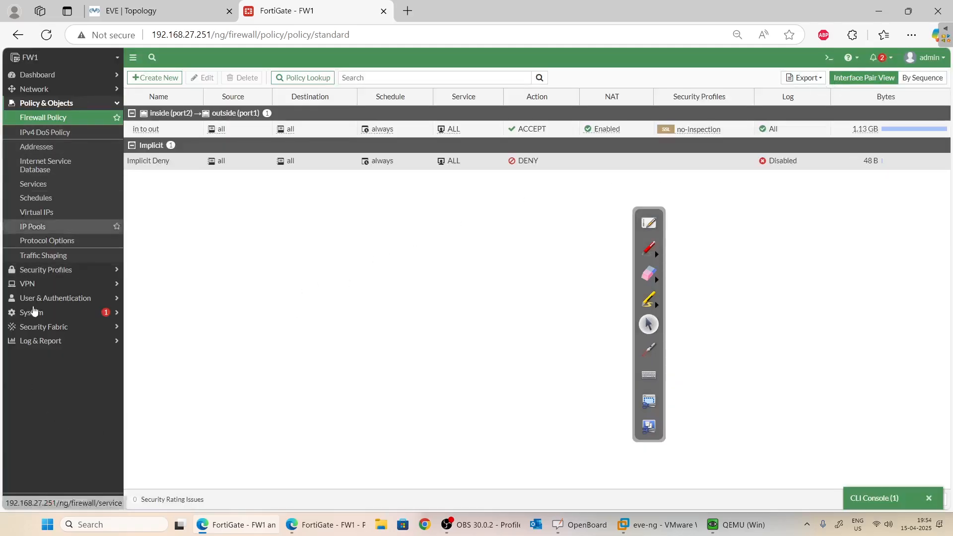
Switch to the EVE topology, open the Win machine's console and start a Command Prompt in it.
{"action": "left_click", "coordinate": [29, 341]}
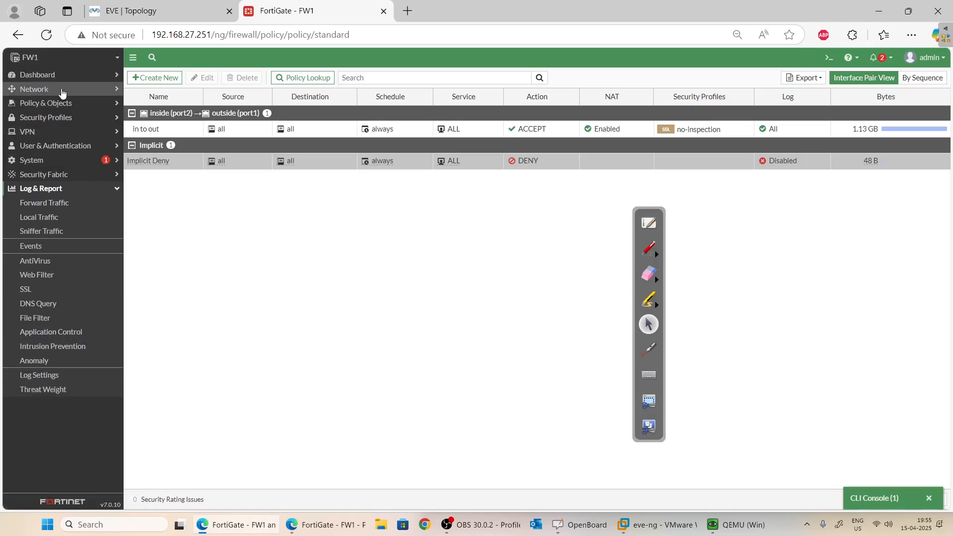
{"action": "left_click", "coordinate": [157, 19]}
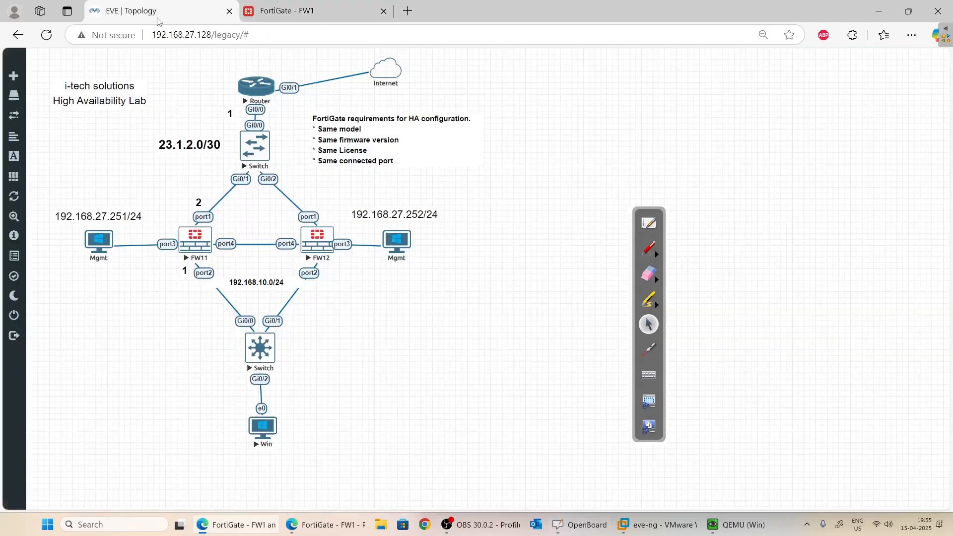
{"action": "left_click", "coordinate": [264, 433]}
{"action": "left_click", "coordinate": [539, 105]}
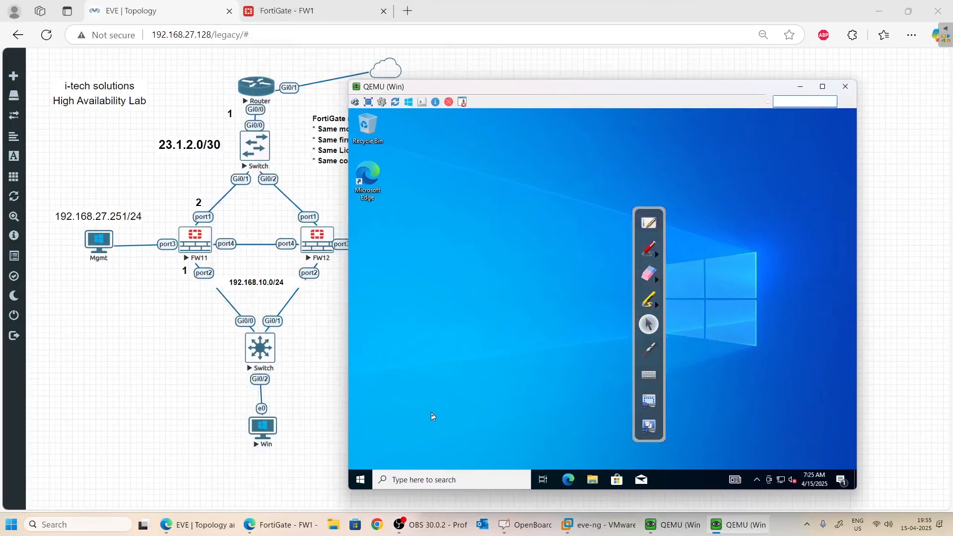
{"action": "left_click", "coordinate": [450, 479]}
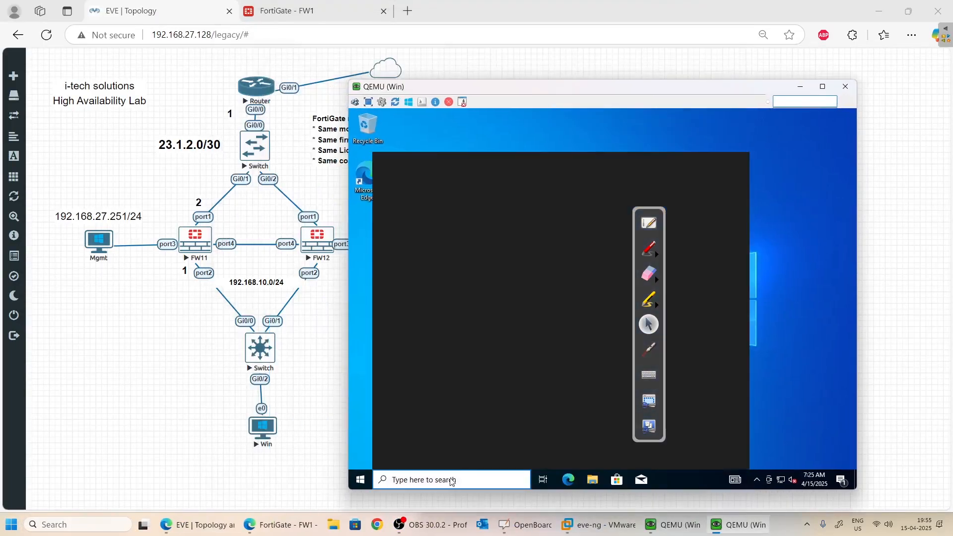
{"action": "type", "text": "cmd"}
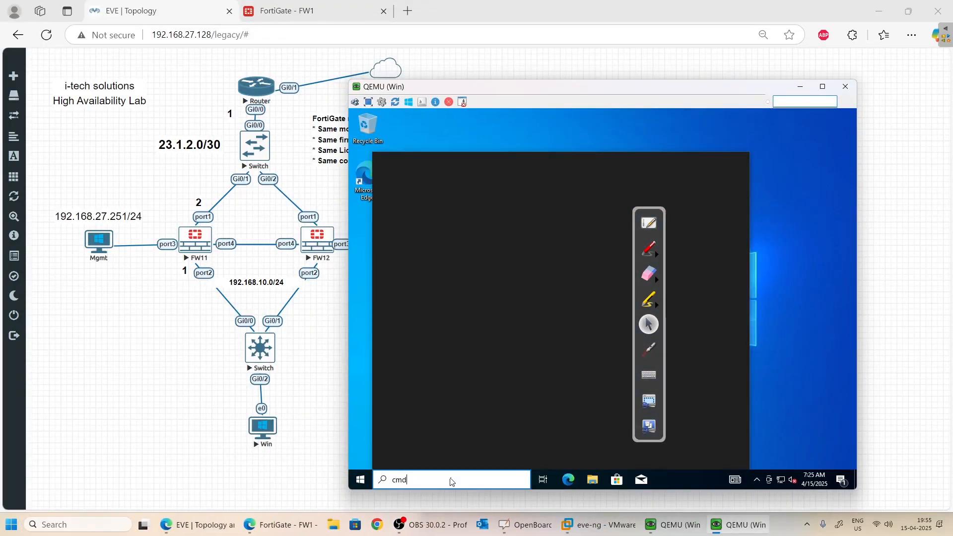
{"action": "key", "text": "Return"}
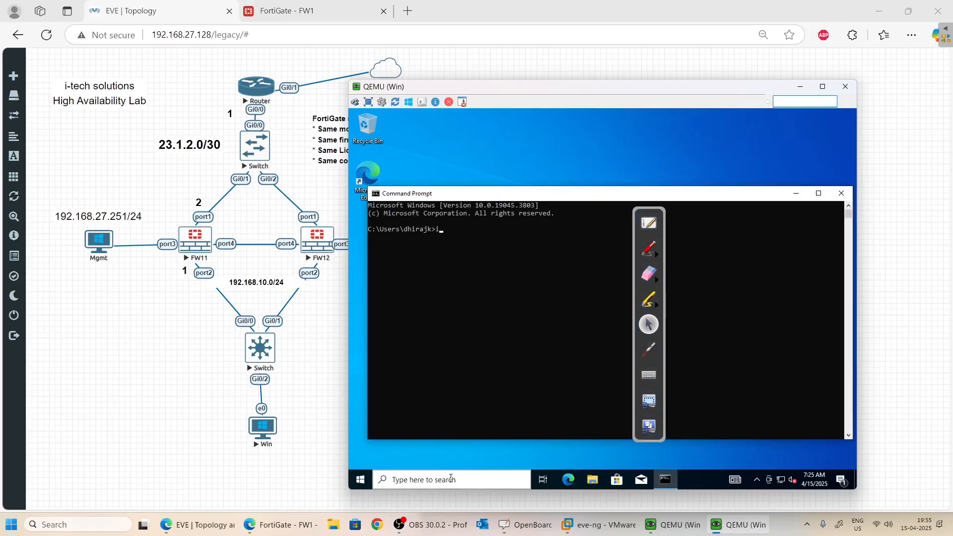
Check the Win machine's addressing with ipconfig, ping 8.8.8.8, stop the ping and minimize the windows.
{"action": "key", "text": "Return"}
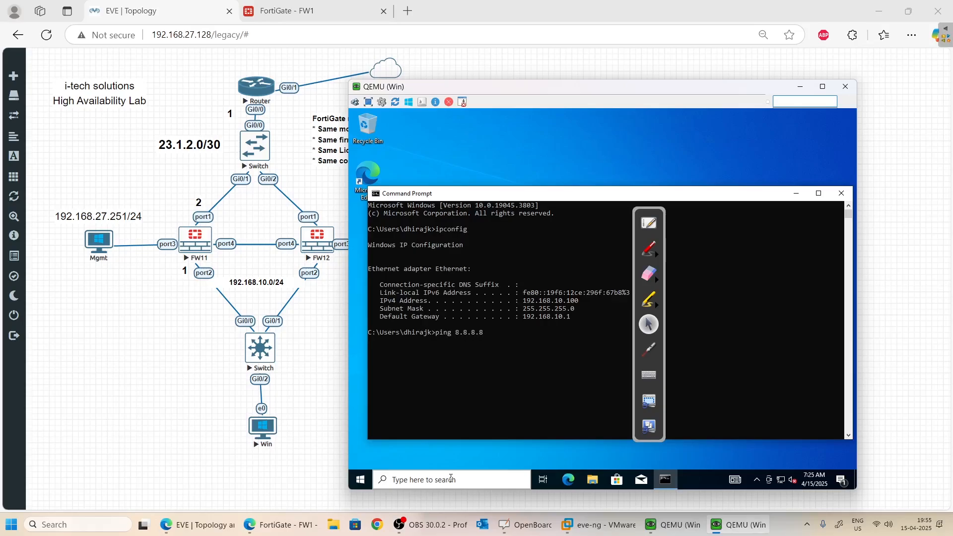
{"action": "key", "text": "Return"}
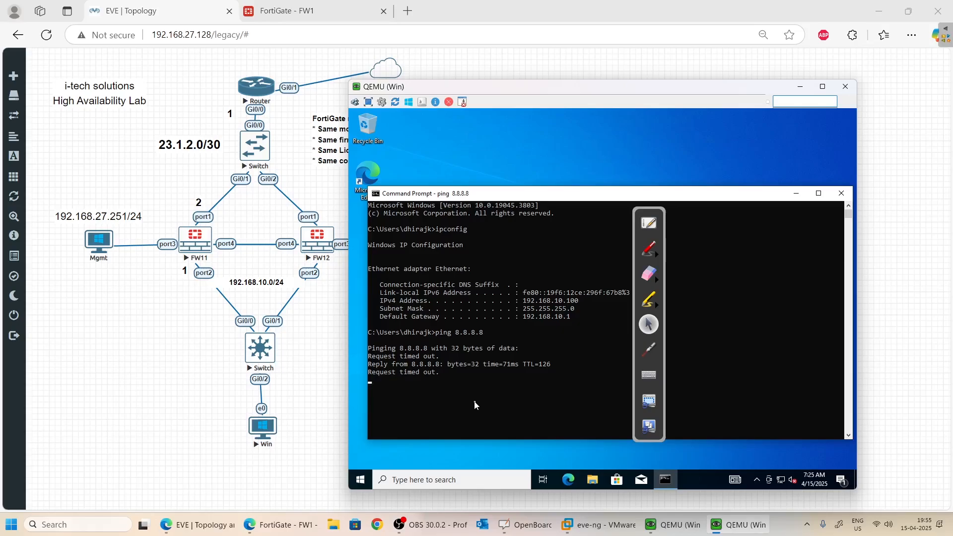
{"action": "key", "text": "ctrl+c"}
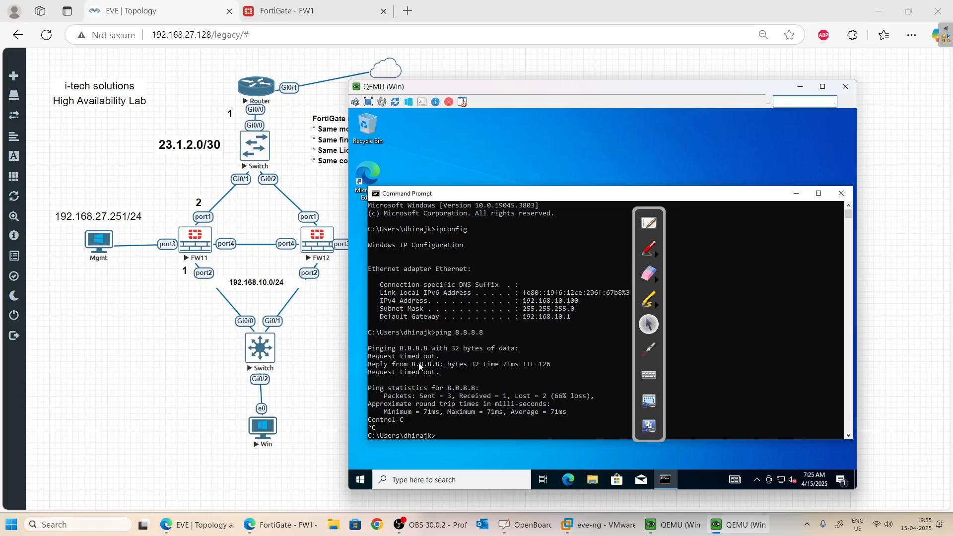
{"action": "left_click_drag", "start_coordinate": [420, 367], "coordinate": [467, 367]}
{"action": "left_click", "coordinate": [796, 193]}
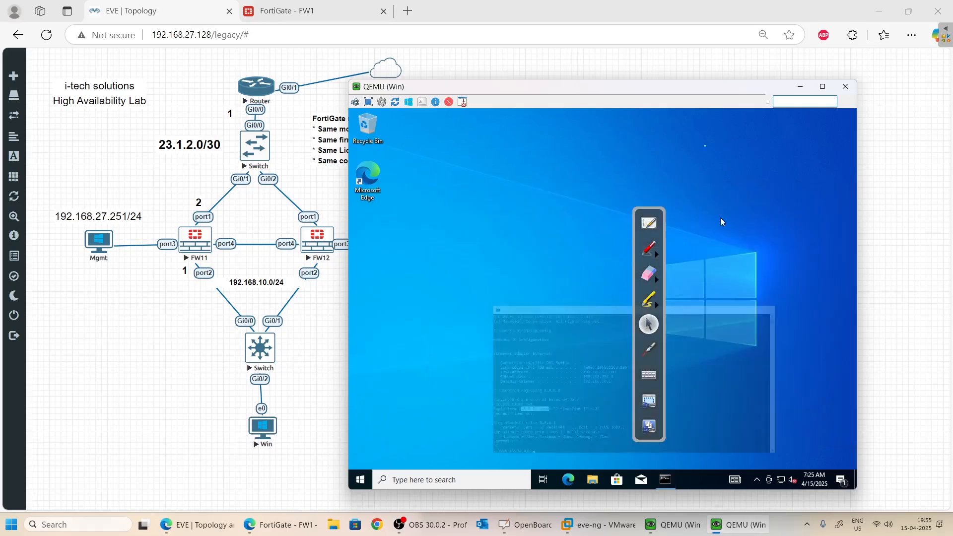
{"action": "left_click", "coordinate": [800, 86]}
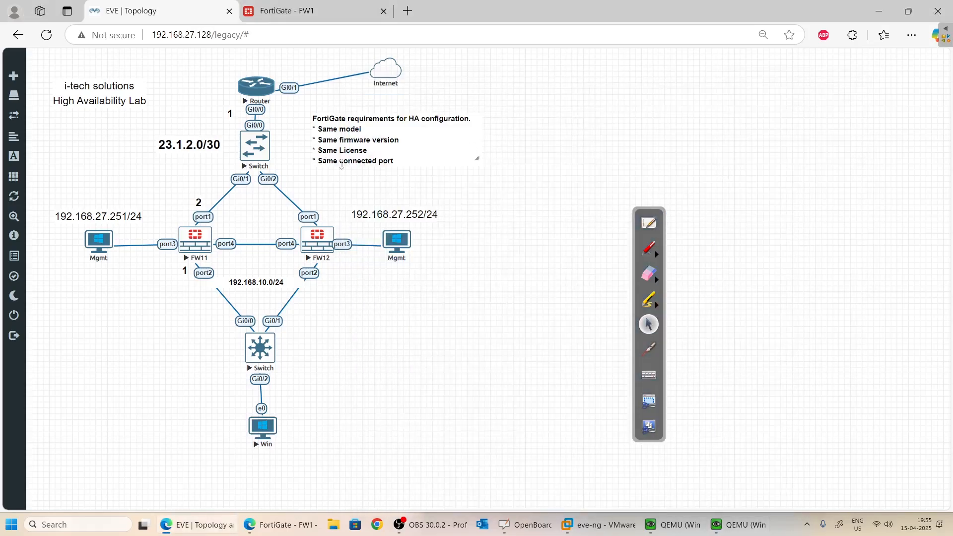
Return to FW1's management page and open its system HA settings.
{"action": "left_click", "coordinate": [362, 5]}
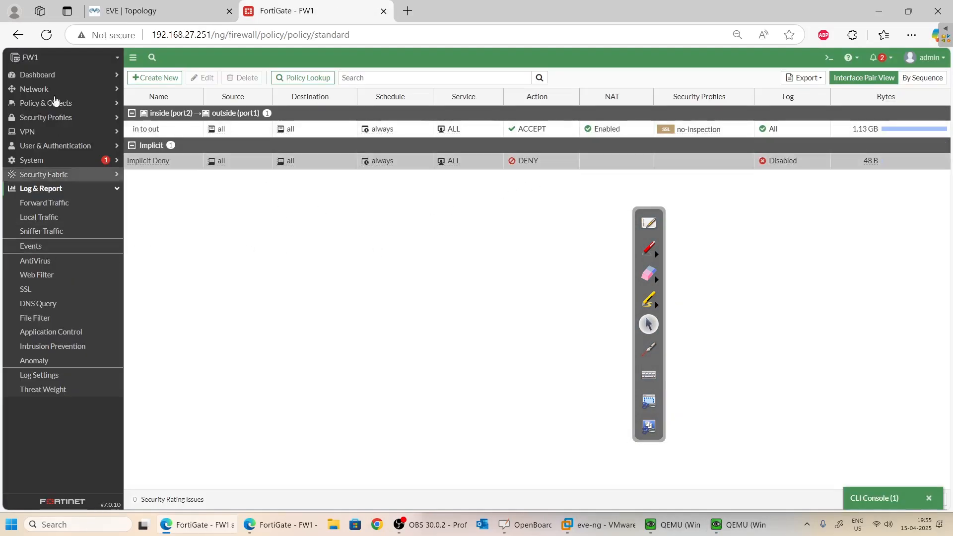
{"action": "left_click", "coordinate": [36, 75]}
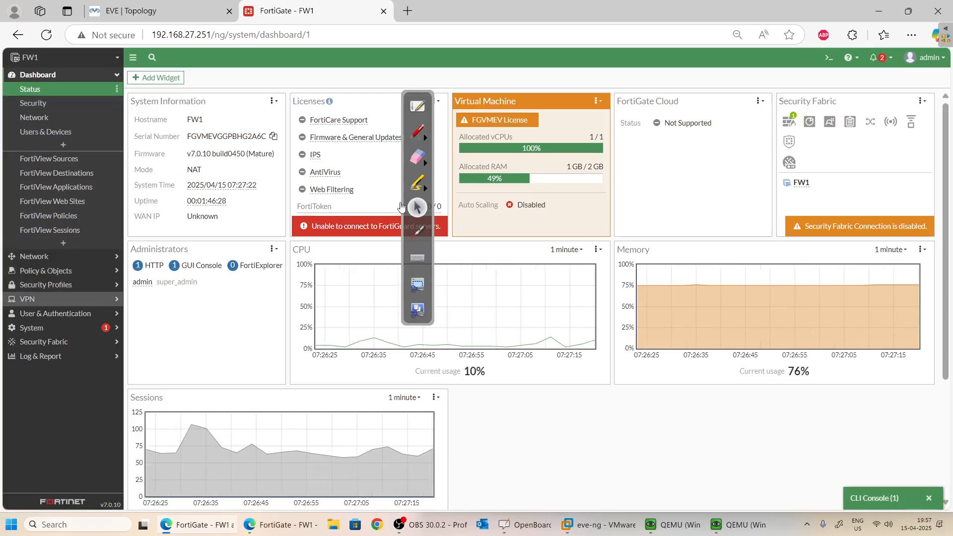
{"action": "left_click", "coordinate": [32, 328]}
{"action": "left_click", "coordinate": [26, 246]}
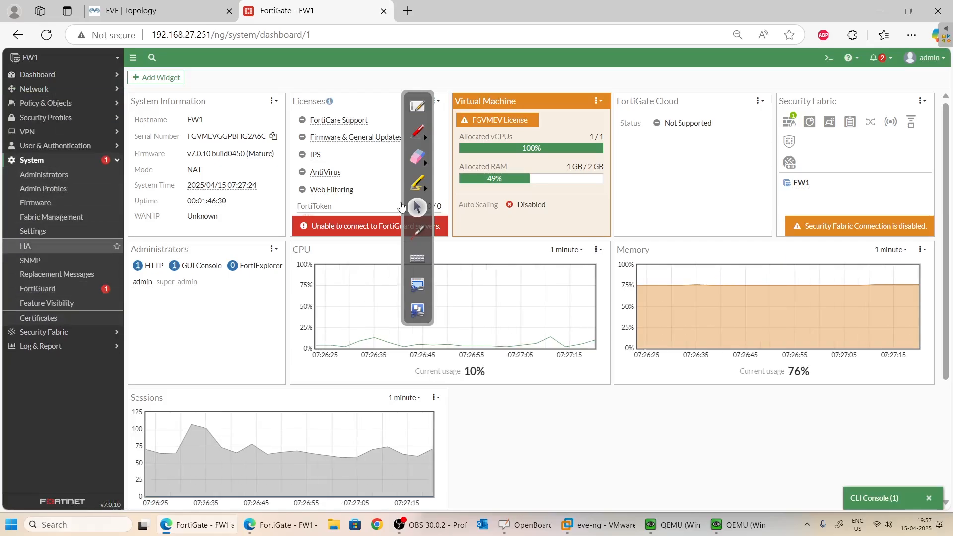
Draw a red tick beside the Standalone mode and list the available HA modes.
{"action": "left_click", "coordinate": [417, 132]}
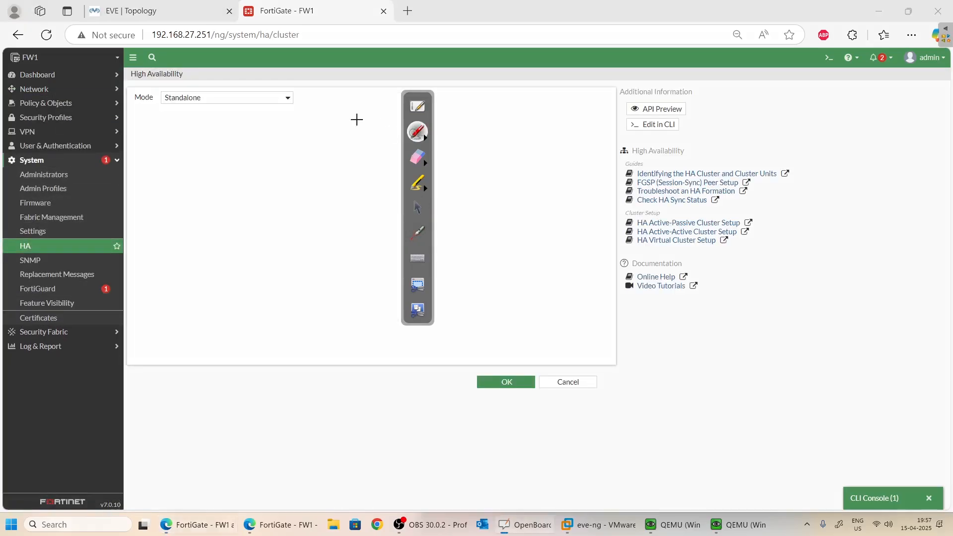
{"action": "left_click_drag", "start_coordinate": [310, 95], "coordinate": [338, 85]}
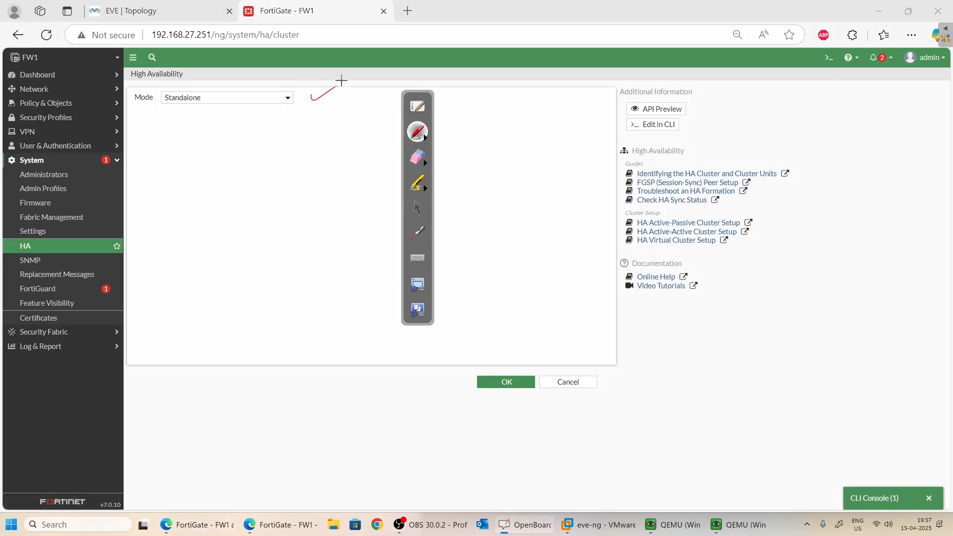
{"action": "left_click", "coordinate": [414, 209]}
{"action": "left_click", "coordinate": [278, 98]}
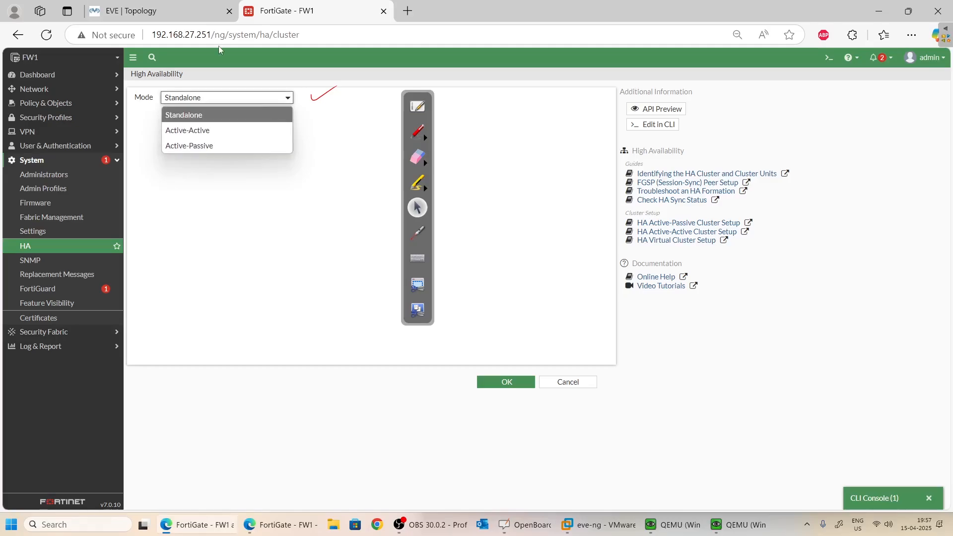
On the EVE topology, draw two red paths from the lower switch to the upper switch, through FW11 and FW12.
{"action": "left_click", "coordinate": [201, 11]}
{"action": "left_click", "coordinate": [419, 229]}
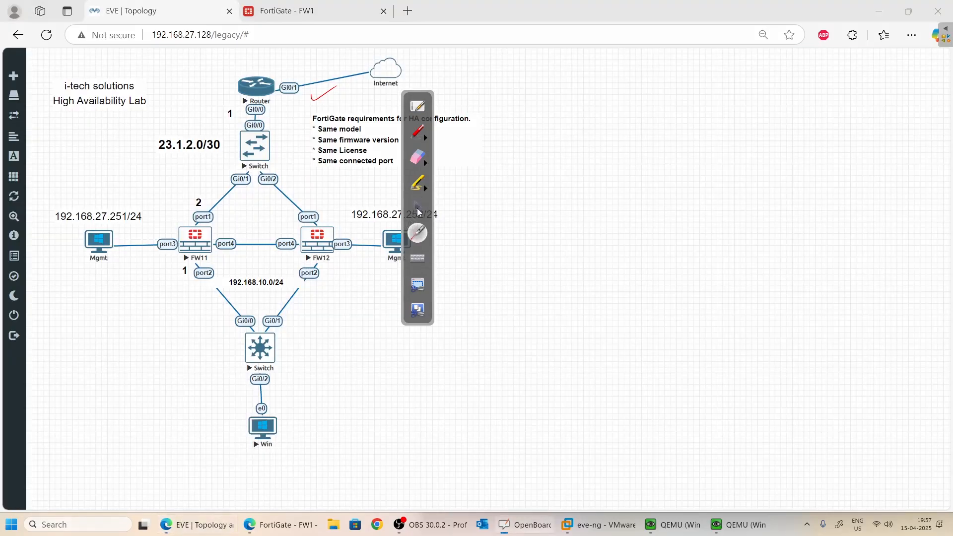
{"action": "left_click", "coordinate": [418, 210]}
{"action": "left_click", "coordinate": [420, 134]}
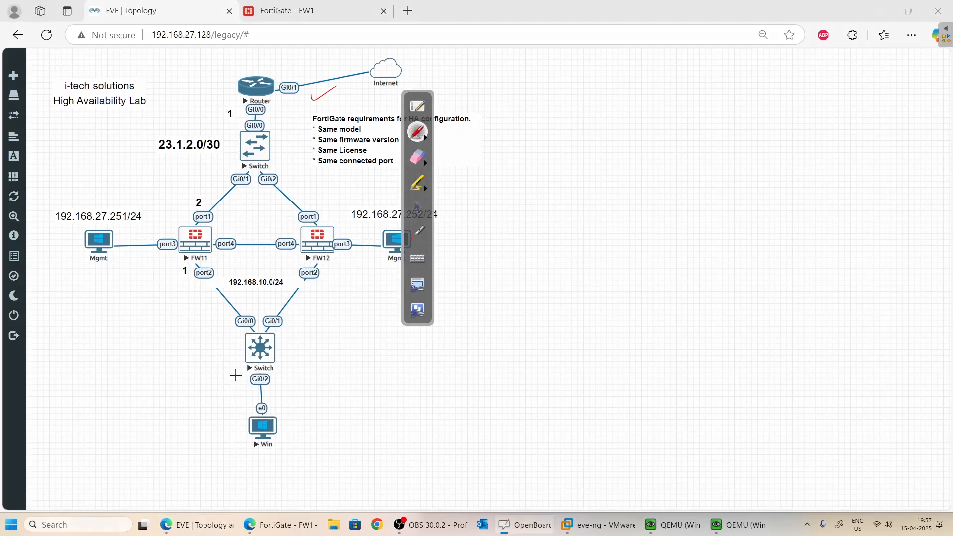
{"action": "mouse_move", "coordinate": [227, 373]}
{"action": "left_mouse_down"}
{"action": "mouse_move", "coordinate": [177, 255]}
{"action": "mouse_move", "coordinate": [234, 169]}
{"action": "left_mouse_up"}
{"action": "left_click_drag", "start_coordinate": [283, 363], "coordinate": [258, 173]}
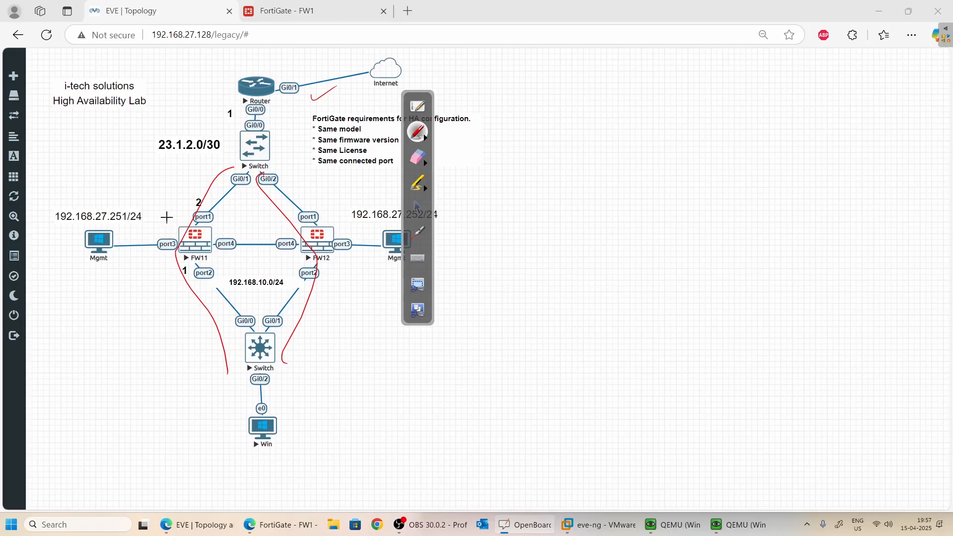
Handwrite a primary label at FW11, a secondary label at FW12 and a passive note beside them, and cross out FW11.
{"action": "mouse_move", "coordinate": [164, 233]}
{"action": "left_mouse_down"}
{"action": "mouse_move", "coordinate": [211, 201]}
{"action": "mouse_move", "coordinate": [217, 223]}
{"action": "left_mouse_up"}
{"action": "mouse_move", "coordinate": [336, 181]}
{"action": "left_mouse_down"}
{"action": "mouse_move", "coordinate": [358, 204]}
{"action": "mouse_move", "coordinate": [381, 195]}
{"action": "mouse_move", "coordinate": [390, 175]}
{"action": "left_mouse_up"}
{"action": "mouse_move", "coordinate": [456, 187]}
{"action": "left_mouse_down"}
{"action": "mouse_move", "coordinate": [452, 171]}
{"action": "mouse_move", "coordinate": [499, 171]}
{"action": "mouse_move", "coordinate": [516, 144]}
{"action": "left_mouse_up"}
{"action": "left_click_drag", "start_coordinate": [507, 160], "coordinate": [529, 149]}
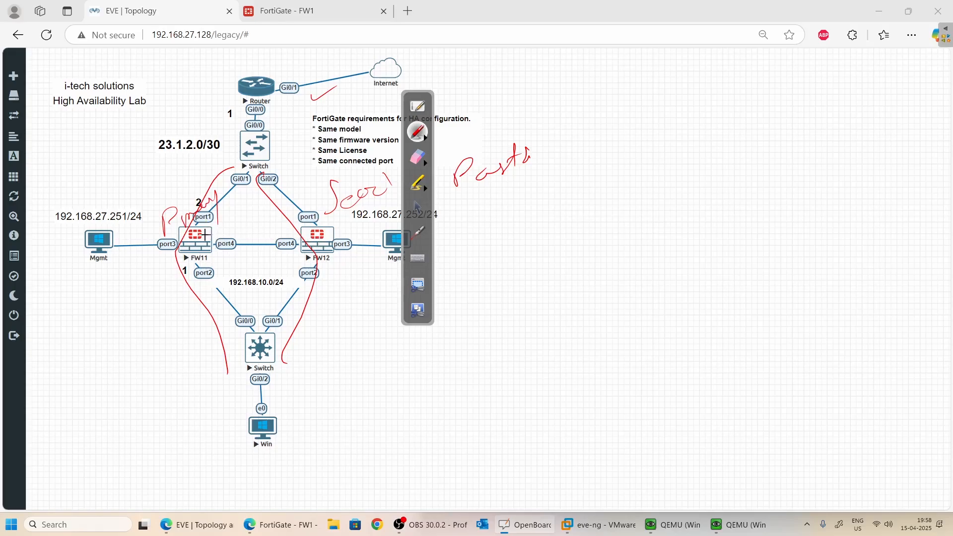
{"action": "mouse_move", "coordinate": [196, 241]}
{"action": "left_mouse_down"}
{"action": "mouse_move", "coordinate": [206, 231]}
{"action": "mouse_move", "coordinate": [204, 251]}
{"action": "left_mouse_up"}
Handwrite the mode abbreviations "A A" and "A S" in the empty area beside the topology and underline the second.
{"action": "left_click_drag", "start_coordinate": [576, 214], "coordinate": [652, 184]}
{"action": "mouse_move", "coordinate": [582, 261]}
{"action": "left_mouse_down"}
{"action": "mouse_move", "coordinate": [609, 238]}
{"action": "mouse_move", "coordinate": [608, 260]}
{"action": "left_mouse_up"}
{"action": "left_click_drag", "start_coordinate": [576, 285], "coordinate": [641, 258]}
Erase all red annotations from the topology and return to the selection pointer.
{"action": "left_click", "coordinate": [419, 208]}
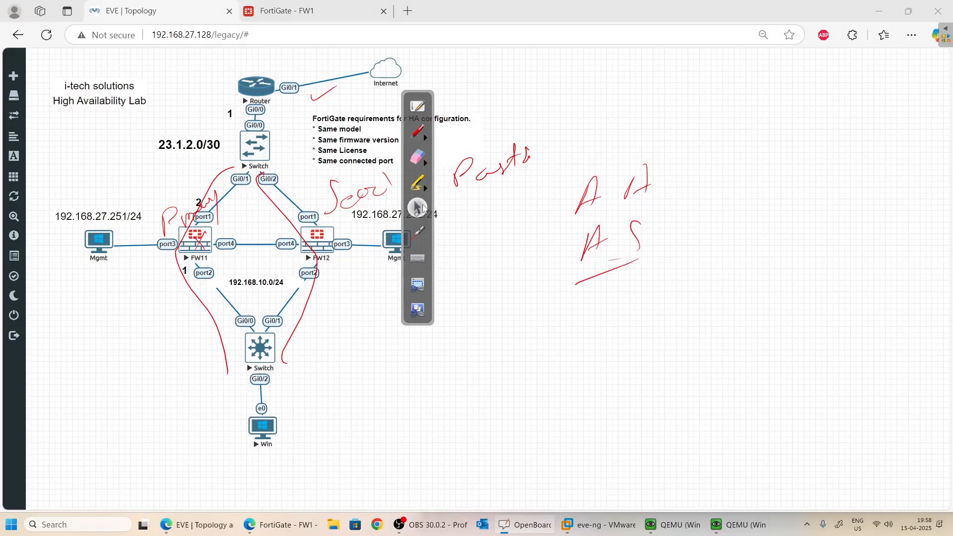
{"action": "left_click", "coordinate": [418, 158]}
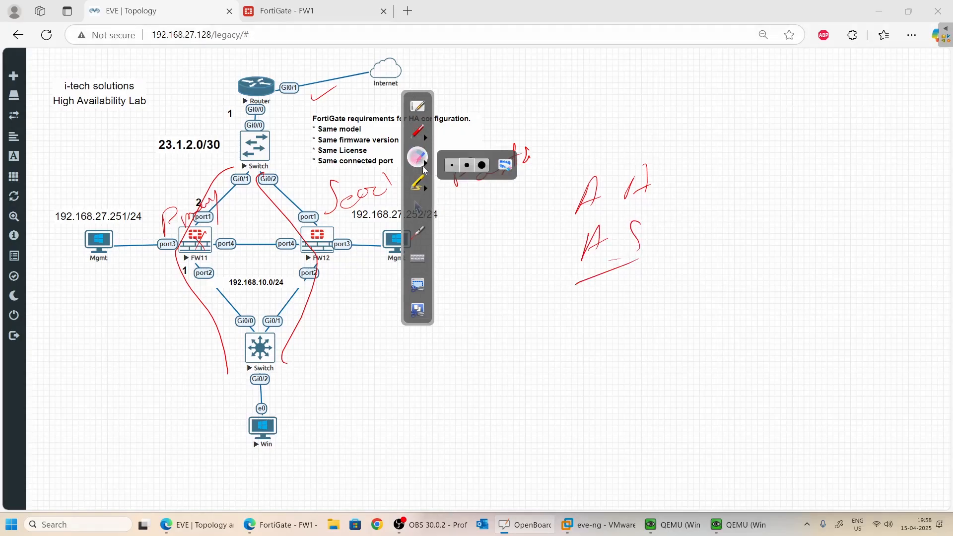
{"action": "left_click", "coordinate": [505, 166]}
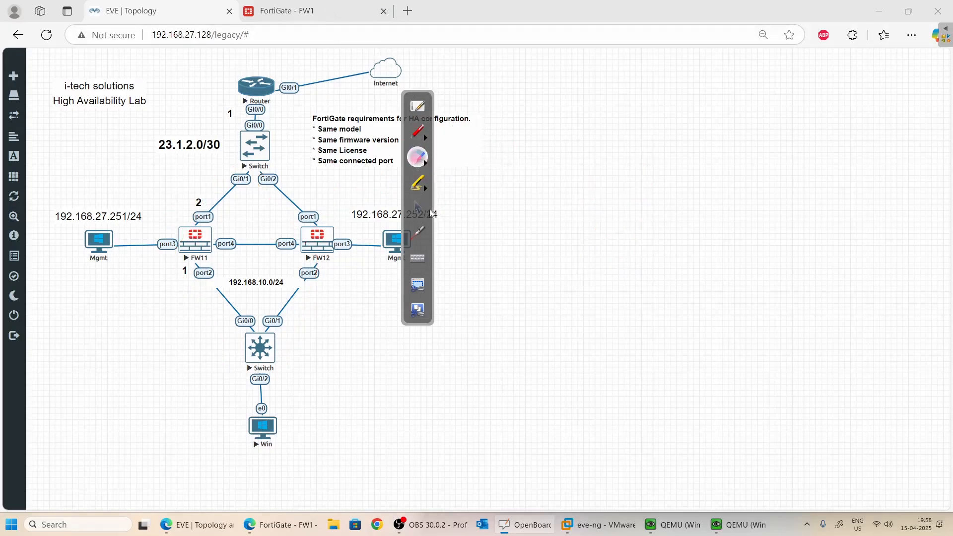
{"action": "left_click", "coordinate": [419, 207]}
Return to FW1's High Availability page and set the mode to Active-Passive.
{"action": "left_click", "coordinate": [342, 12]}
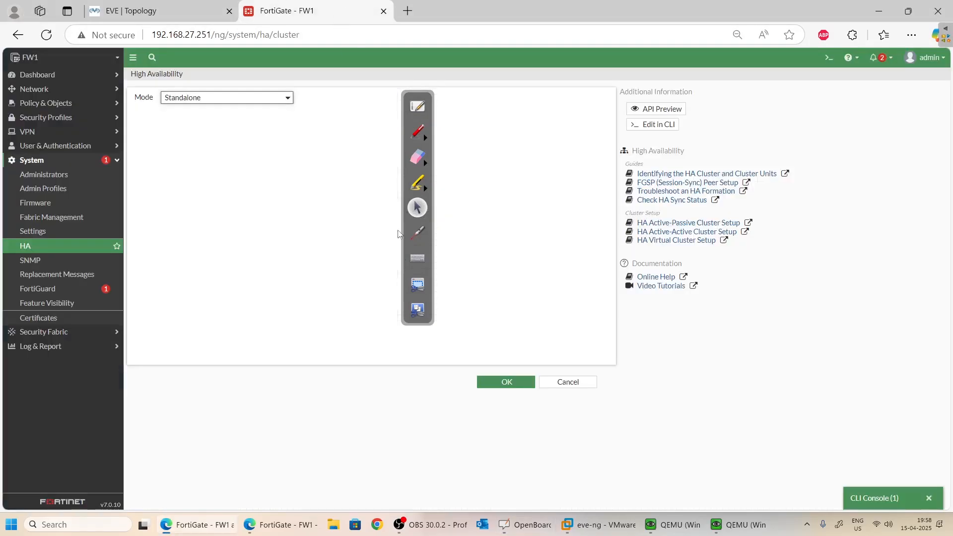
{"action": "left_click", "coordinate": [271, 100]}
{"action": "key", "text": "Down"}
{"action": "key", "text": "Down"}
{"action": "key", "text": "Return"}
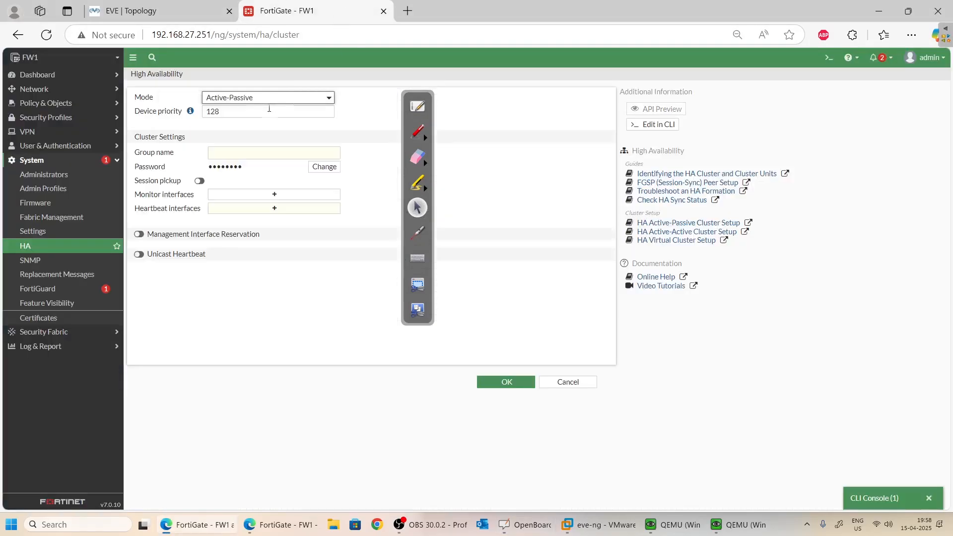
Handwrite a red "Primary" label above the High Availability settings and return to the selection pointer.
{"action": "left_click", "coordinate": [269, 108]}
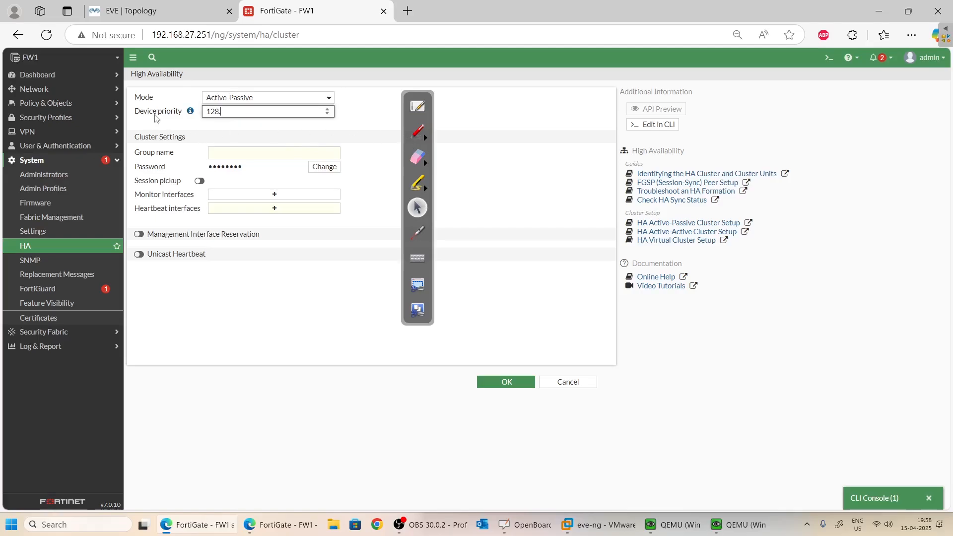
{"action": "left_click", "coordinate": [417, 132]}
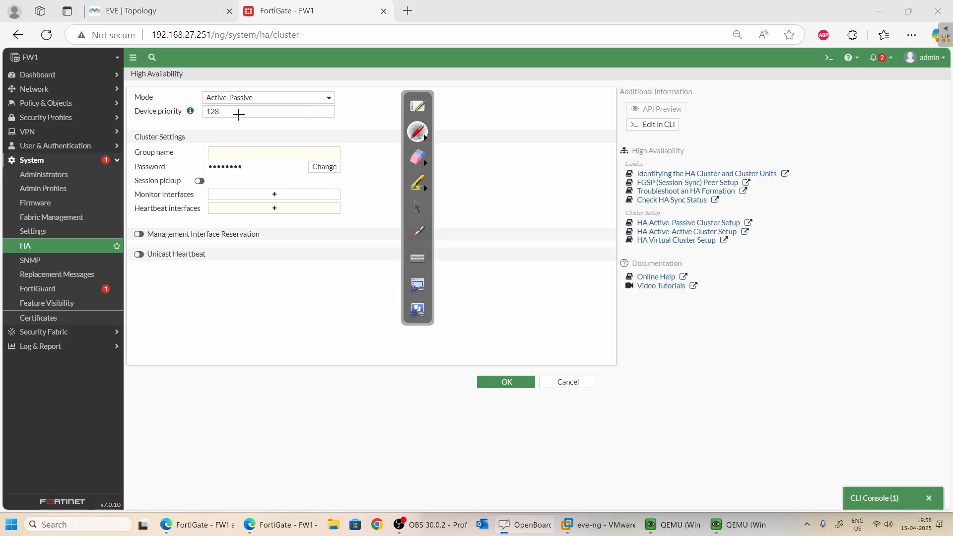
{"action": "mouse_move", "coordinate": [357, 77]}
{"action": "left_mouse_down"}
{"action": "mouse_move", "coordinate": [371, 84]}
{"action": "mouse_move", "coordinate": [420, 70]}
{"action": "left_mouse_up"}
{"action": "left_click_drag", "start_coordinate": [422, 87], "coordinate": [430, 61]}
{"action": "left_click", "coordinate": [418, 209]}
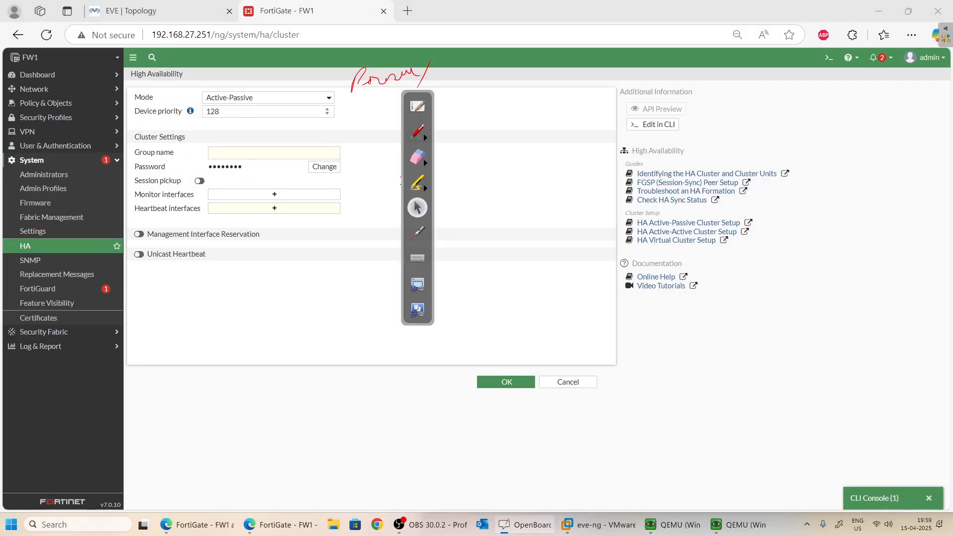
Set FW1's HA device priority to 150.
{"action": "left_click", "coordinate": [219, 112]}
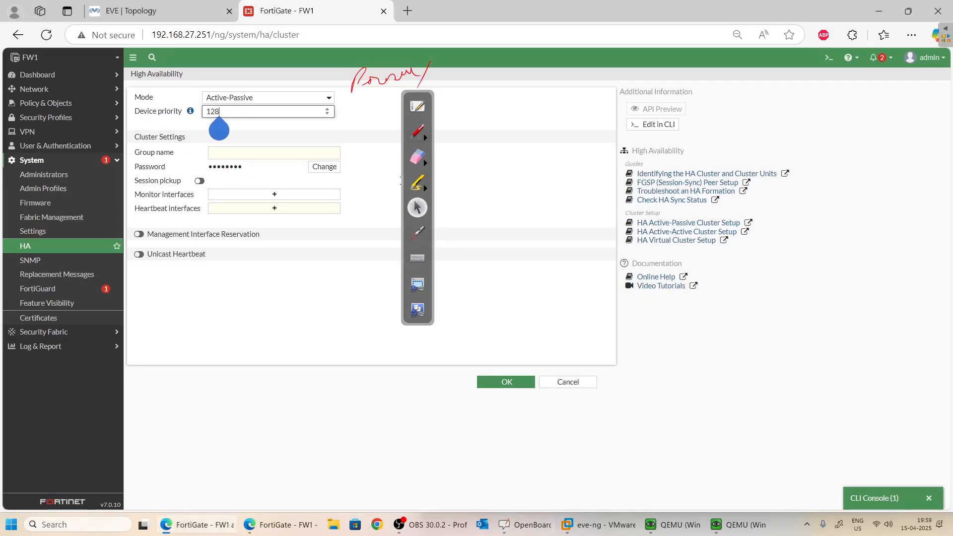
{"action": "key", "text": "BackSpace"}
{"action": "key", "text": "BackSpace"}
{"action": "type", "text": "50"}
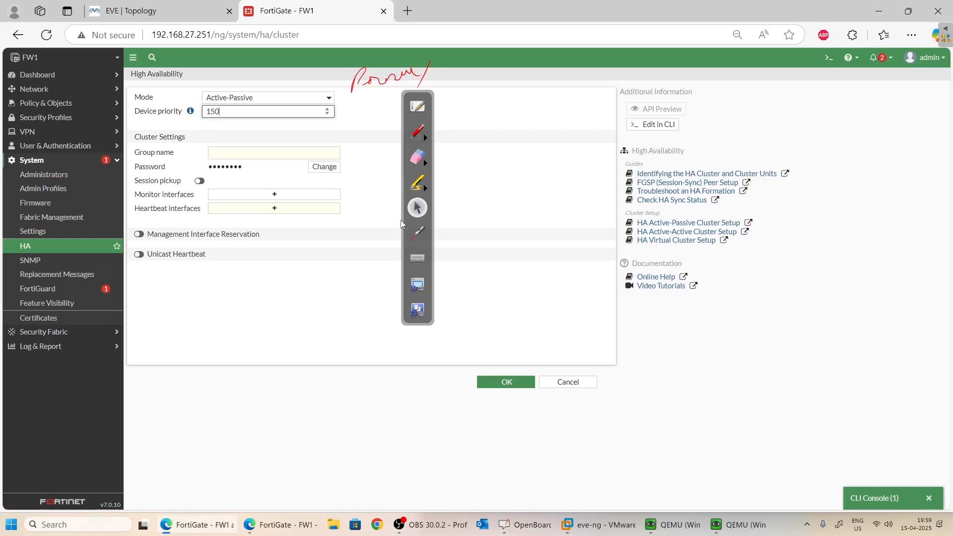
{"action": "left_click", "coordinate": [412, 137]}
{"action": "left_click", "coordinate": [416, 213]}
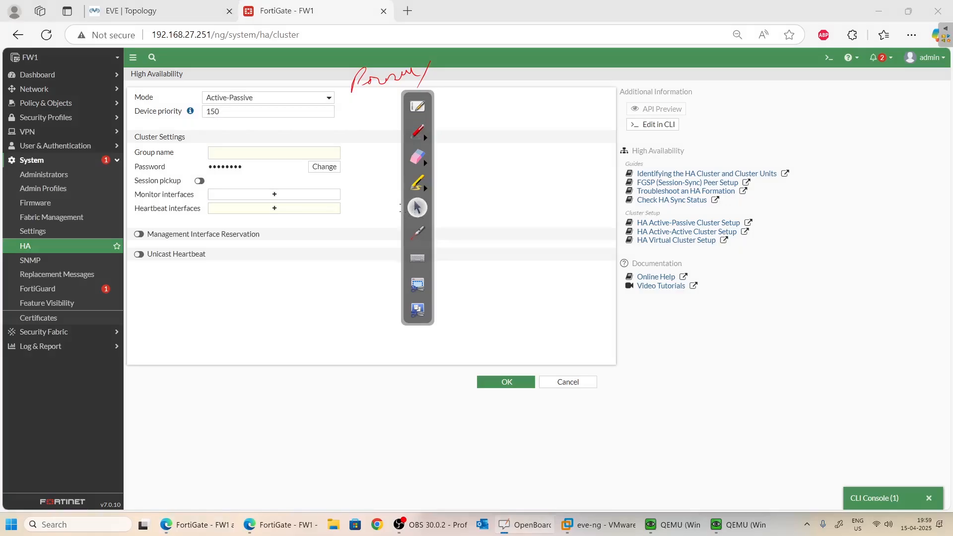
Name the HA cluster group HA1 in the cluster settings.
{"action": "left_click", "coordinate": [311, 154]}
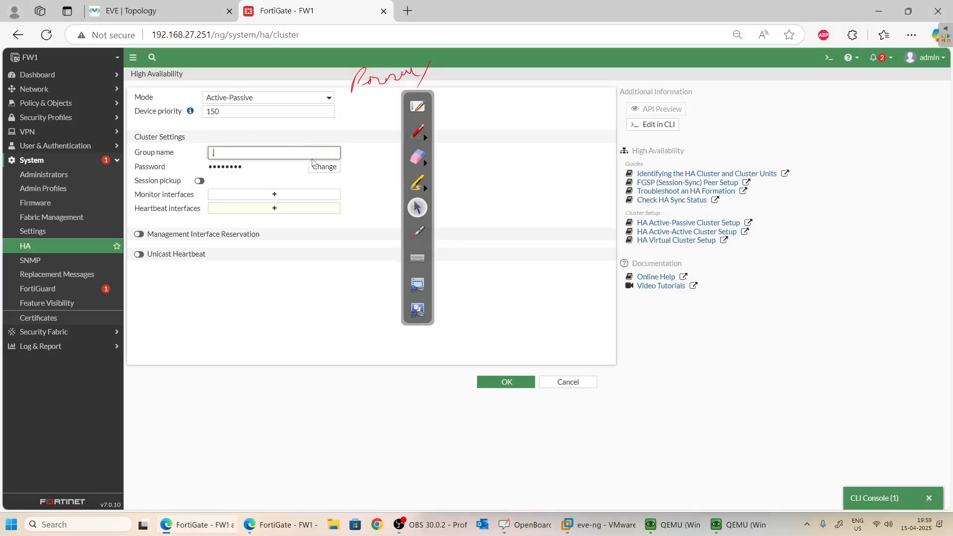
{"action": "key", "text": "BackSpace"}
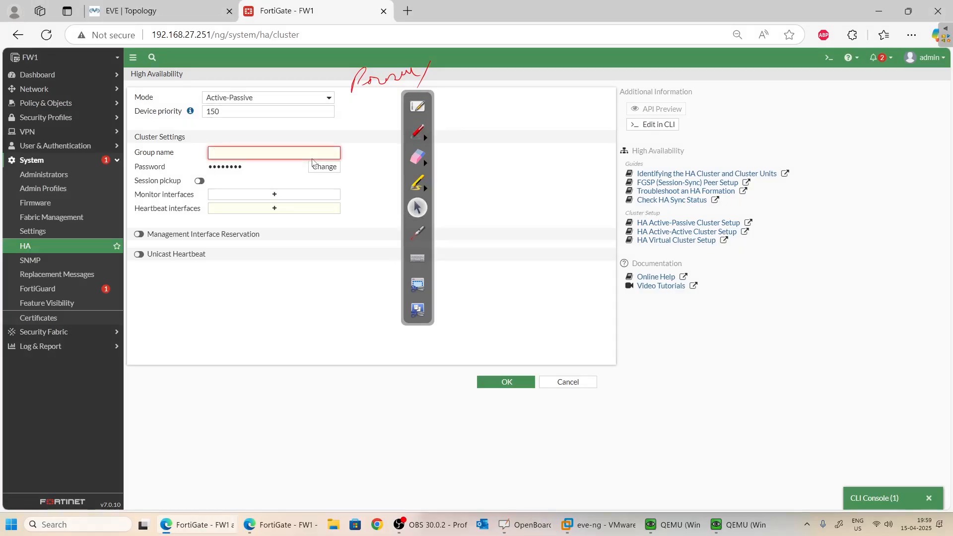
{"action": "type", "text": "G"}
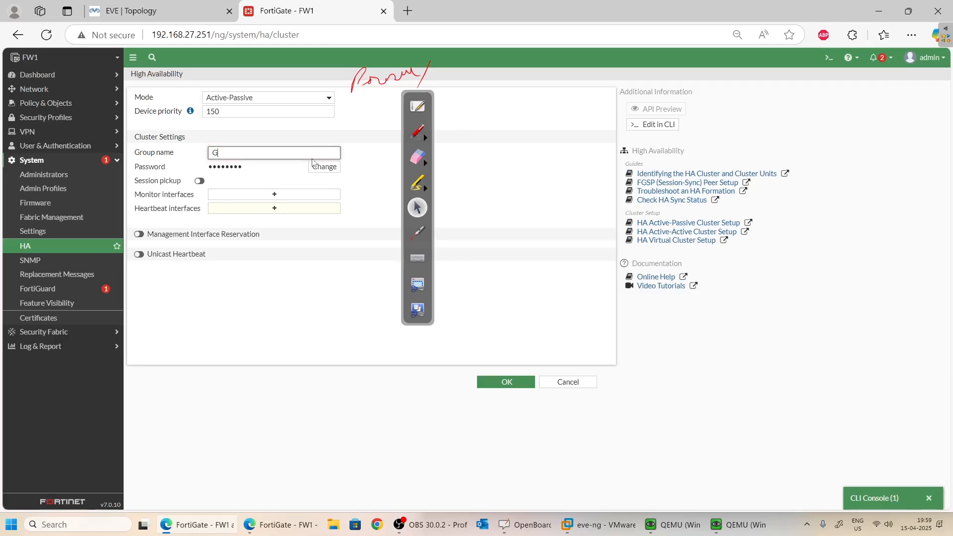
{"action": "key", "text": "BackSpace"}
{"action": "type", "text": "HA1"}
Enter a new cluster password and enable session pickup.
{"action": "left_click", "coordinate": [325, 167]}
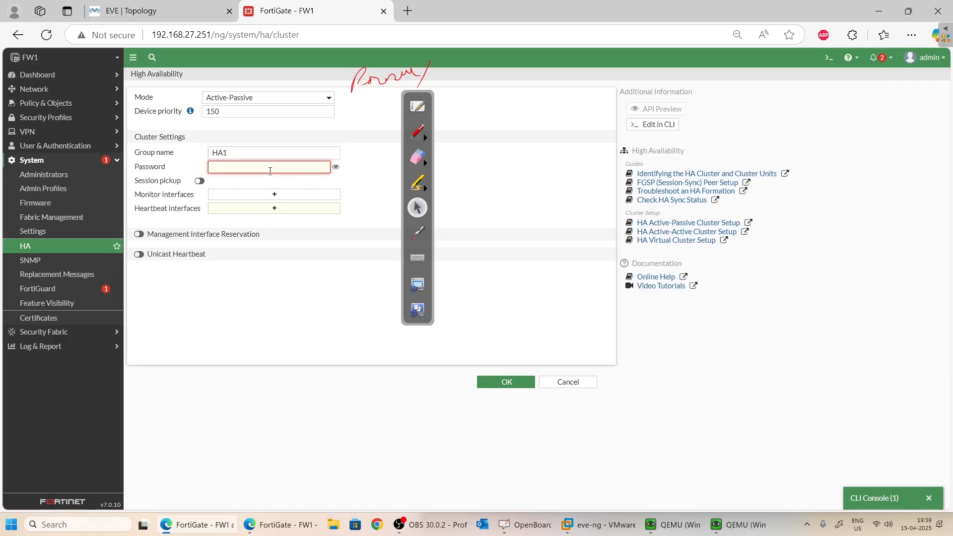
{"action": "type", "text": "••"}
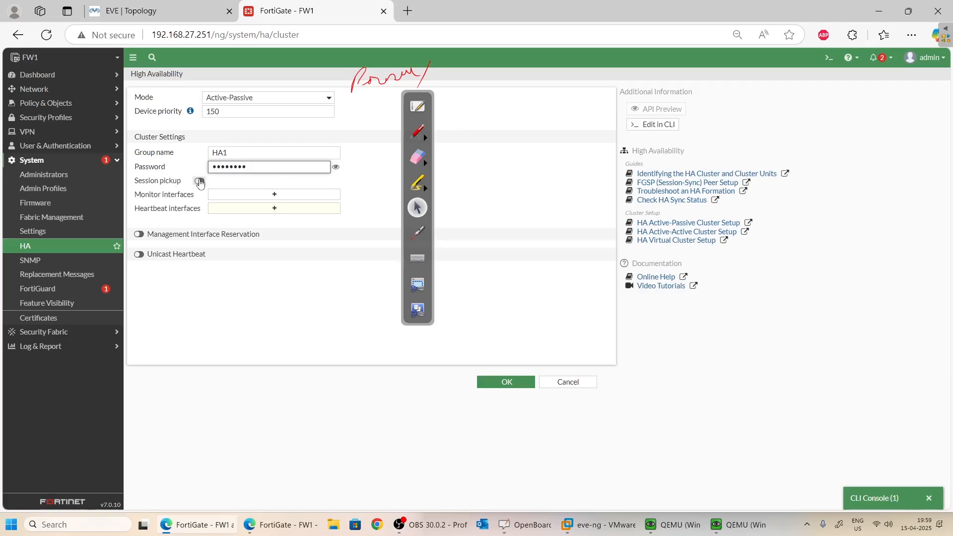
{"action": "left_click", "coordinate": [199, 182]}
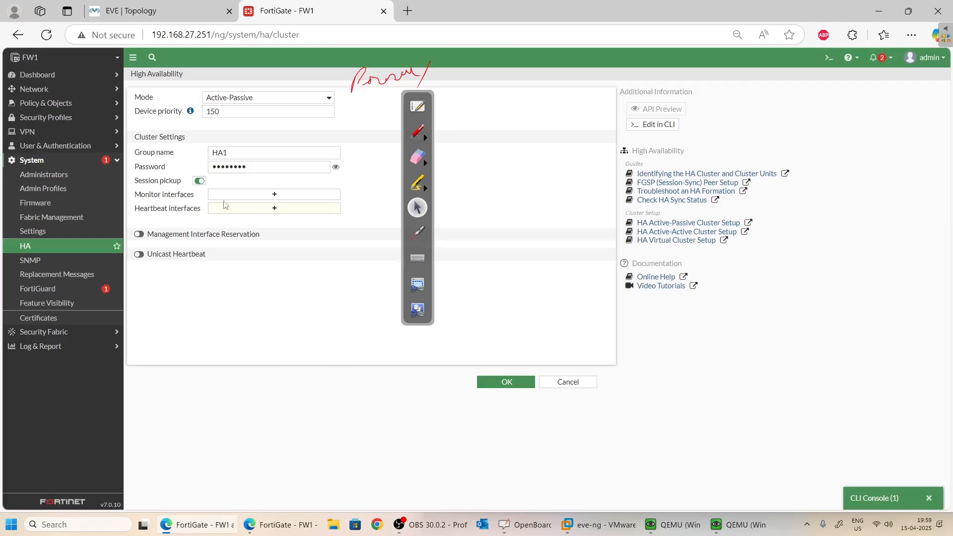
Add outside (port1) and inside (port2) as the cluster's monitored interfaces.
{"action": "left_click", "coordinate": [249, 198]}
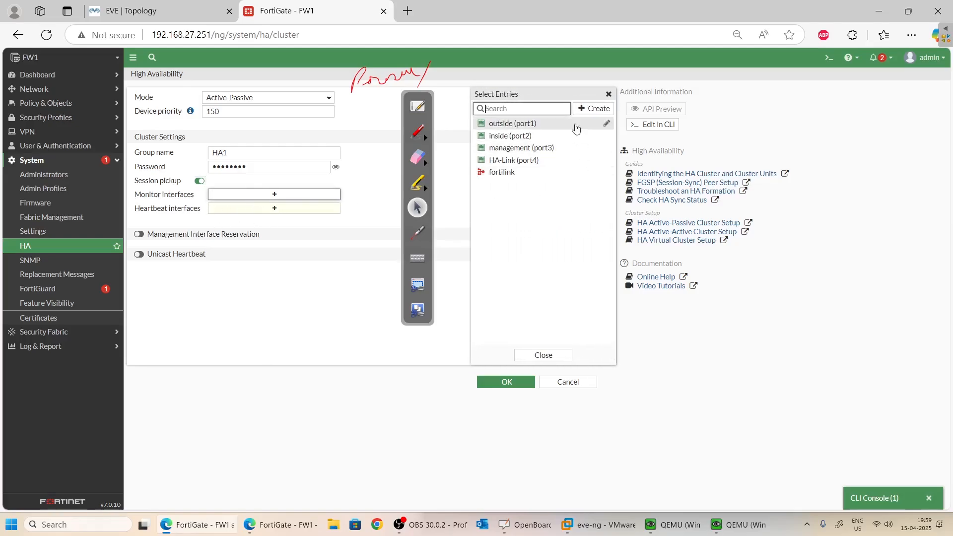
{"action": "left_click", "coordinate": [511, 137]}
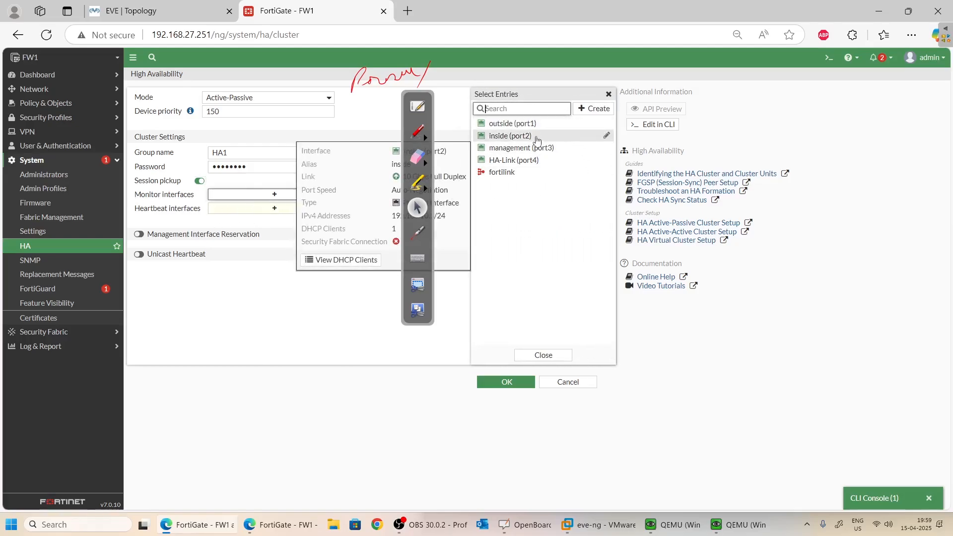
{"action": "left_click", "coordinate": [512, 124]}
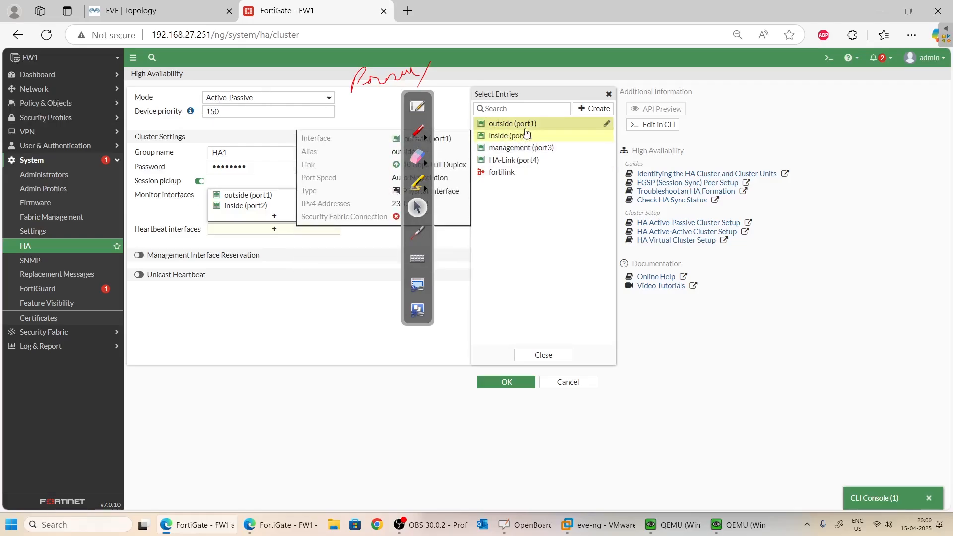
{"action": "left_click", "coordinate": [283, 263]}
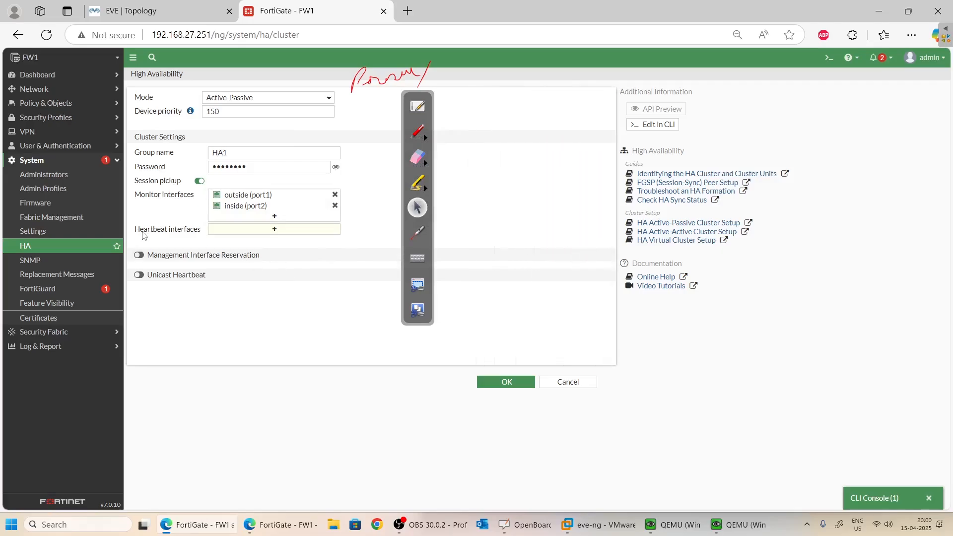
Check the link between the firewalls in the topology and add HA-Link (port4) as the heartbeat interface.
{"action": "left_click", "coordinate": [164, 12]}
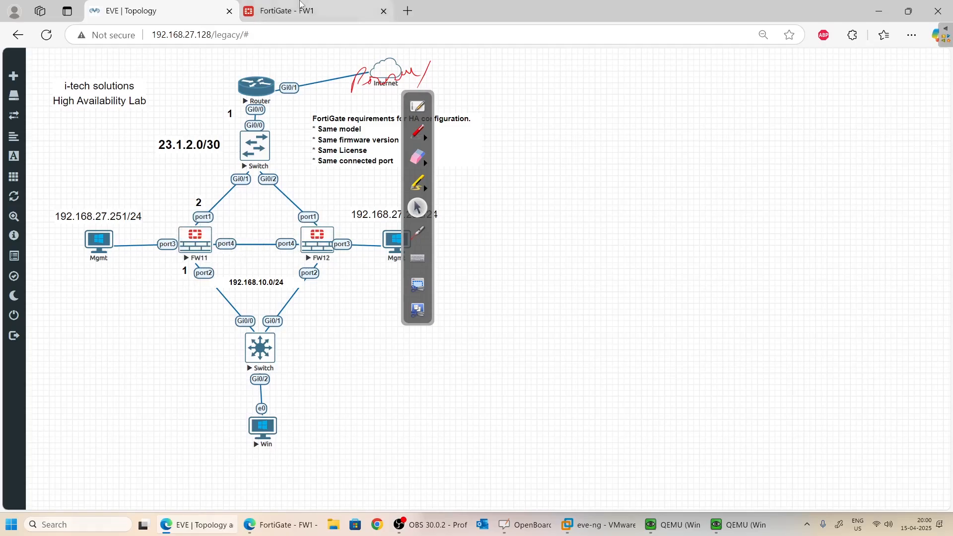
{"action": "left_click", "coordinate": [287, 10]}
{"action": "left_click", "coordinate": [249, 229]}
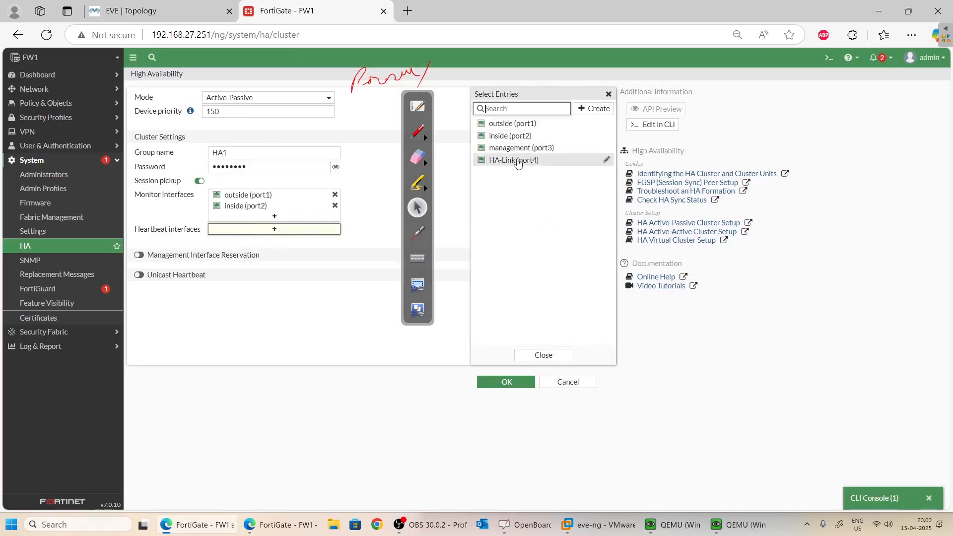
{"action": "left_click", "coordinate": [514, 160]}
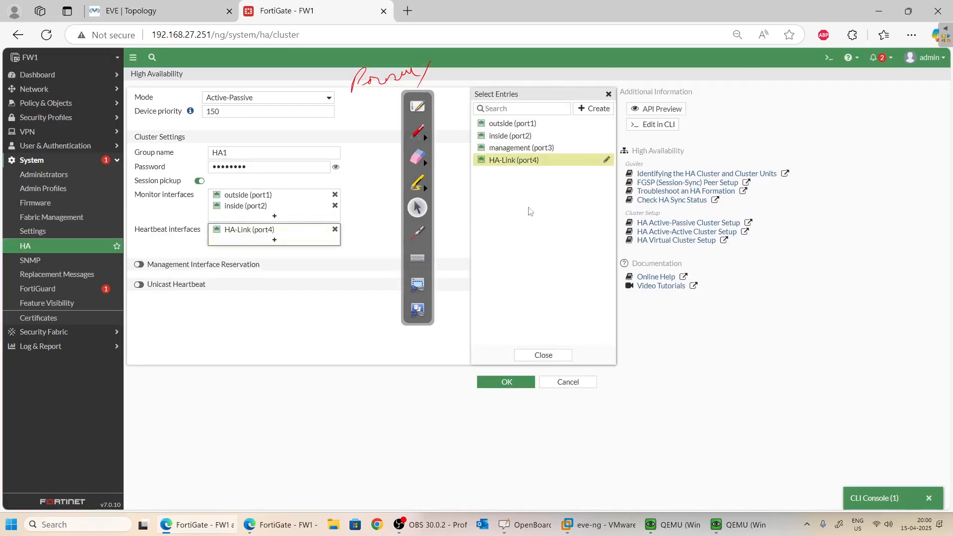
{"action": "left_click", "coordinate": [329, 277]}
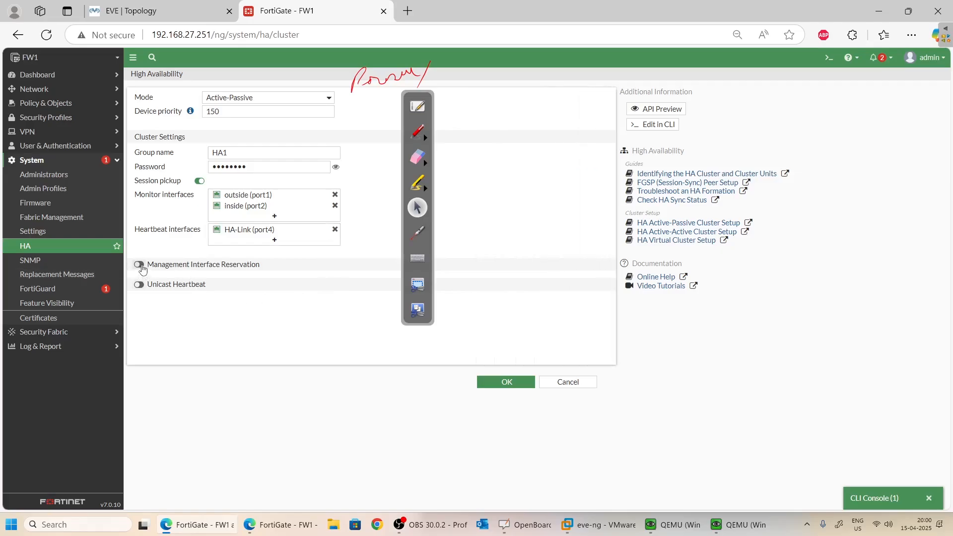
Enable management interface reservation with management (port3) and highlight FW1's management IP in the page address.
{"action": "left_click", "coordinate": [140, 265]}
{"action": "left_click", "coordinate": [269, 282]}
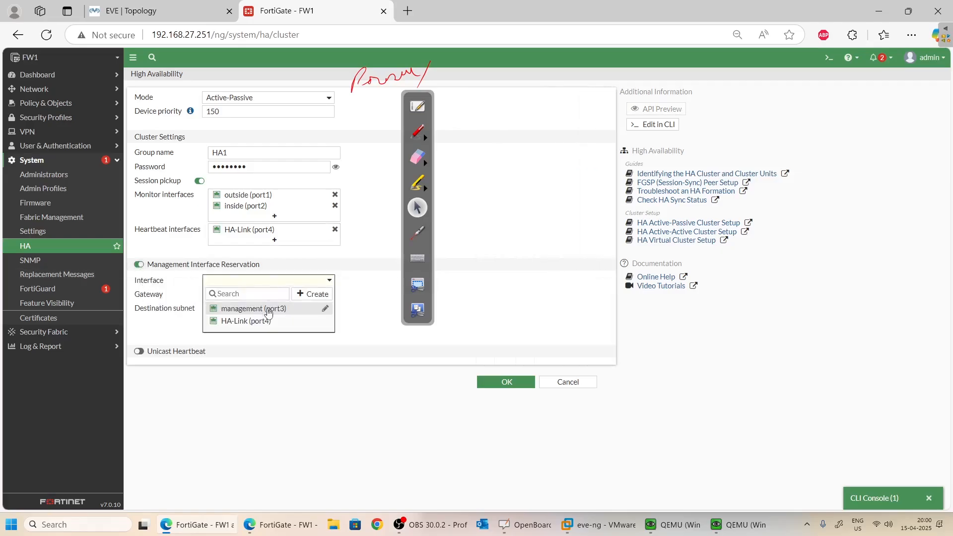
{"action": "left_click", "coordinate": [263, 309]}
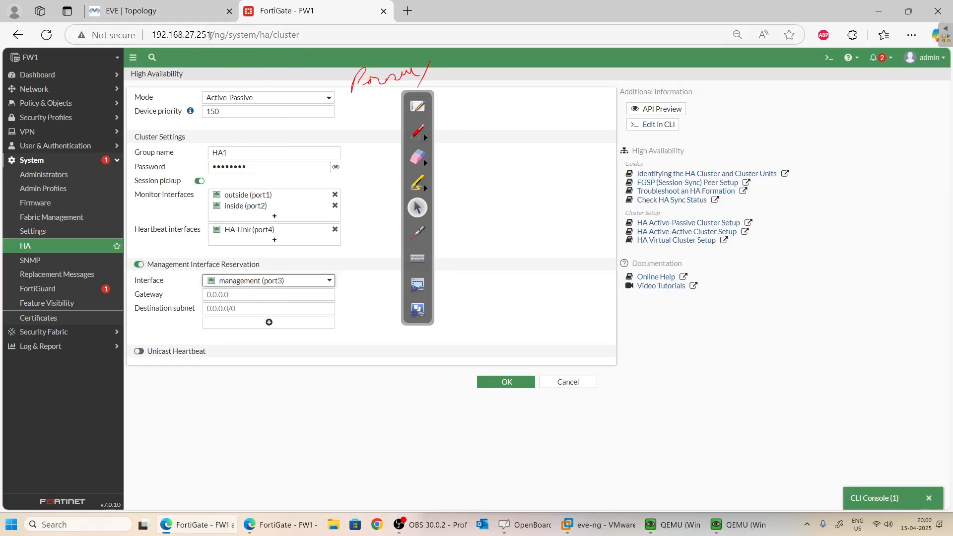
{"action": "left_click_drag", "start_coordinate": [211, 36], "coordinate": [151, 36]}
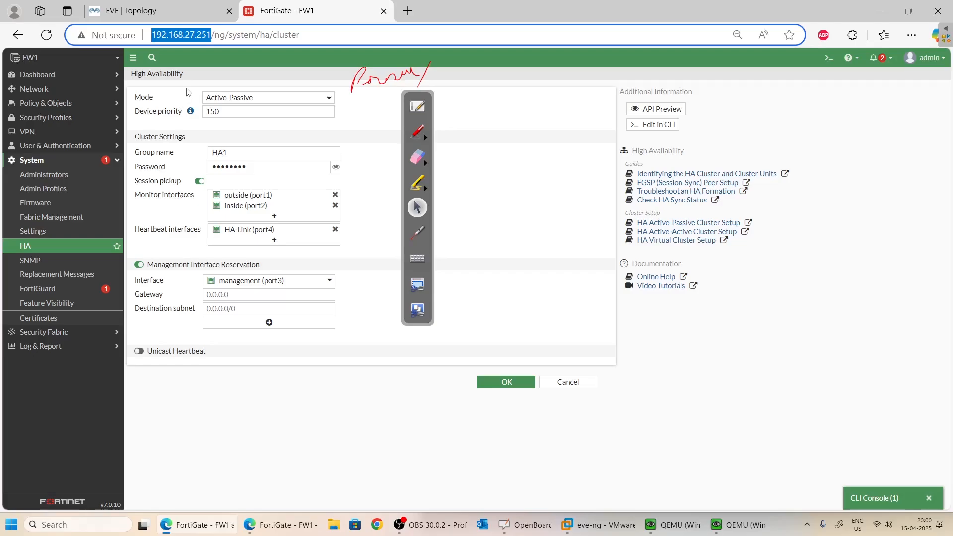
{"action": "left_click", "coordinate": [579, 159]}
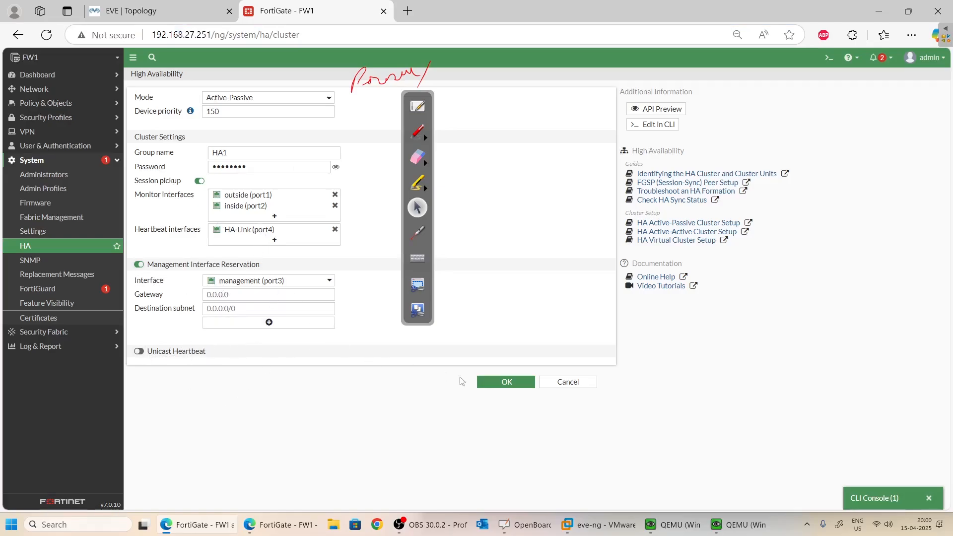
Save FW1's HA configuration and move the annotation toolbar clear of the cluster member list.
{"action": "left_click", "coordinate": [501, 383]}
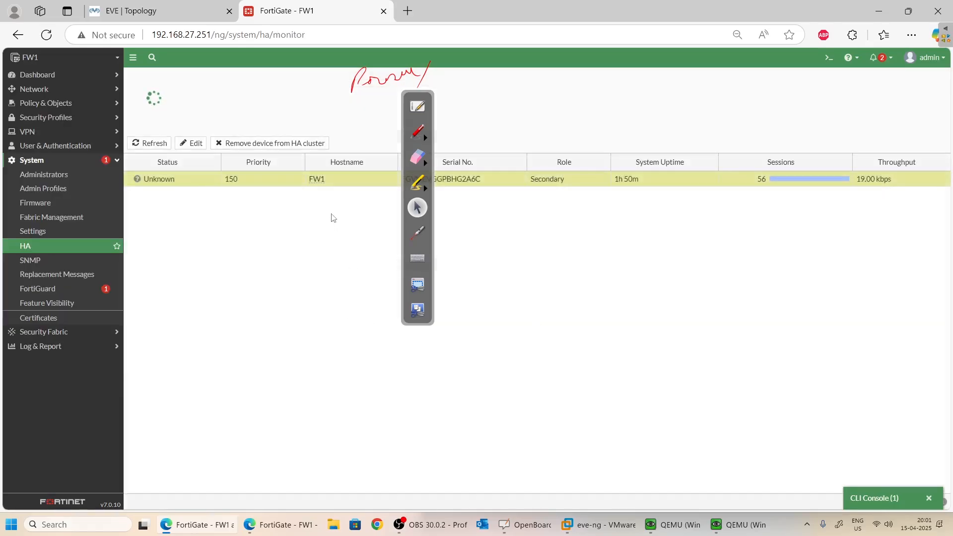
{"action": "left_click_drag", "start_coordinate": [430, 98], "coordinate": [514, 236]}
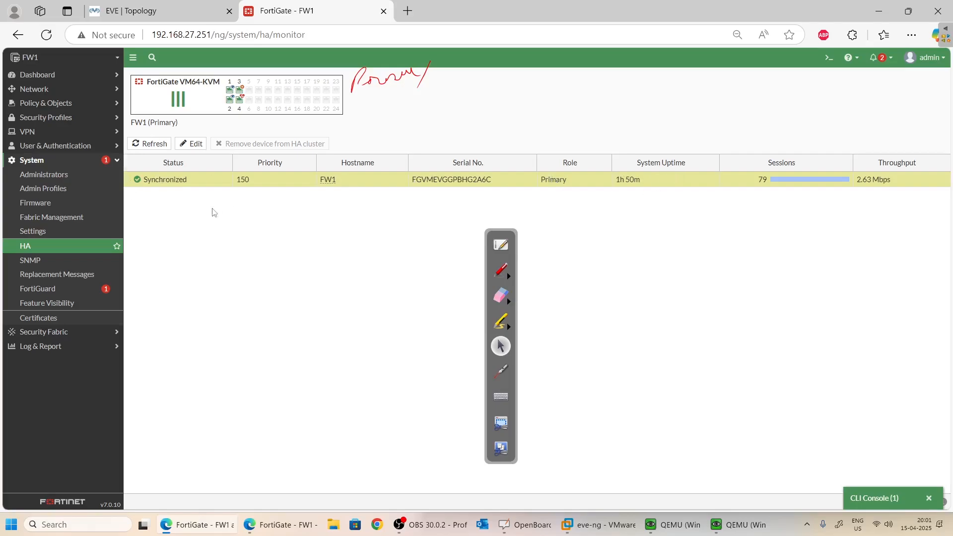
{"action": "mouse_move", "coordinate": [243, 103]}
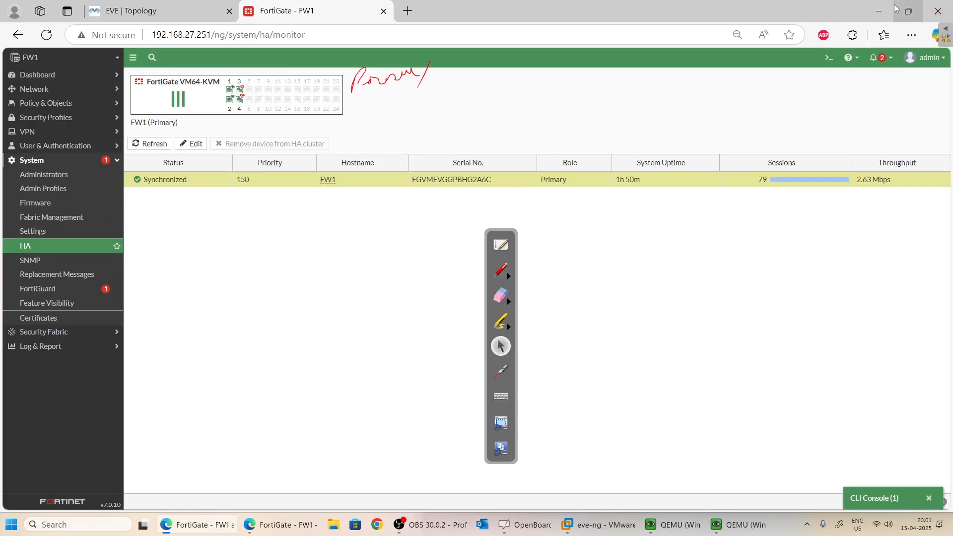
{"action": "left_click", "coordinate": [883, 12]}
{"action": "left_click_drag", "start_coordinate": [373, 60], "coordinate": [276, 103]}
{"action": "left_click", "coordinate": [574, 99]}
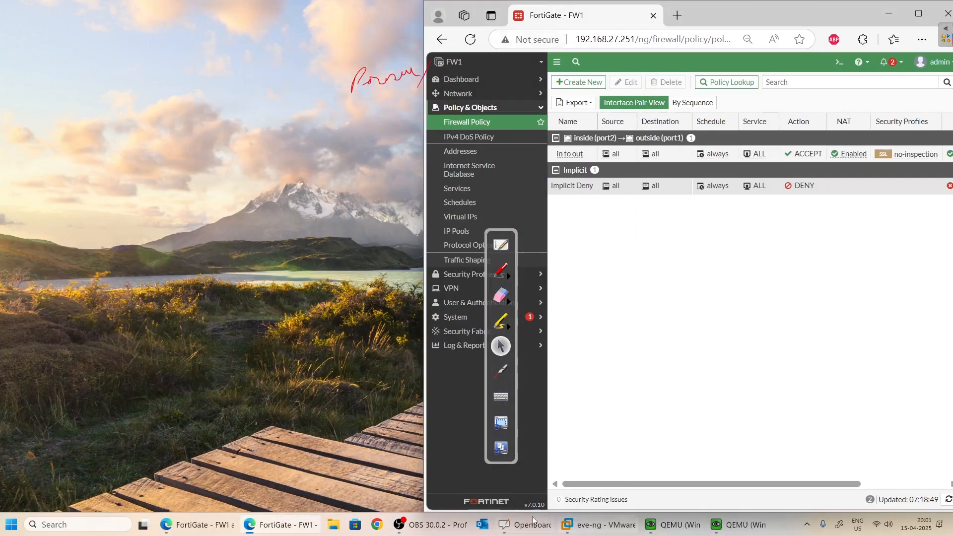
{"action": "left_click", "coordinate": [197, 525]}
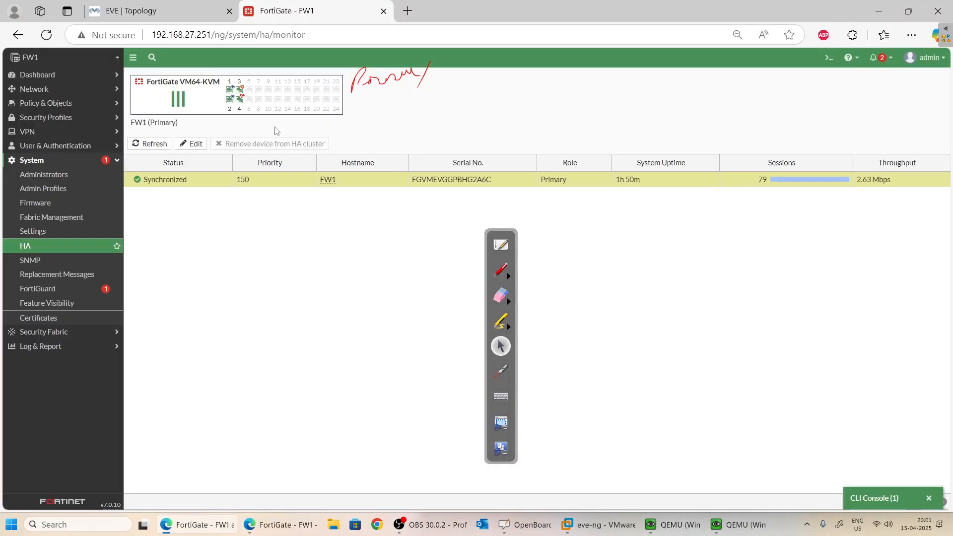
Open FW12's console from the EVE topology and place its window beside the diagram.
{"action": "left_click", "coordinate": [144, 10]}
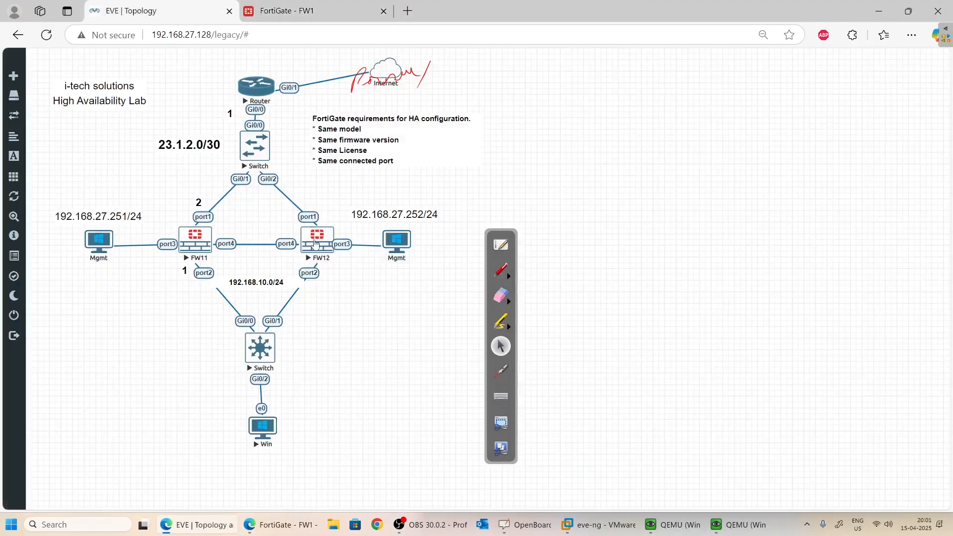
{"action": "left_click", "coordinate": [316, 243]}
{"action": "left_click", "coordinate": [539, 102]}
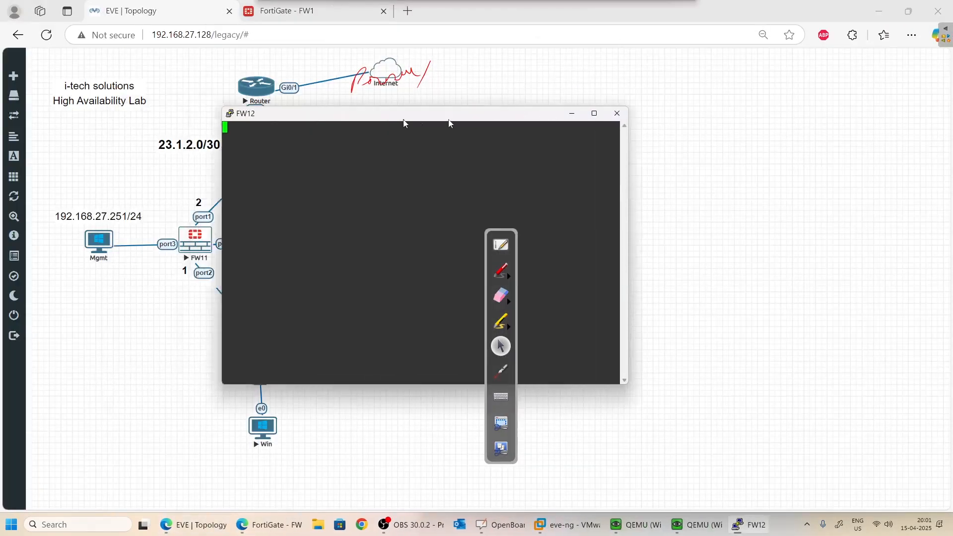
{"action": "left_click_drag", "start_coordinate": [403, 120], "coordinate": [672, 113]}
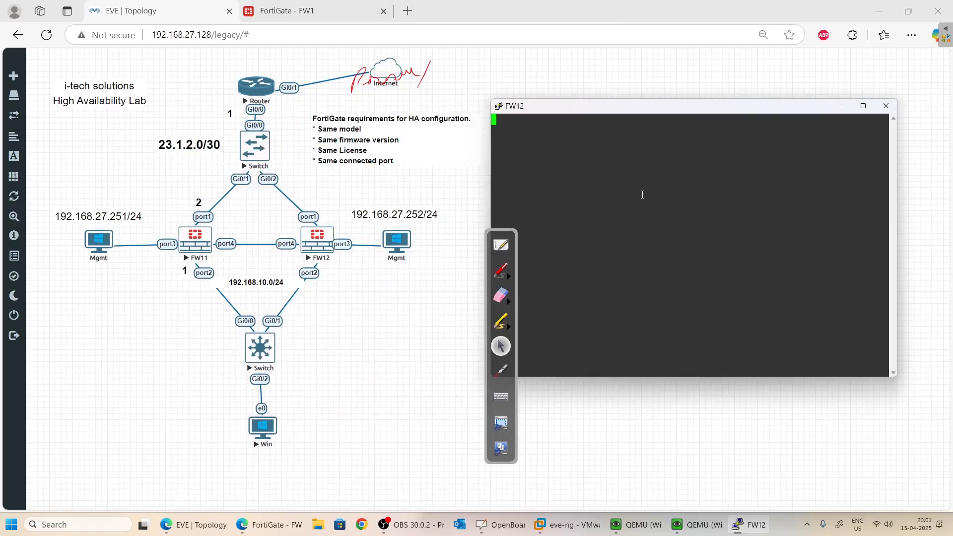
Log in to FW12's console as admin, then enter and confirm a new account password.
{"action": "key", "text": "Return"}
{"action": "type", "text": "admin"}
{"action": "key", "text": "Return"}
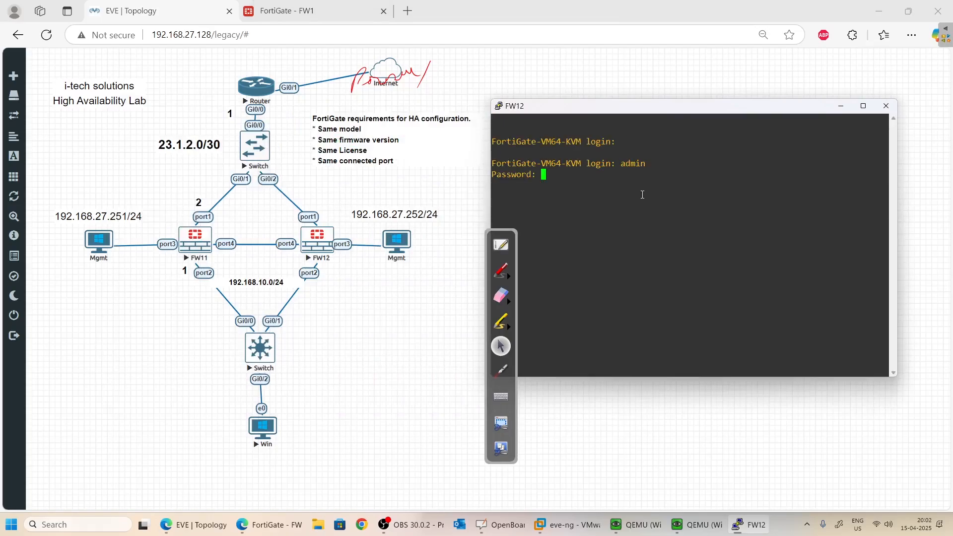
{"action": "key", "text": "Return"}
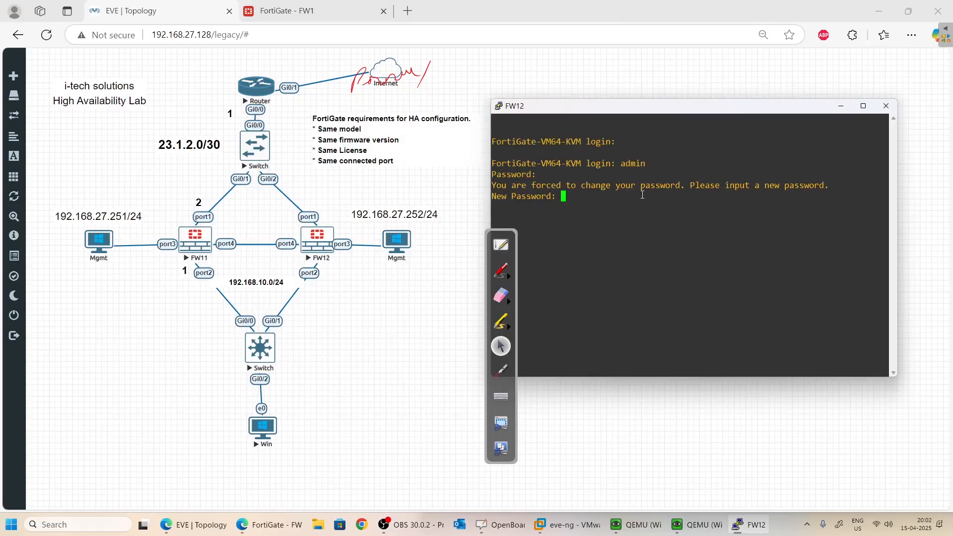
{"action": "key", "text": "Return"}
{"action": "key", "text": "Return"}
Enter port3's interface configuration in FW12's console and set its IP to 192.168.27.252/24.
{"action": "type", "text": "c"}
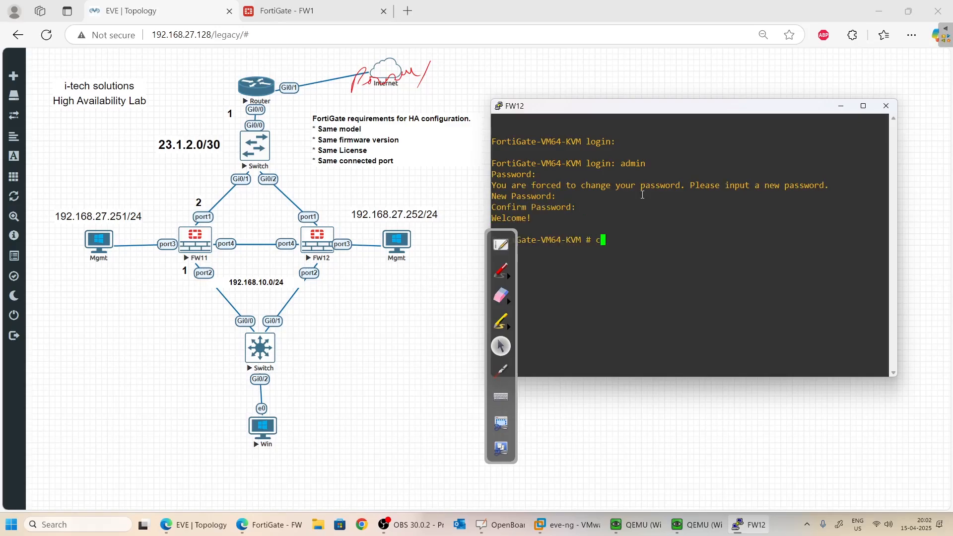
{"action": "type", "text": "onfig system interface"}
{"action": "key", "text": "Return"}
{"action": "type", "text": "edit p"}
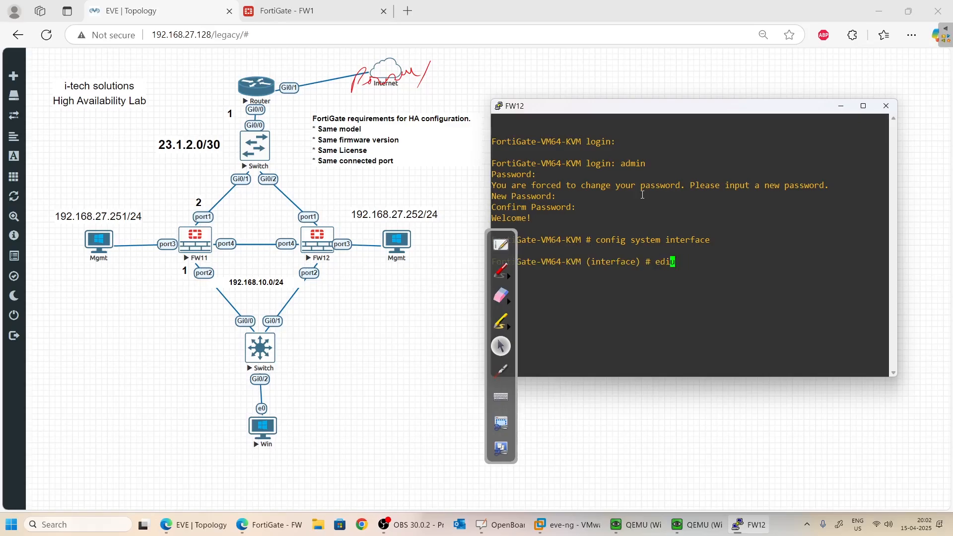
{"action": "type", "text": "ort3"}
{"action": "key", "text": "Return"}
{"action": "type", "text": "set "}
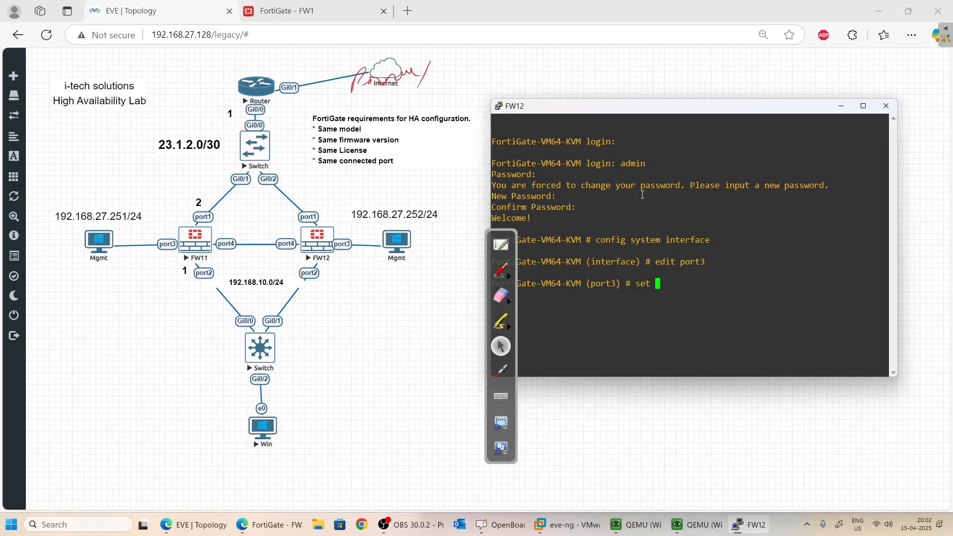
{"action": "type", "text": "ip 192.168.27.252/24"}
{"action": "key", "text": "Return"}
Allow ping and http access on port3 and end the interface configuration.
{"action": "type", "text": "set al"}
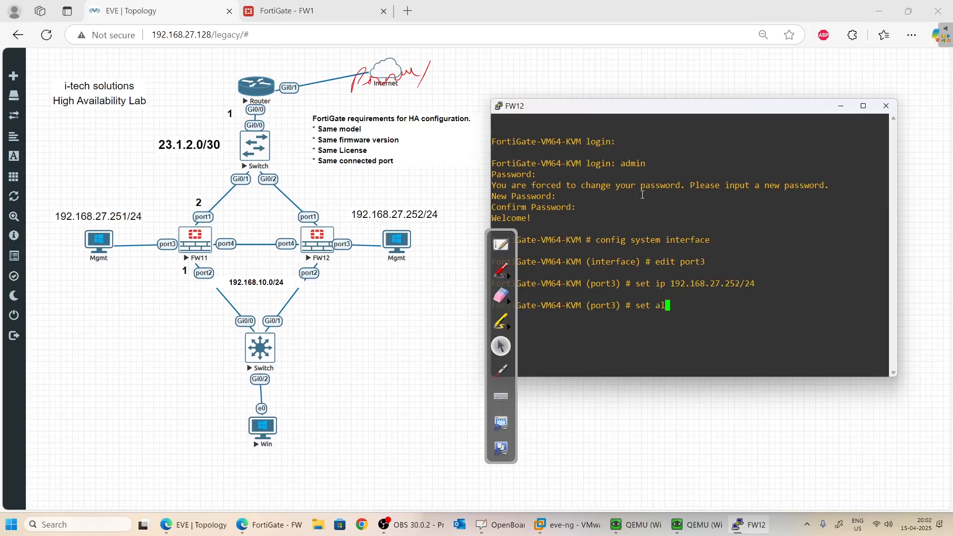
{"action": "type", "text": "low ping http"}
{"action": "key", "text": "Return"}
{"action": "type", "text": "end"}
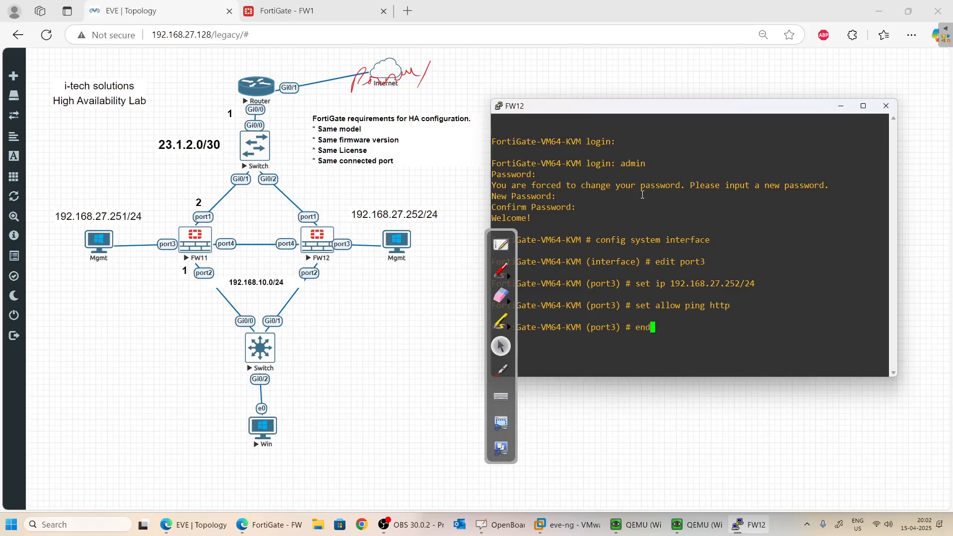
{"action": "key", "text": "Return"}
{"action": "key", "text": "Return"}
{"action": "key", "text": "Return"}
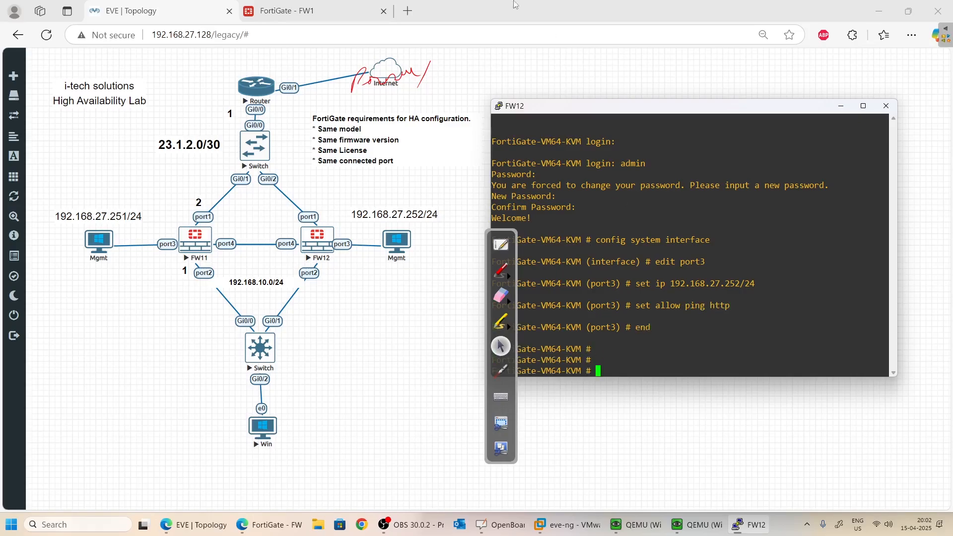
Open the second firewall's web interface at 192.168.27.252 in a new browser tab.
{"action": "left_click", "coordinate": [310, 17]}
{"action": "left_click", "coordinate": [408, 11]}
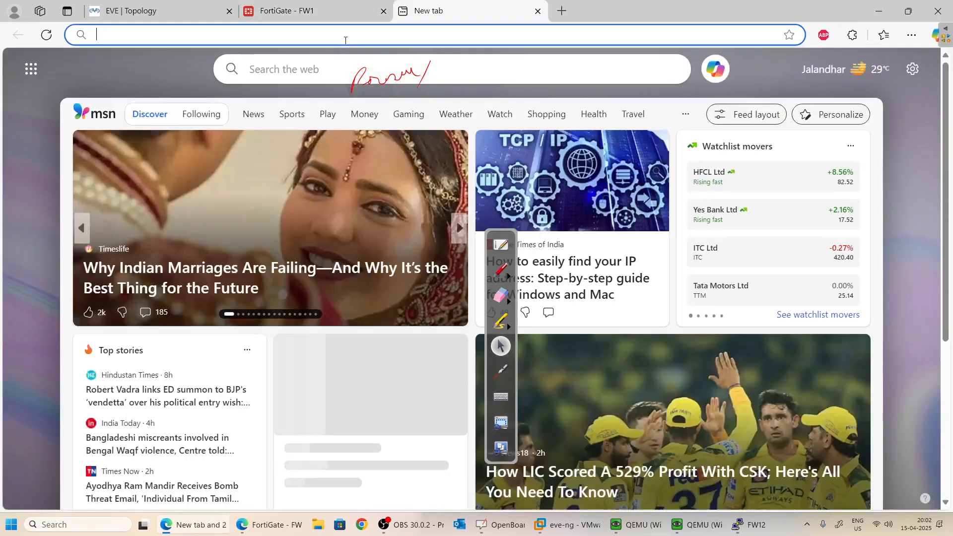
{"action": "type", "text": "192.168.27"}
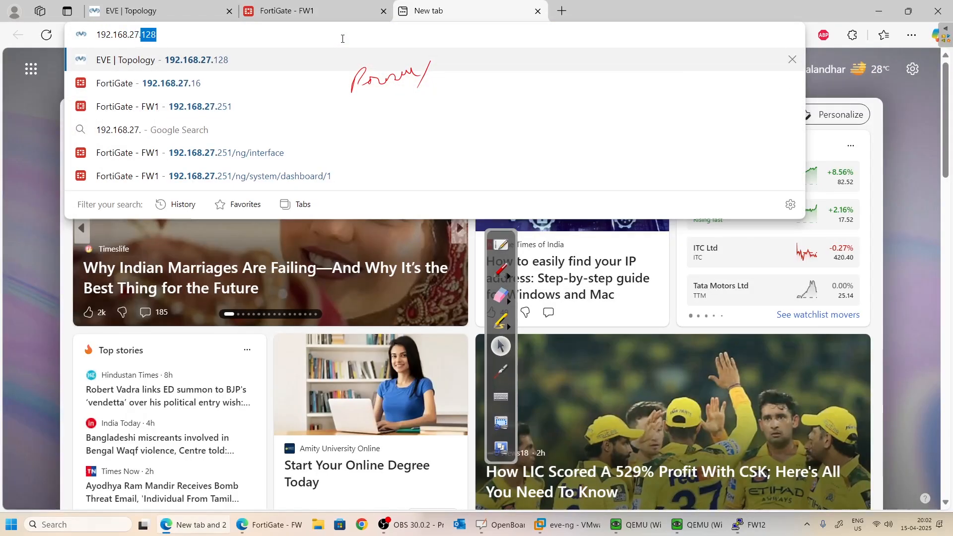
{"action": "type", "text": ".252"}
{"action": "key", "text": "Return"}
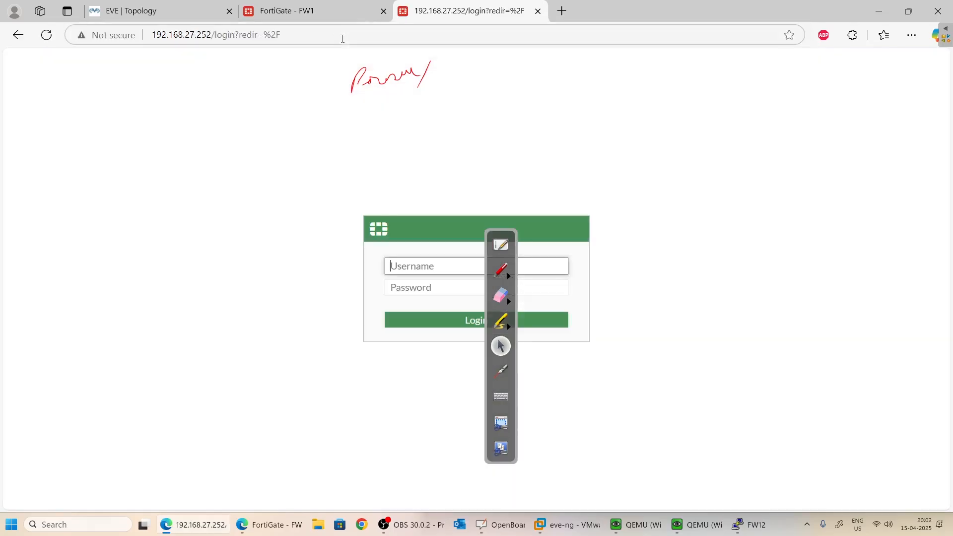
Log in to the second firewall's web interface as admin with the account password.
{"action": "type", "text": "admin"}
{"action": "key", "text": "Tab"}
{"action": "type", "text": "a"}
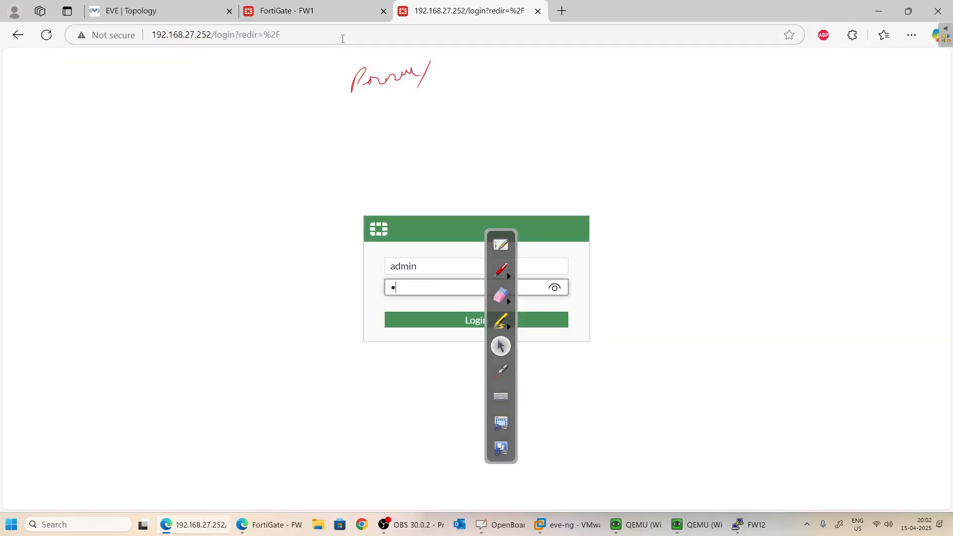
{"action": "type", "text": "dmin"}
{"action": "key", "text": "Return"}
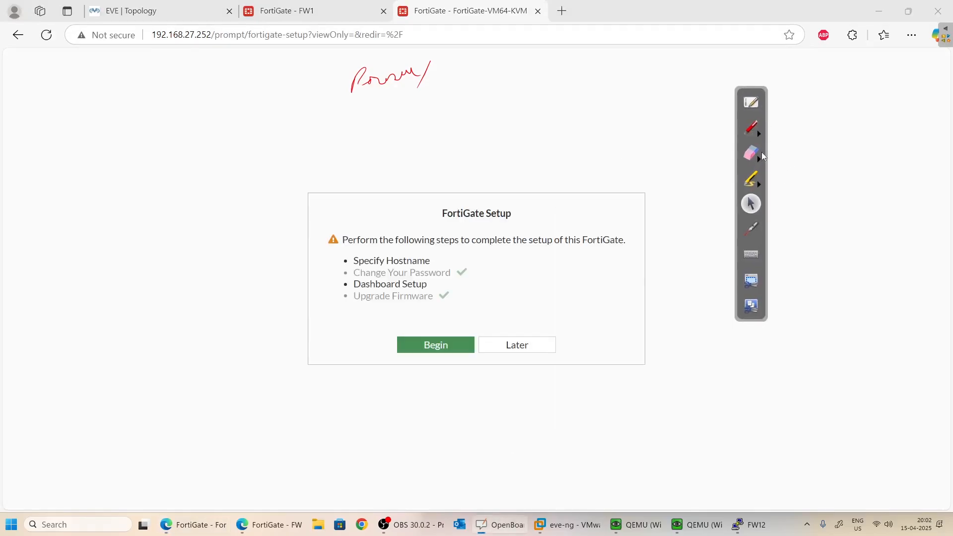
Erase all red handwritten annotations from the screen and return to the normal pointer.
{"action": "left_click", "coordinate": [752, 153]}
{"action": "left_click", "coordinate": [761, 163]}
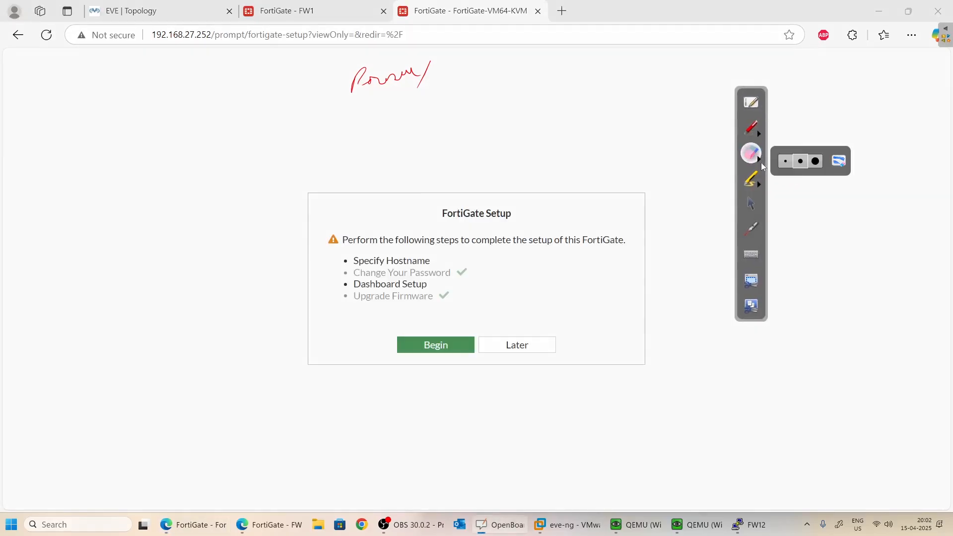
{"action": "left_click", "coordinate": [845, 161]}
{"action": "left_click", "coordinate": [745, 211]}
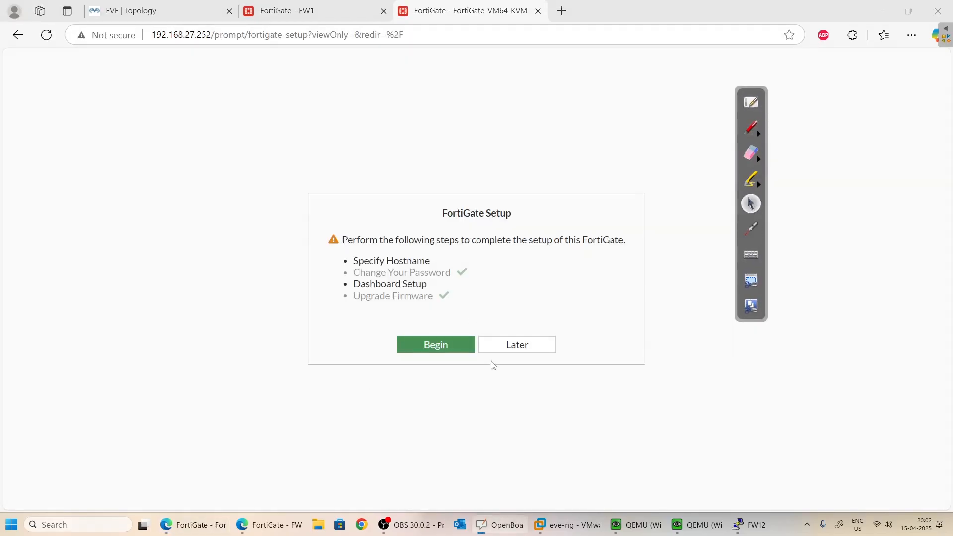
Postpone the FortiGate setup and dismiss the FortiOS 7.0.0 overview with Don't show again enabled.
{"action": "left_click", "coordinate": [497, 348]}
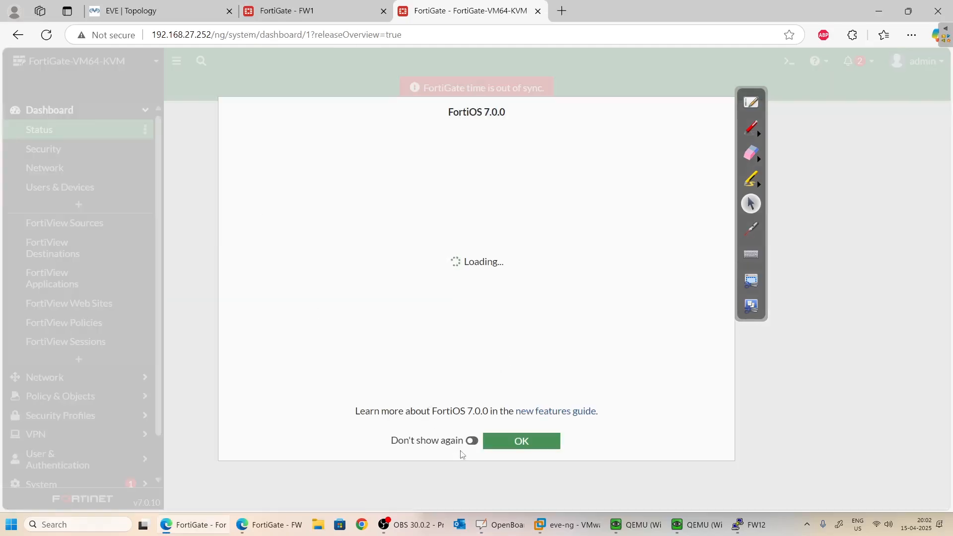
{"action": "left_click", "coordinate": [472, 441]}
{"action": "left_click", "coordinate": [522, 441]}
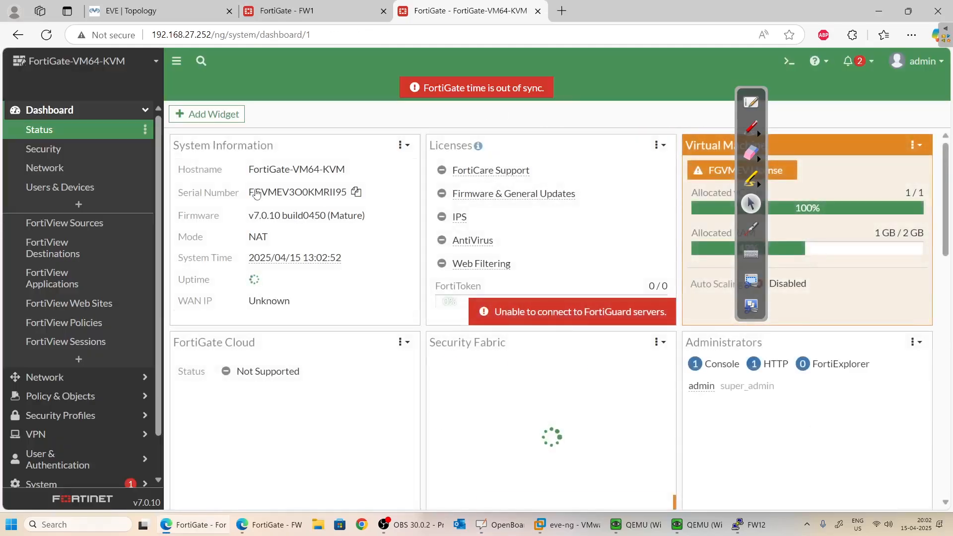
Open the system settings from the dashboard's hostname and enter FW2 as the host name.
{"action": "left_click", "coordinate": [268, 171]}
{"action": "left_click", "coordinate": [346, 181]}
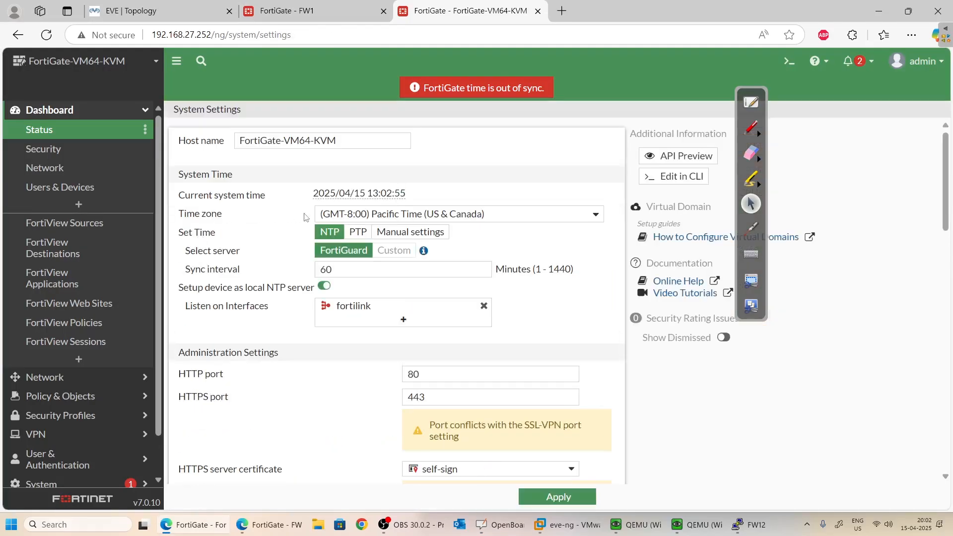
{"action": "type", "text": "FW2"}
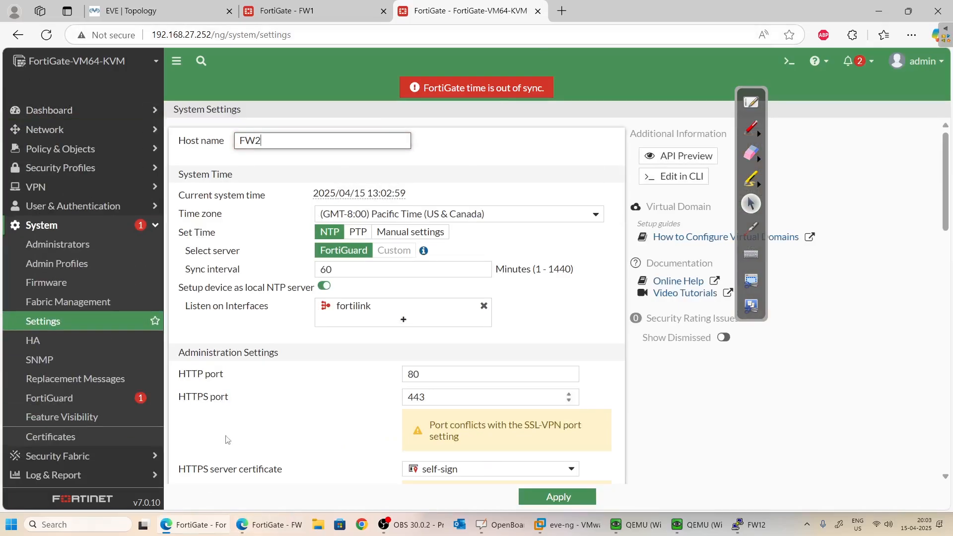
Set the administration idle timeout to 60 minutes and apply the system settings.
{"action": "scroll", "coordinate": [226, 439], "scroll_direction": "down", "scroll_amount": 9}
{"action": "left_click", "coordinate": [420, 238]}
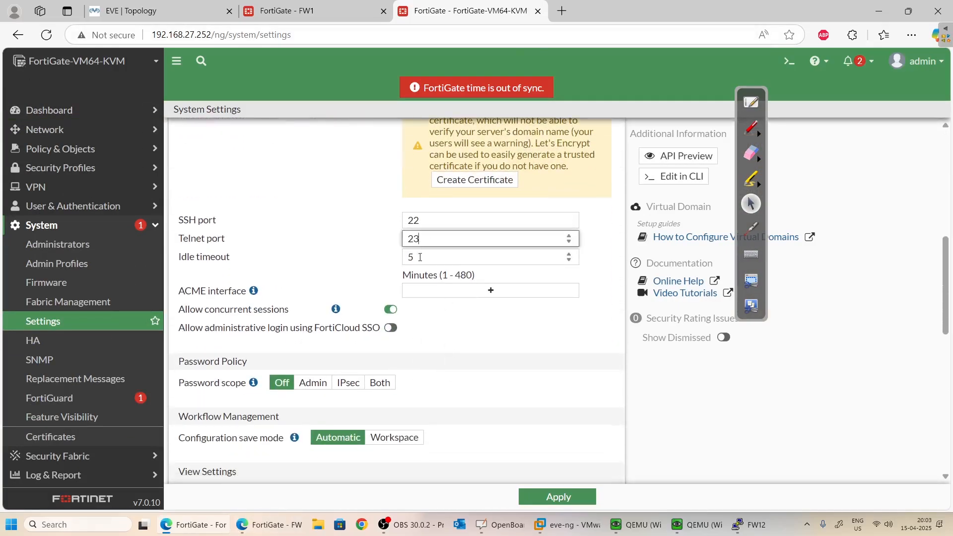
{"action": "key", "text": "Tab"}
{"action": "key", "text": "BackSpace"}
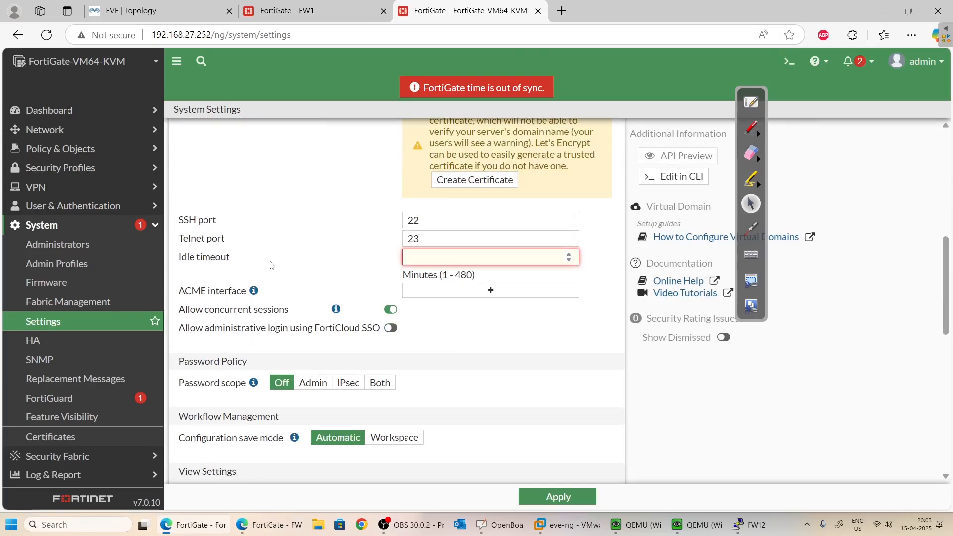
{"action": "type", "text": "60"}
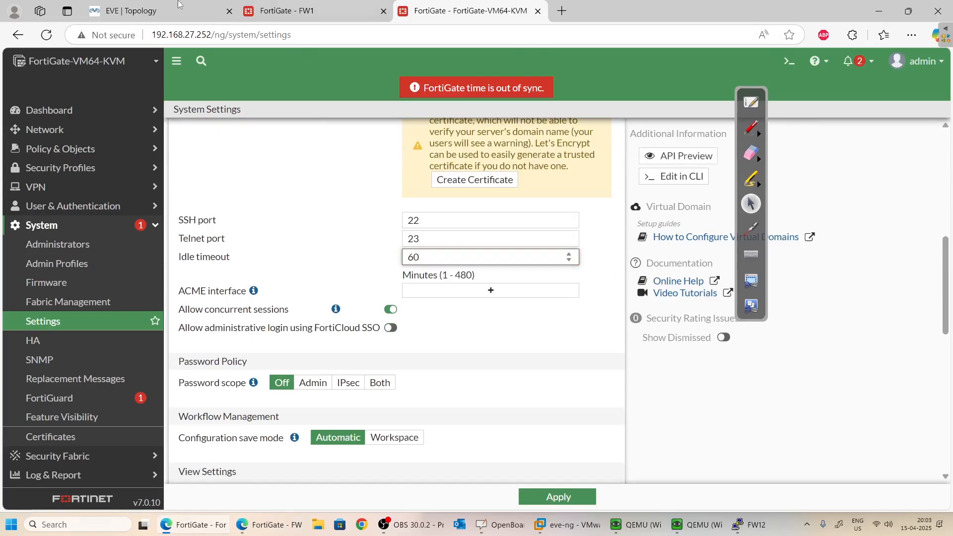
{"action": "left_click", "coordinate": [559, 497]}
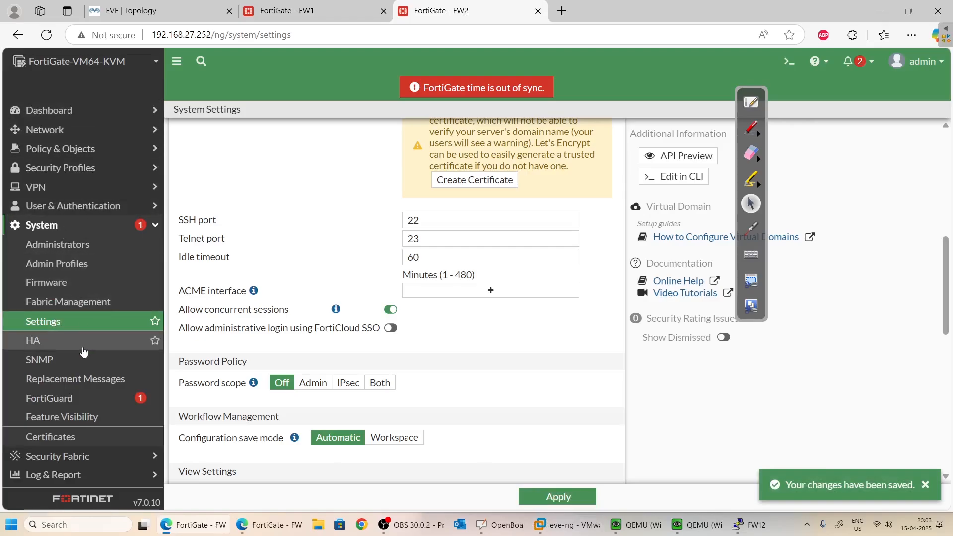
Open FW2's high availability configuration and set its mode to Active-Passive.
{"action": "left_click", "coordinate": [82, 350]}
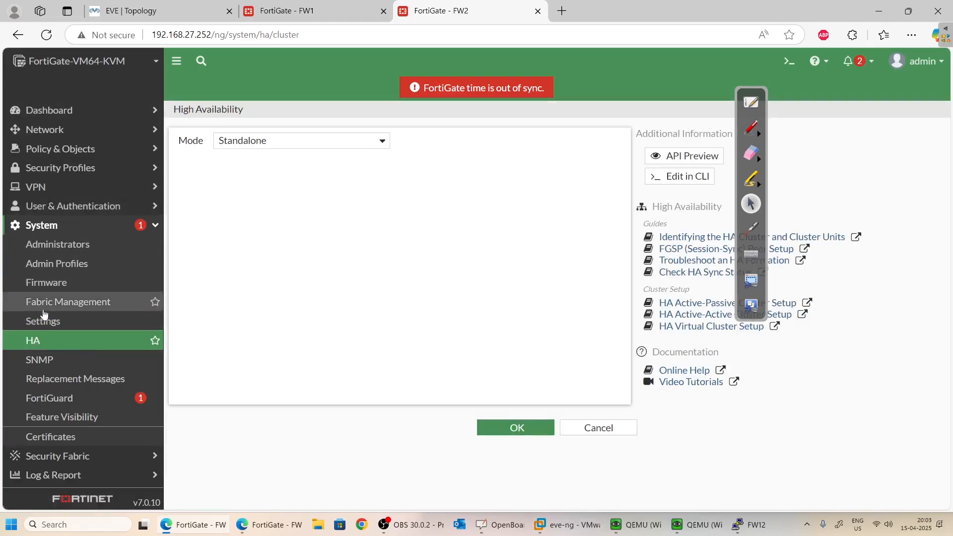
{"action": "left_click", "coordinate": [342, 141]}
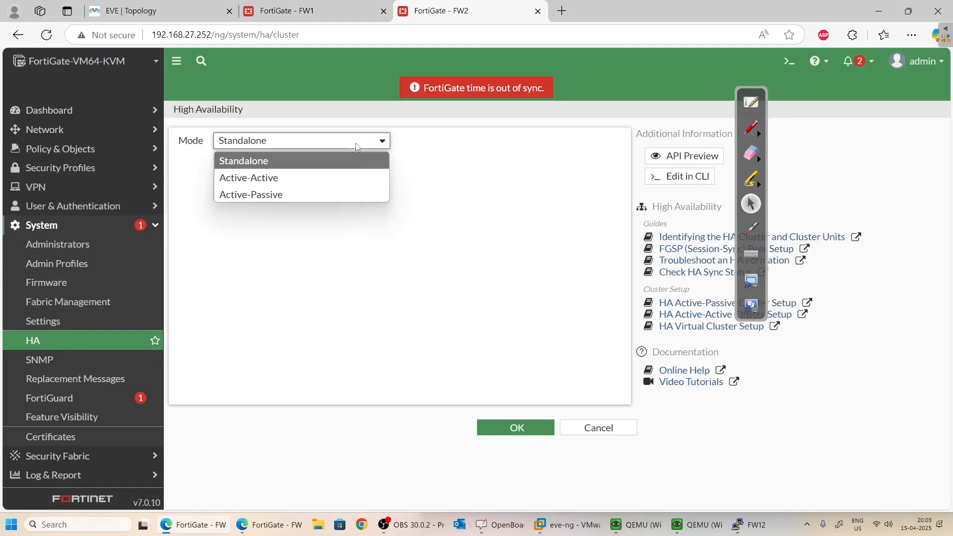
{"action": "left_click", "coordinate": [340, 194]}
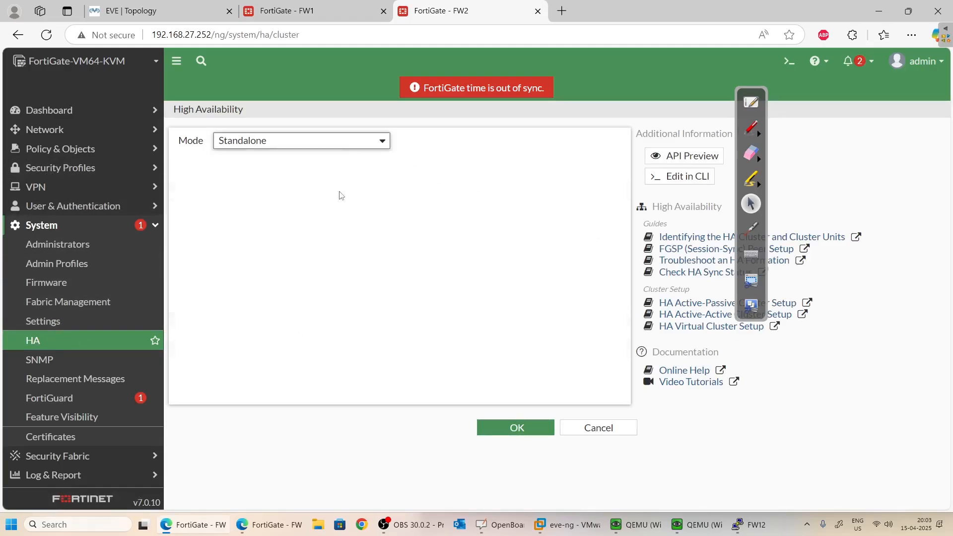
Review FW1's HA configuration and member priority against FW2's device priority, leaving both configurations as they are.
{"action": "left_click", "coordinate": [320, 16]}
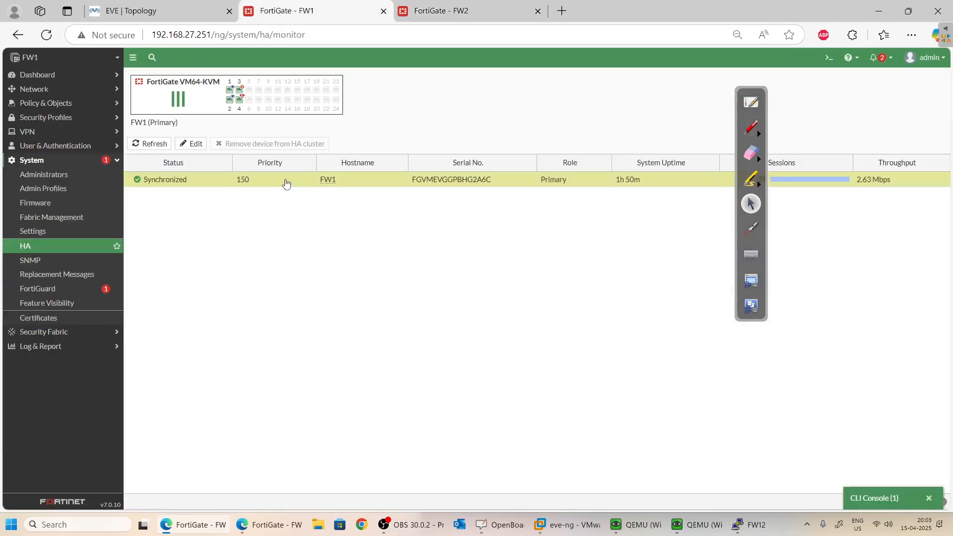
{"action": "double_click", "coordinate": [286, 183]}
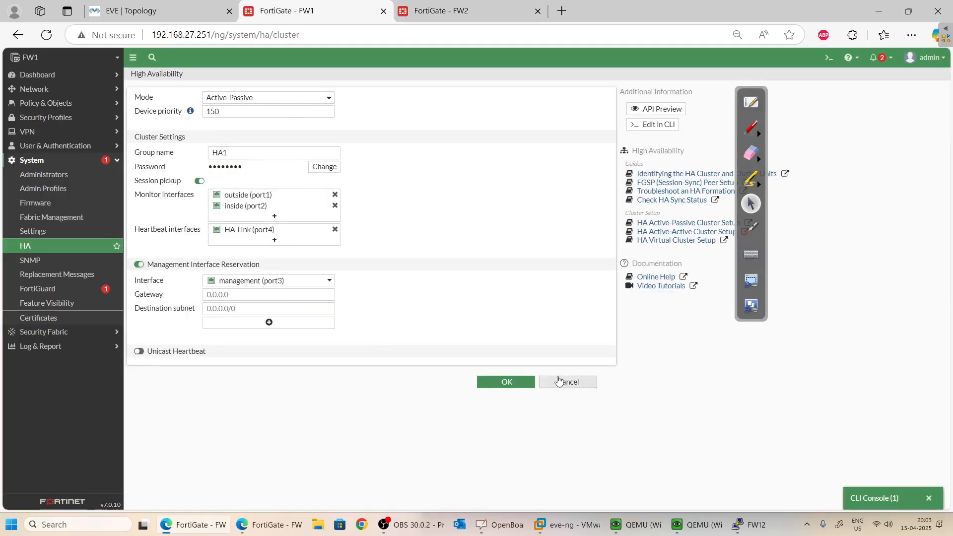
{"action": "left_click", "coordinate": [567, 381]}
{"action": "left_click", "coordinate": [467, 12]}
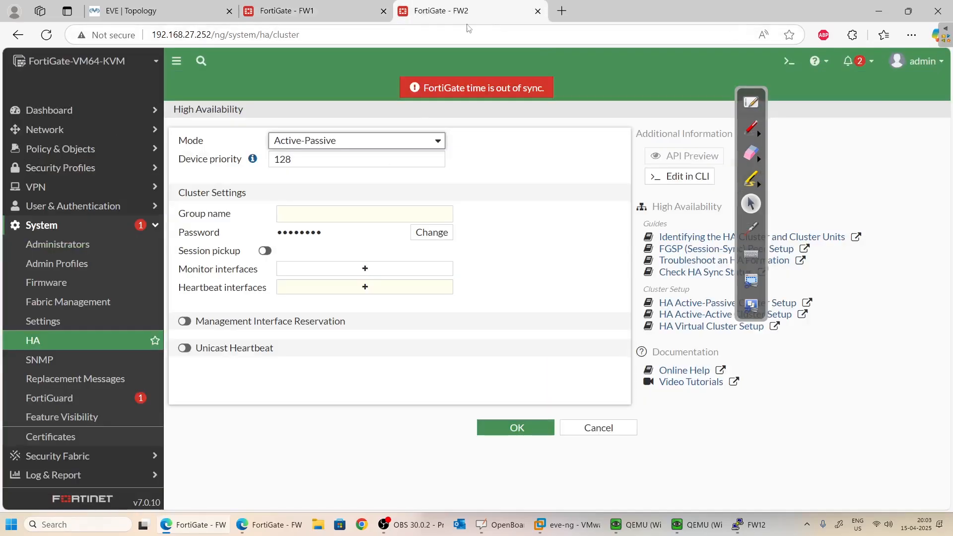
{"action": "left_click", "coordinate": [302, 159]}
{"action": "double_click", "coordinate": [280, 159]}
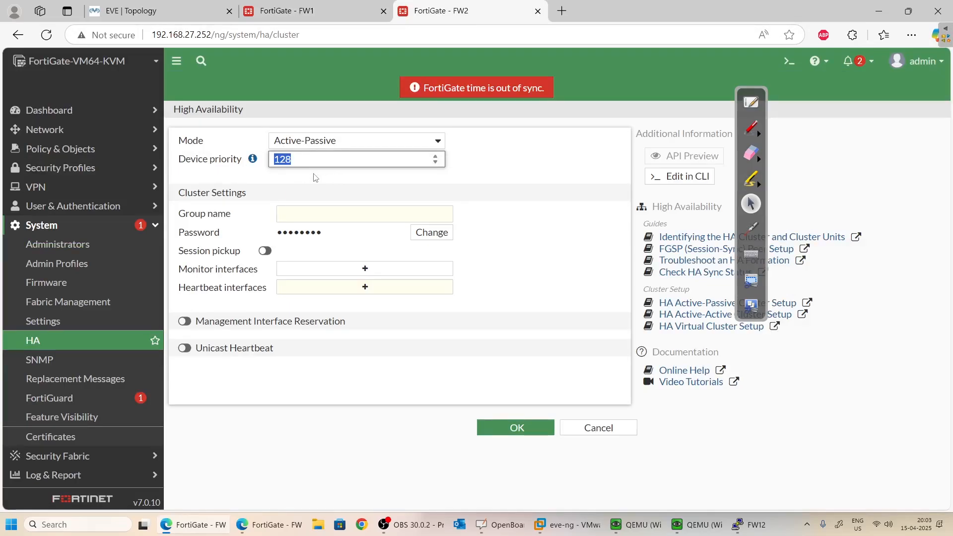
{"action": "left_click", "coordinate": [289, 5]}
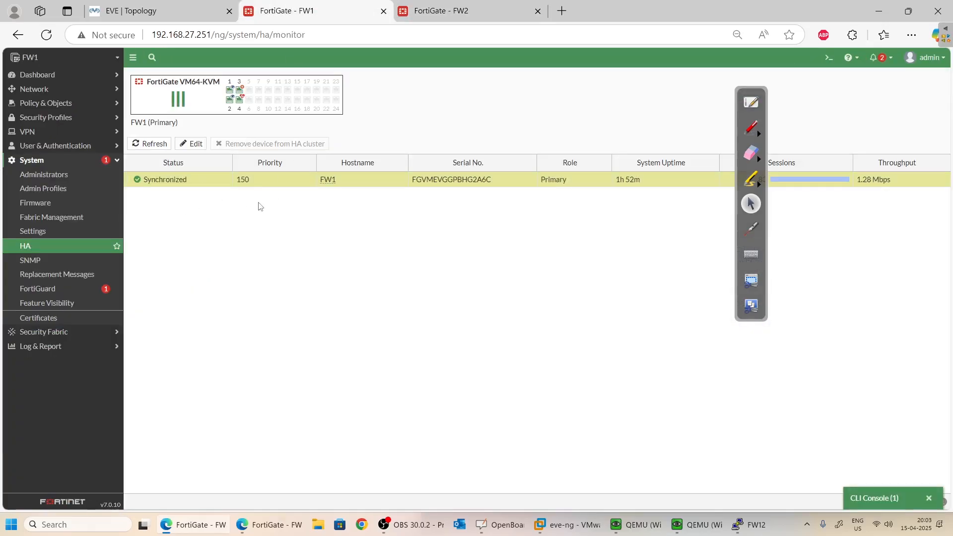
{"action": "left_click", "coordinate": [468, 7]}
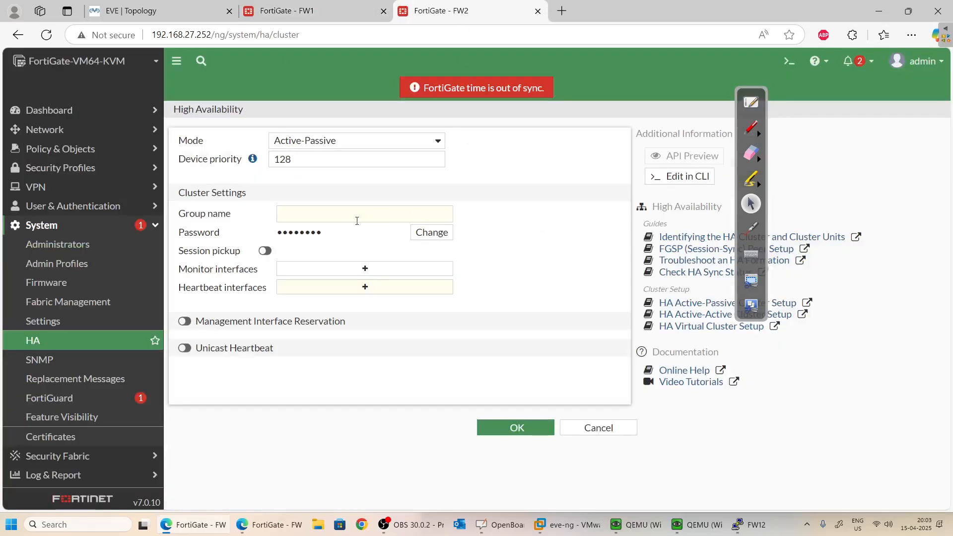
Enter HA1 as FW2's cluster group name, checking it against the group name in FW1's HA configuration.
{"action": "left_click", "coordinate": [356, 220]}
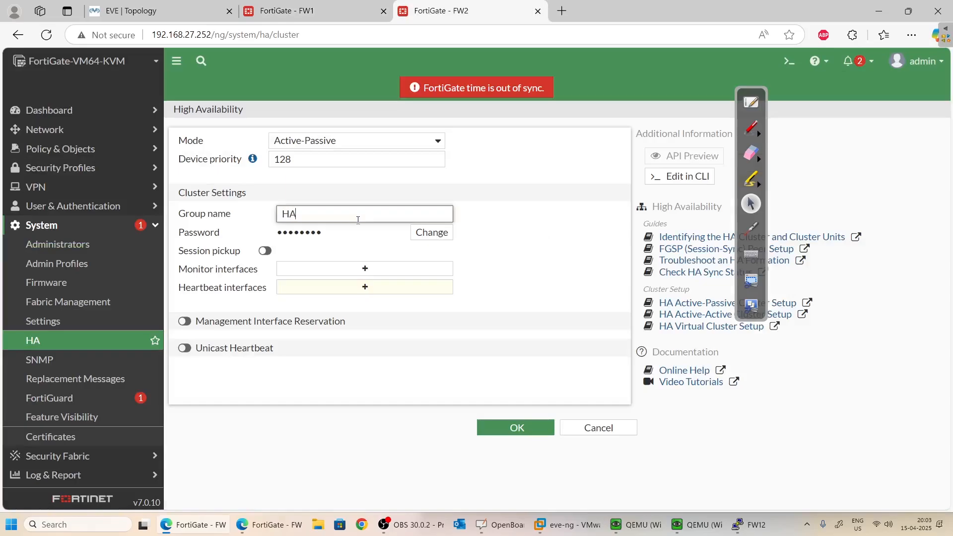
{"action": "left_click", "coordinate": [289, 11]}
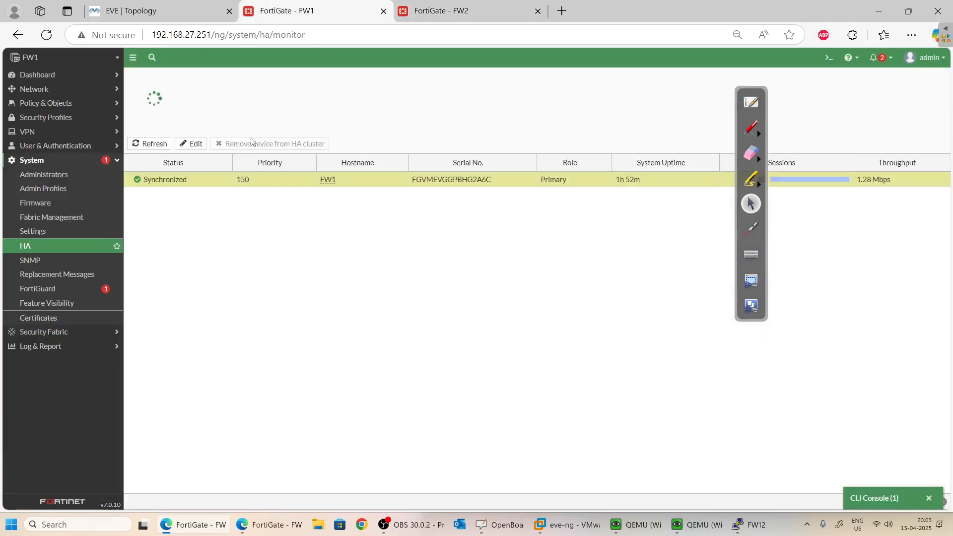
{"action": "left_click", "coordinate": [190, 144]}
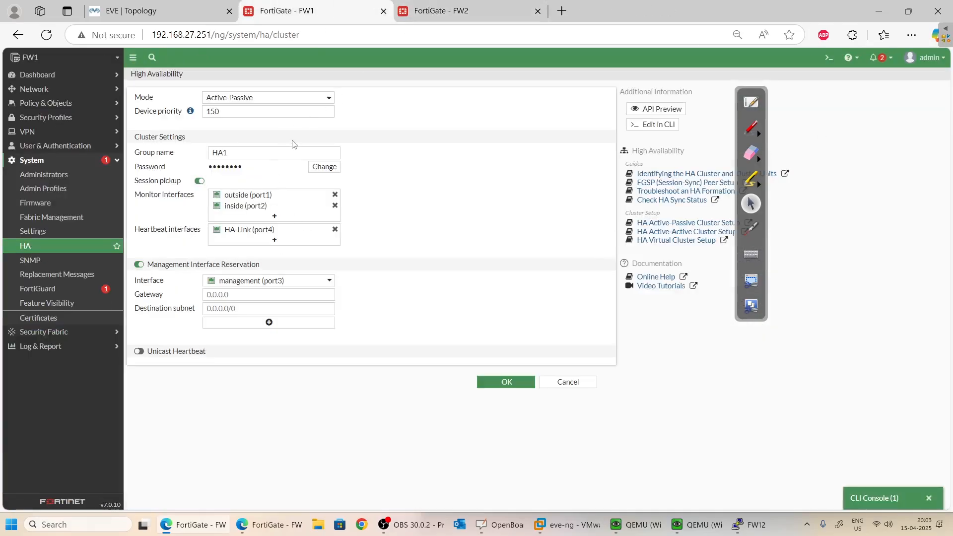
{"action": "key", "text": "ctrl+Tab"}
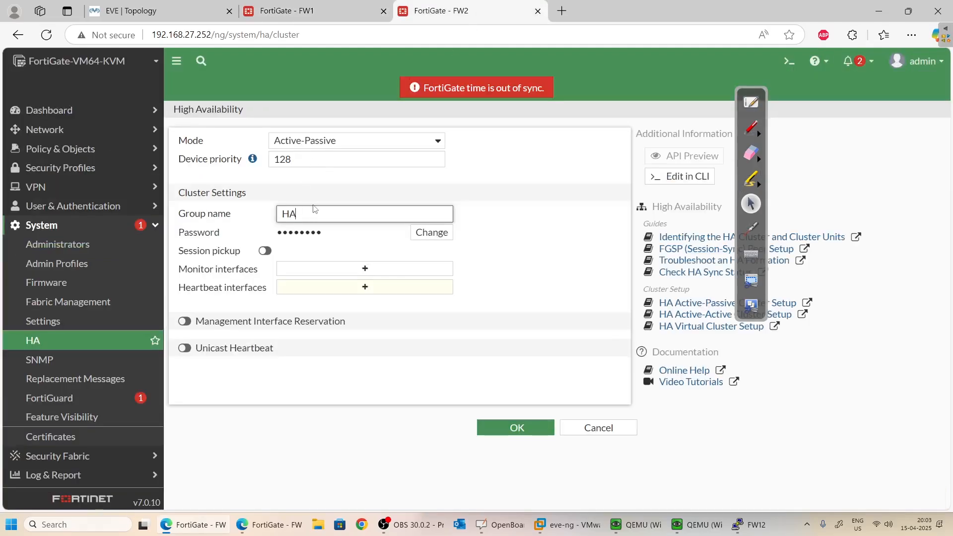
{"action": "type", "text": "1"}
Change FW2's cluster password by entering the HA group password.
{"action": "left_click", "coordinate": [430, 234]}
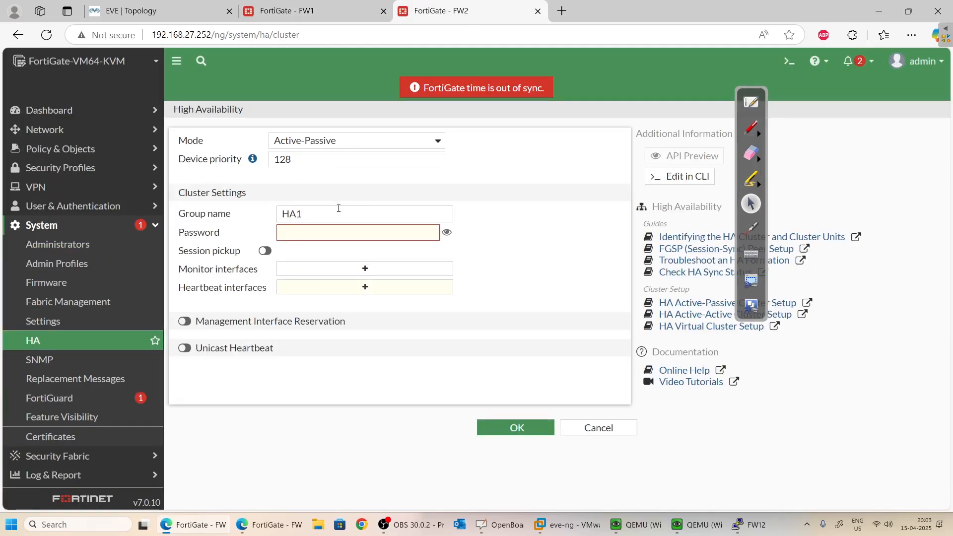
{"action": "left_click", "coordinate": [351, 231]}
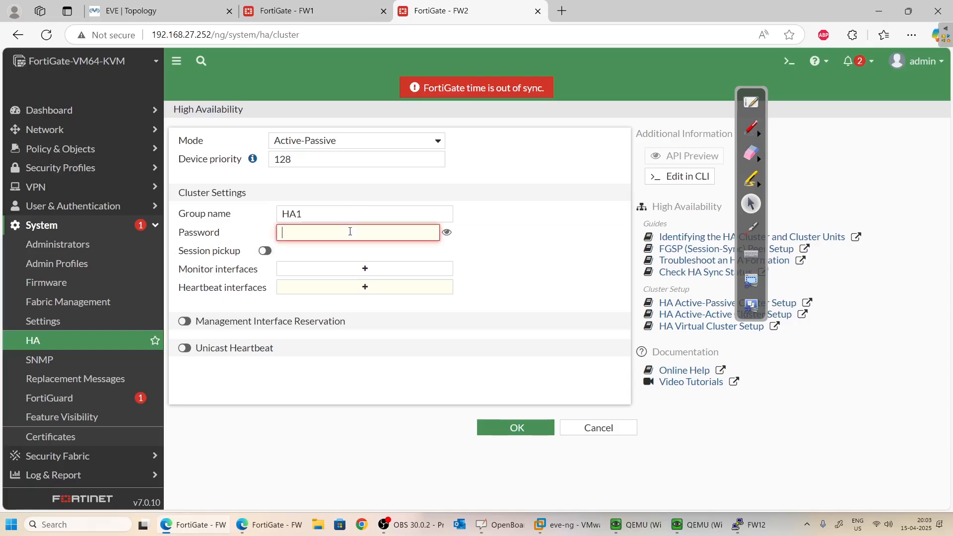
{"action": "type", "text": "••"}
{"action": "key", "text": "BackSpace"}
{"action": "type", "text": "••"}
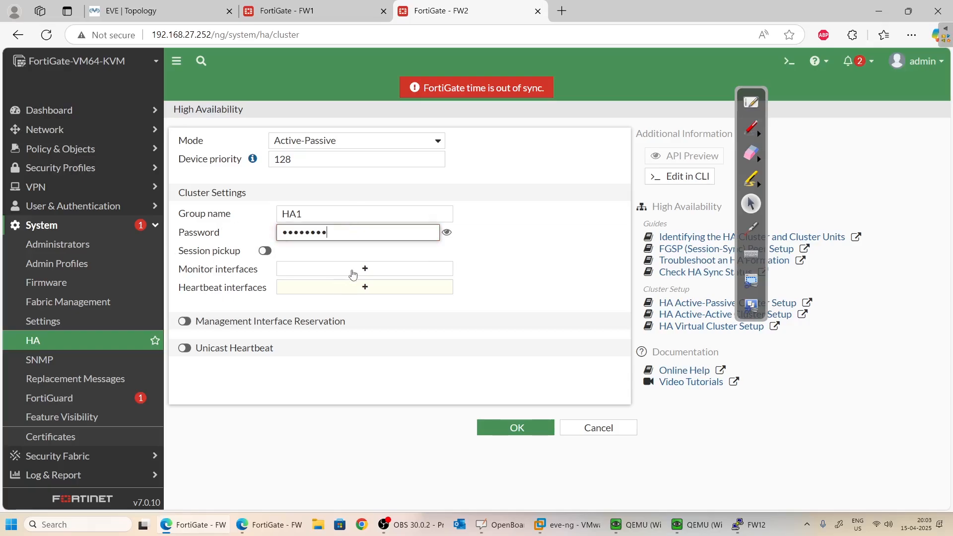
Add port1 and port2 as FW2's monitor interfaces and port4 as its heartbeat interface, consulting the lab topology for the port roles.
{"action": "left_click", "coordinate": [353, 271]}
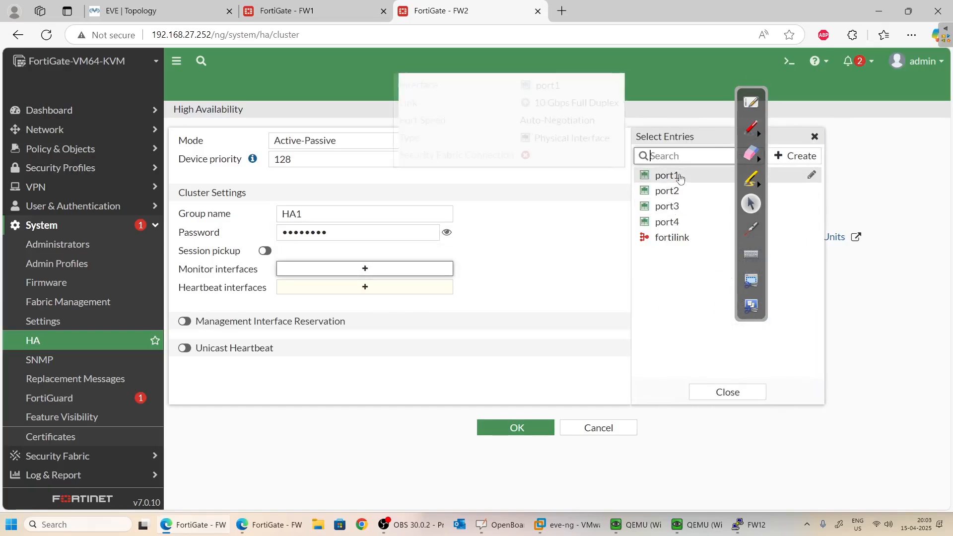
{"action": "left_click", "coordinate": [149, 10]}
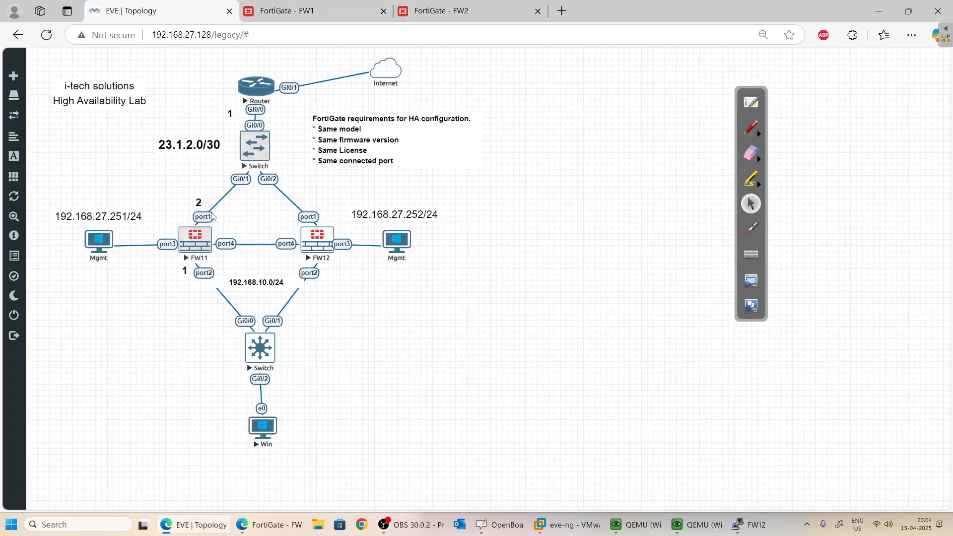
{"action": "left_click", "coordinate": [437, 10]}
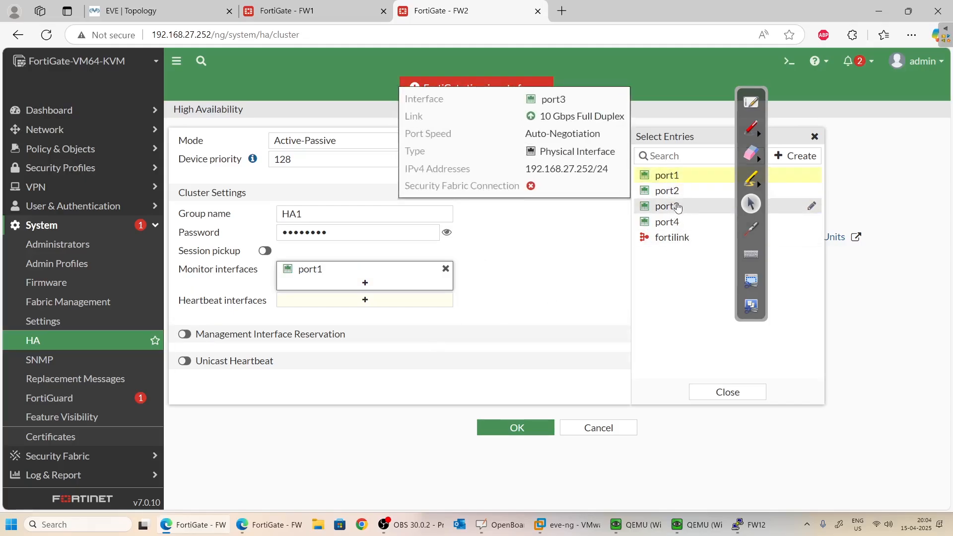
{"action": "left_click", "coordinate": [667, 191]}
{"action": "left_click", "coordinate": [356, 318]}
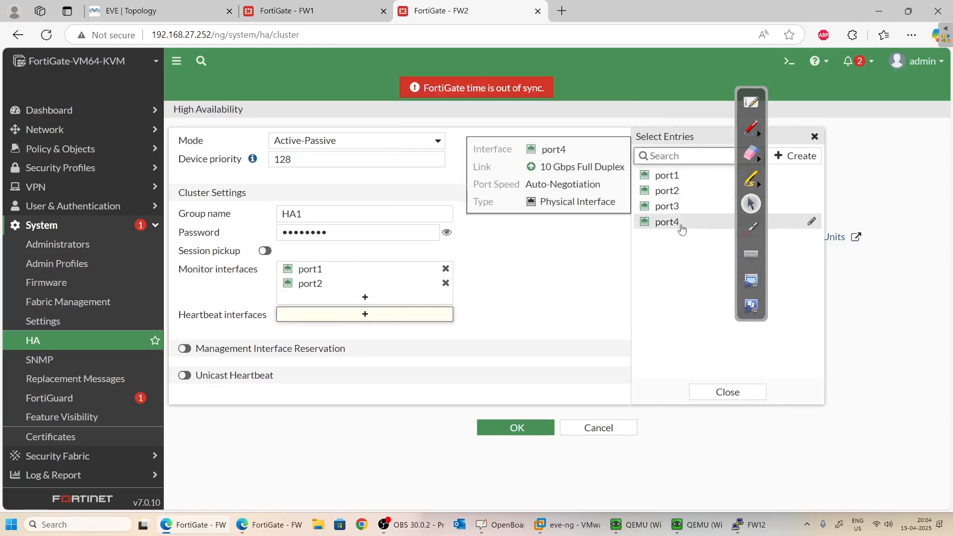
{"action": "left_click", "coordinate": [668, 223]}
Enable Management Interface Reservation on FW2 and select port3 as the reserved interface.
{"action": "left_click", "coordinate": [281, 366]}
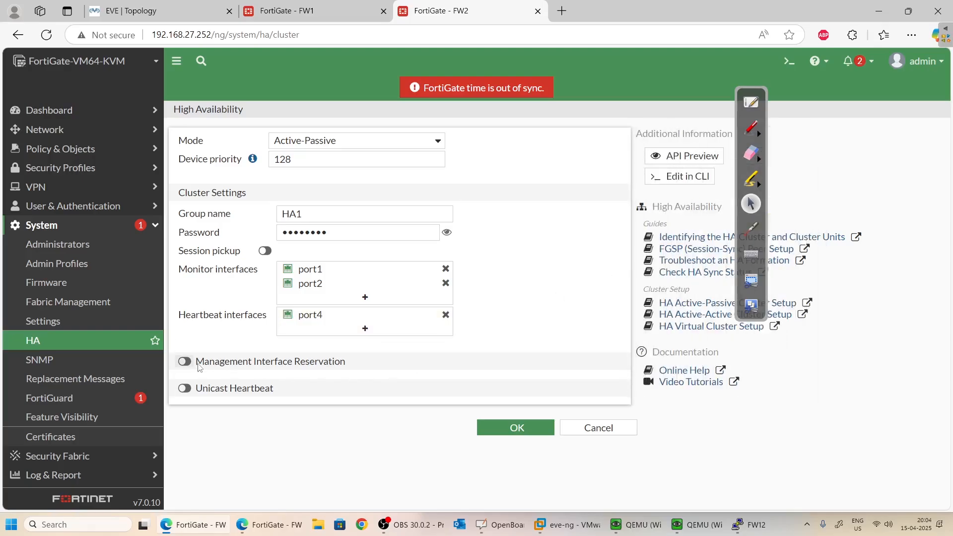
{"action": "left_click", "coordinate": [313, 385]}
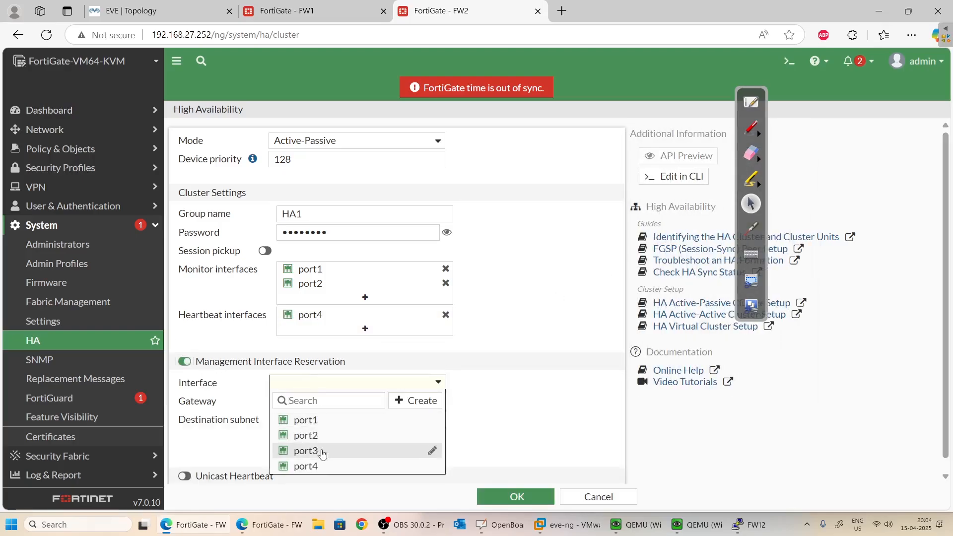
{"action": "left_click", "coordinate": [319, 450]}
Compare FW2's HA settings with FW1's configuration and the topology, and apply FW2's HA configuration.
{"action": "left_click", "coordinate": [336, 6]}
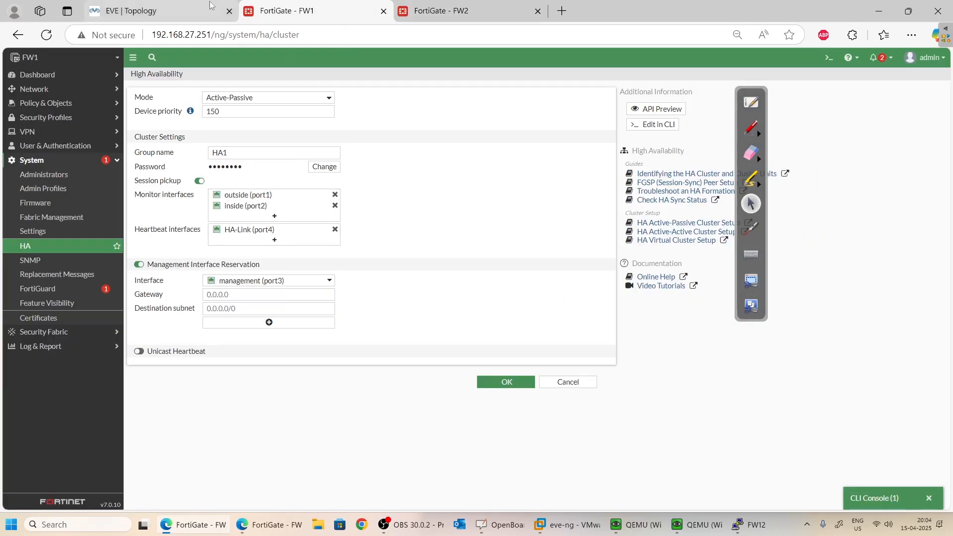
{"action": "left_click", "coordinate": [149, 11]}
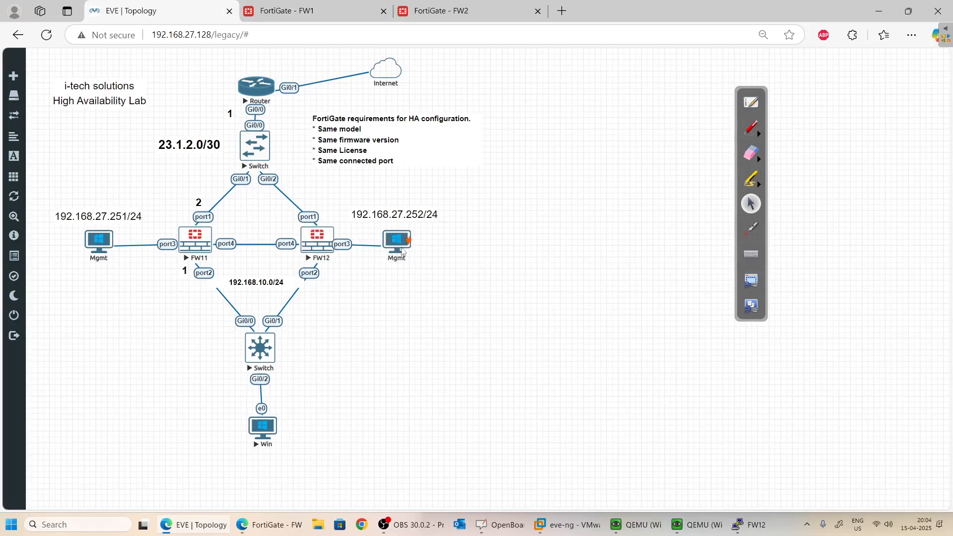
{"action": "left_click", "coordinate": [427, 11]}
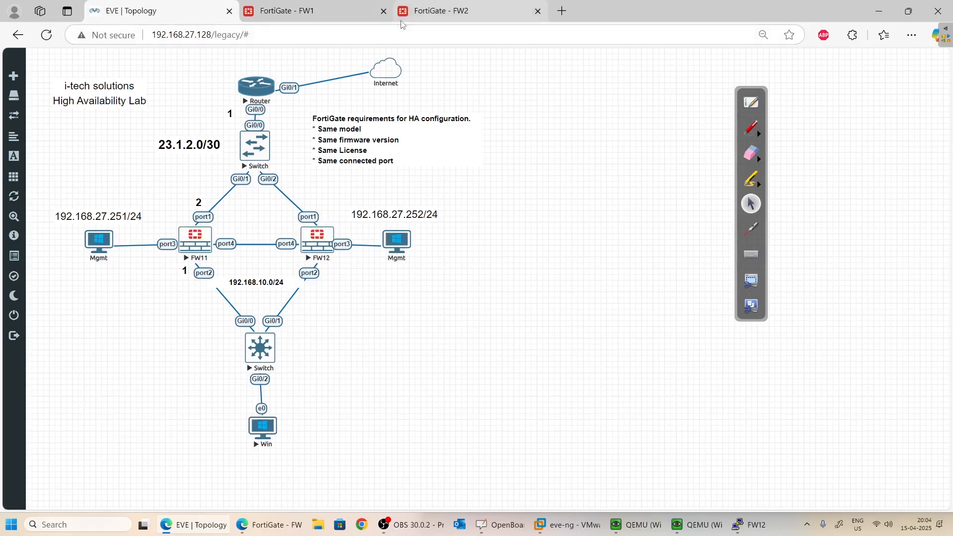
{"action": "scroll", "coordinate": [348, 347], "scroll_direction": "down", "scroll_amount": 1}
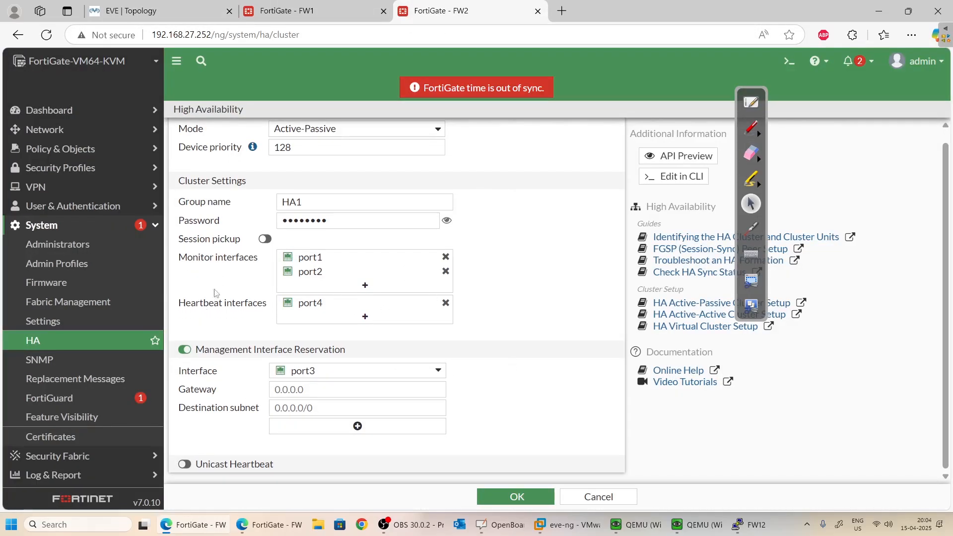
{"action": "scroll", "coordinate": [304, 264], "scroll_direction": "up", "scroll_amount": 1}
{"action": "left_click", "coordinate": [519, 498]}
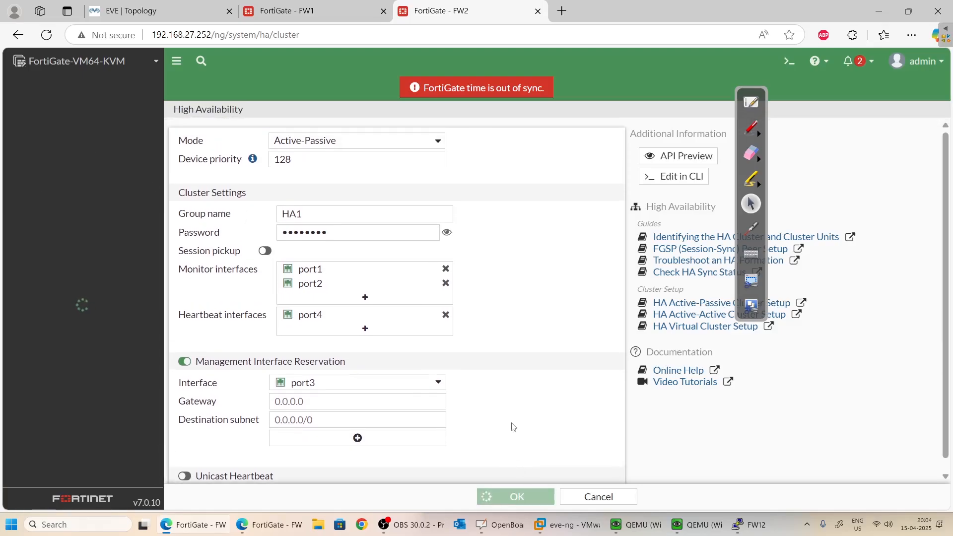
Leave FW1's HA configuration without changes, examine the cluster members' roles and FW2's synchronization details, and refresh the member list.
{"action": "left_click", "coordinate": [308, 10]}
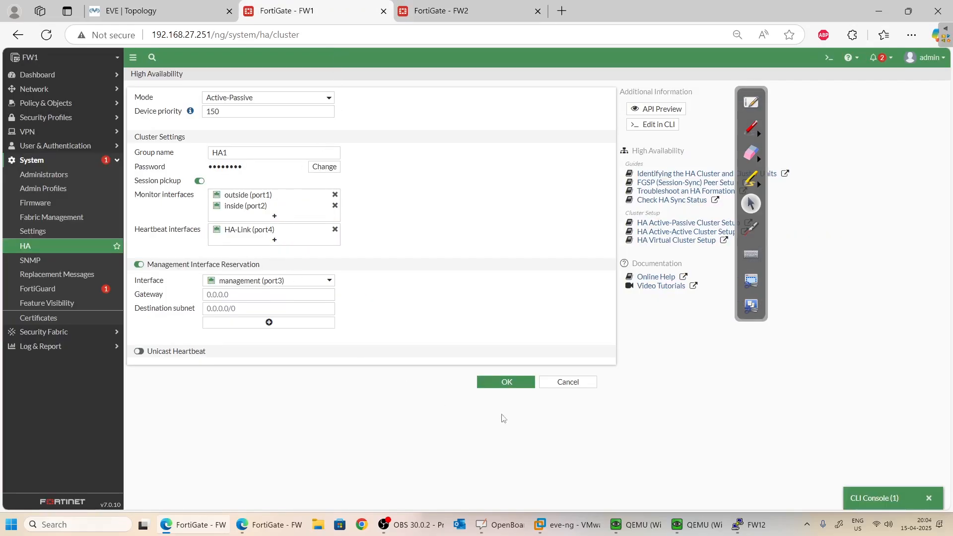
{"action": "left_click", "coordinate": [566, 382]}
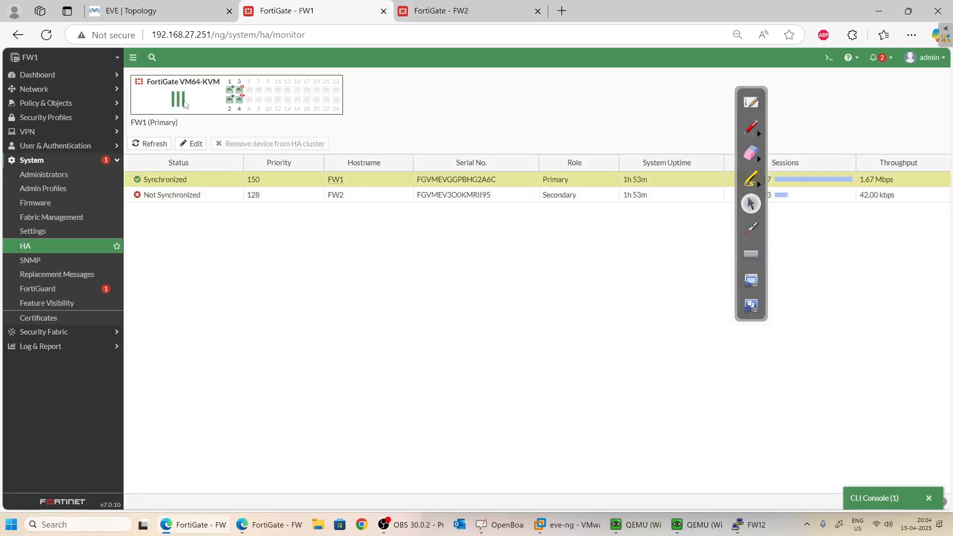
{"action": "left_click", "coordinate": [63, 244]}
{"action": "left_click_drag", "start_coordinate": [760, 98], "coordinate": [763, 283]}
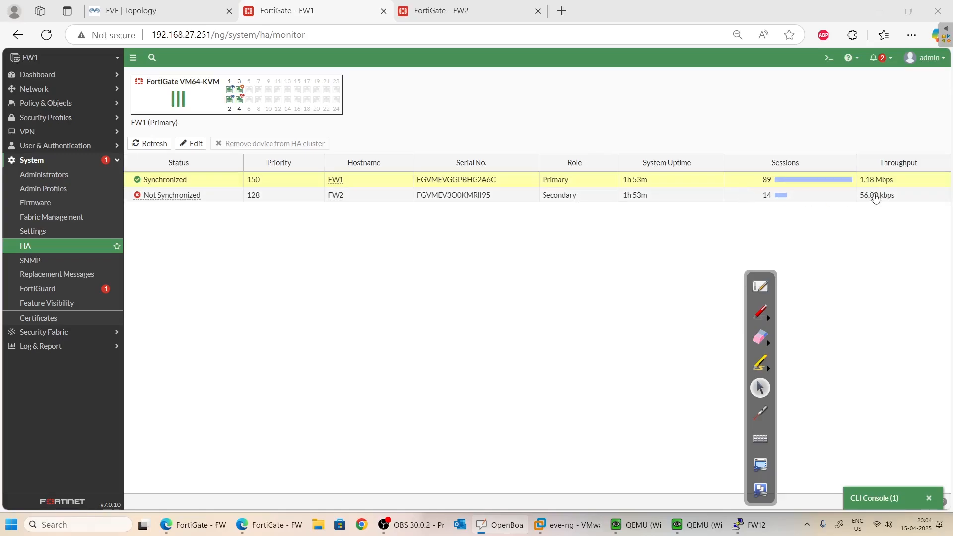
{"action": "left_click", "coordinate": [336, 258]}
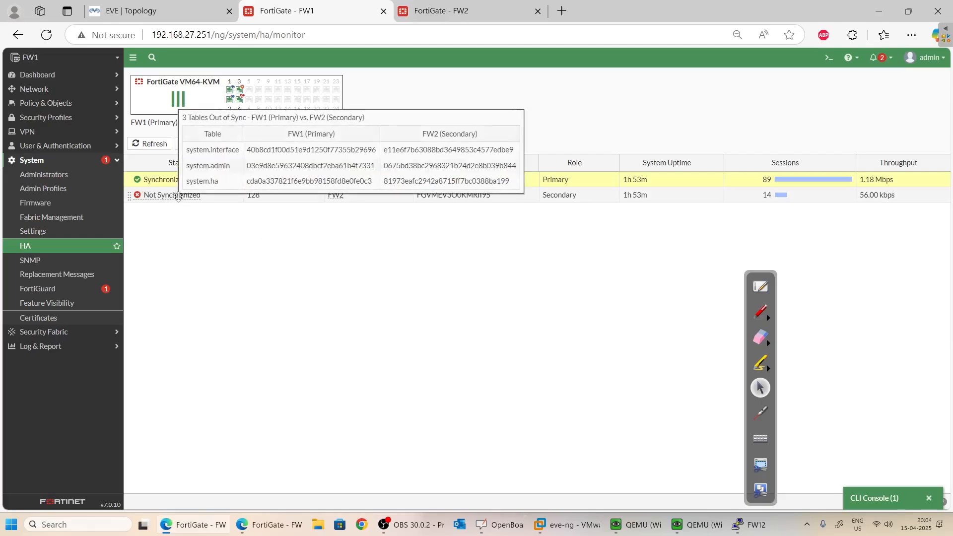
{"action": "left_click", "coordinate": [147, 146]}
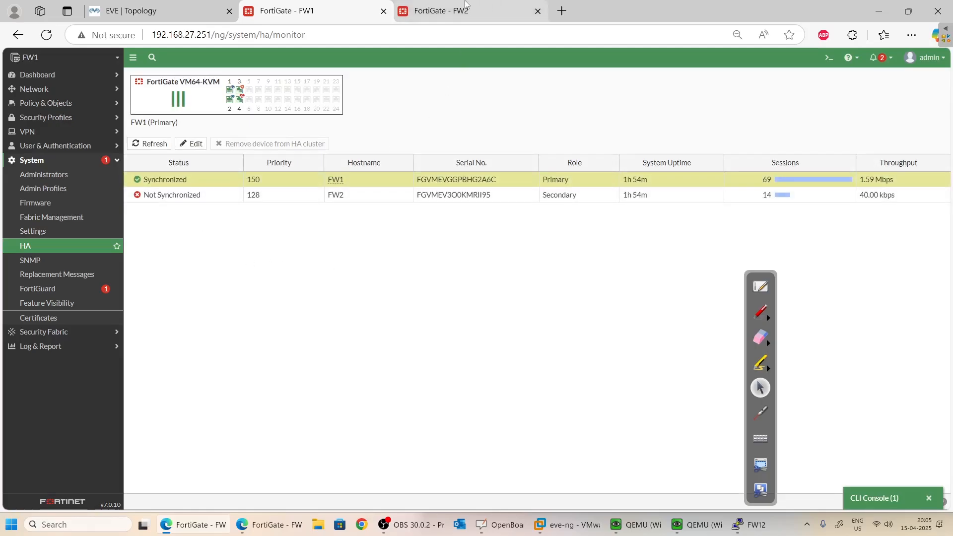
Refresh the HA member list on FW2 repeatedly to check its synchronization status with FW1.
{"action": "left_click", "coordinate": [441, 11]}
{"action": "left_click", "coordinate": [205, 204]}
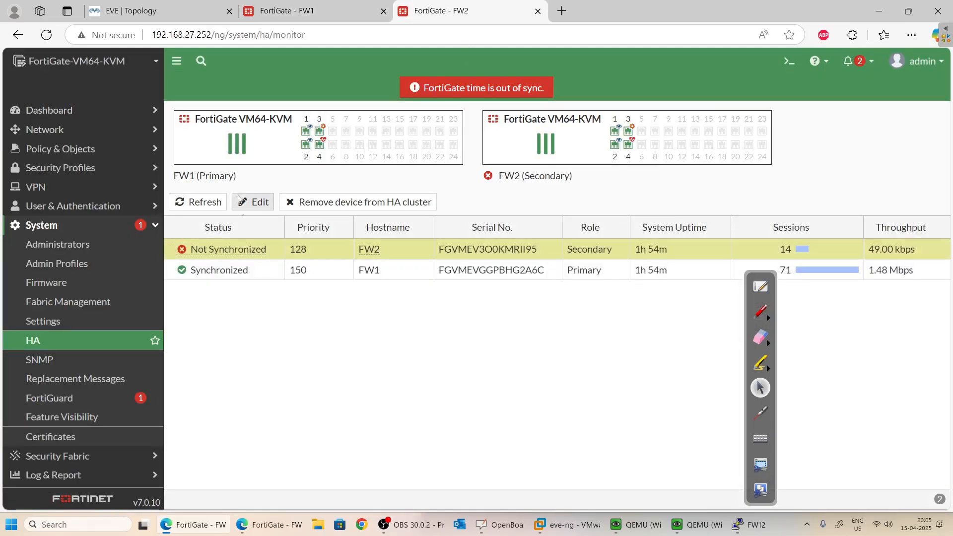
{"action": "left_click", "coordinate": [203, 202]}
{"action": "left_click", "coordinate": [201, 203]}
{"action": "left_click", "coordinate": [198, 202]}
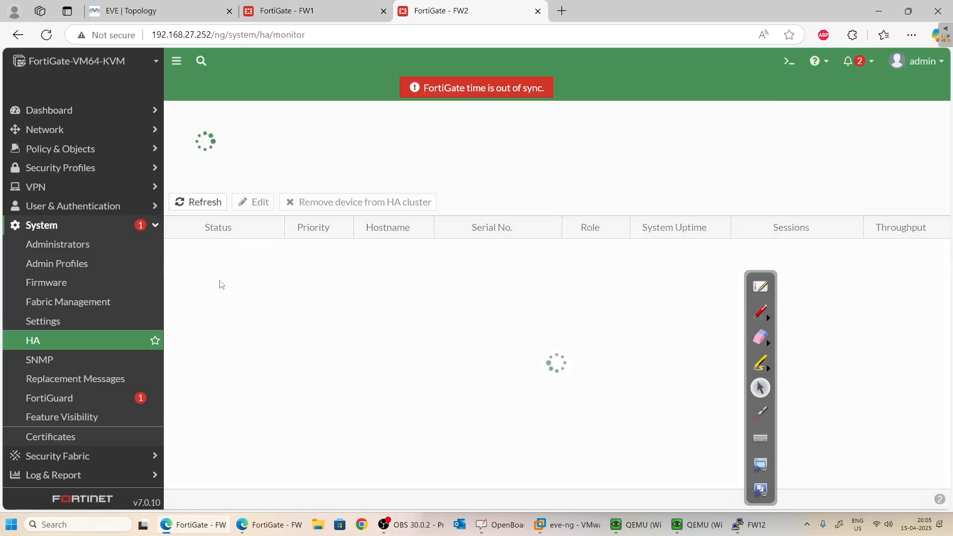
{"action": "left_click", "coordinate": [206, 204]}
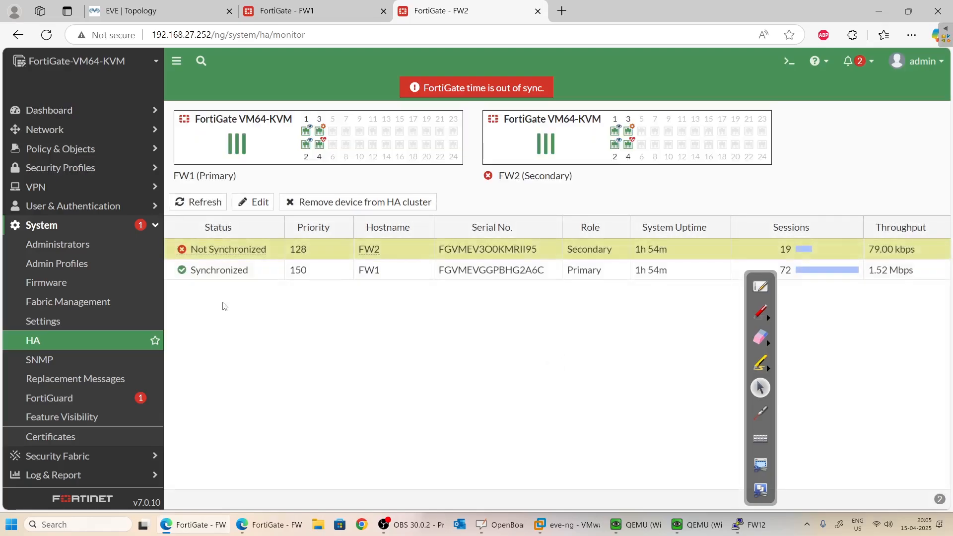
{"action": "left_click", "coordinate": [208, 202]}
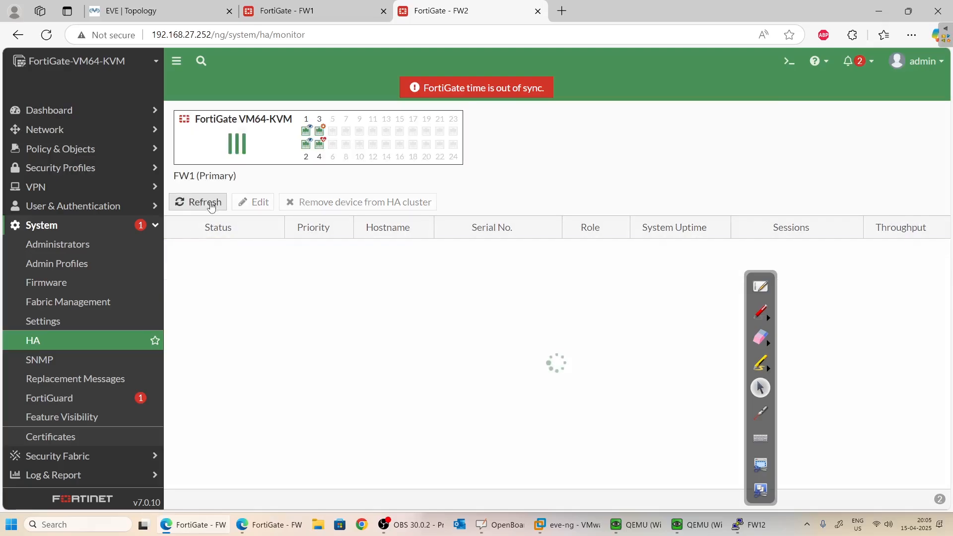
{"action": "left_click", "coordinate": [207, 200]}
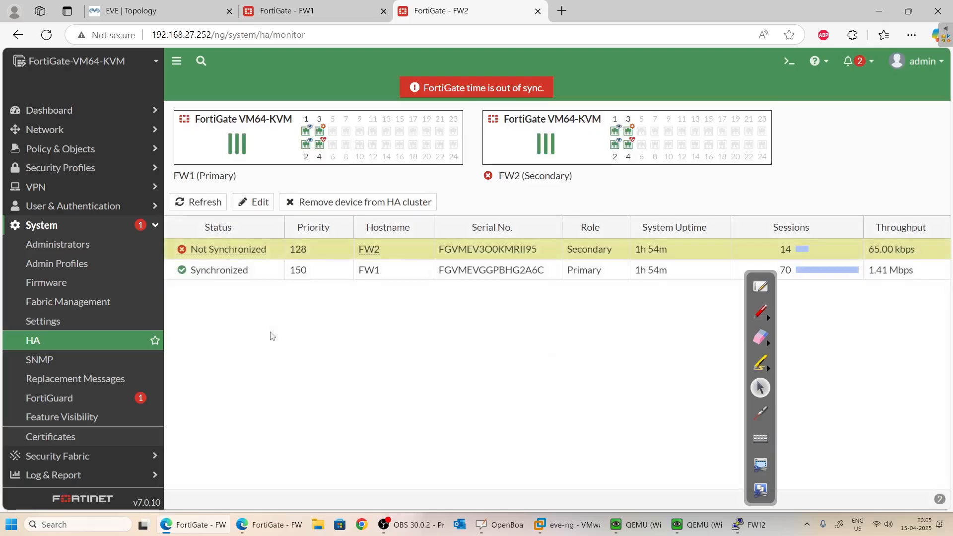
Refresh FW1's HA member list until the synchronization completes, and check the status and priority of both members.
{"action": "left_click", "coordinate": [288, 11]}
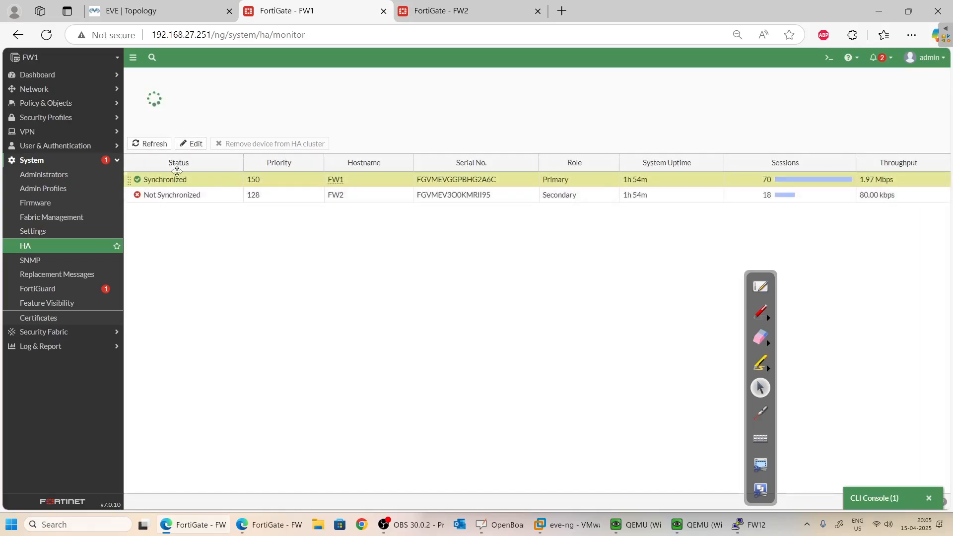
{"action": "left_click", "coordinate": [149, 143]}
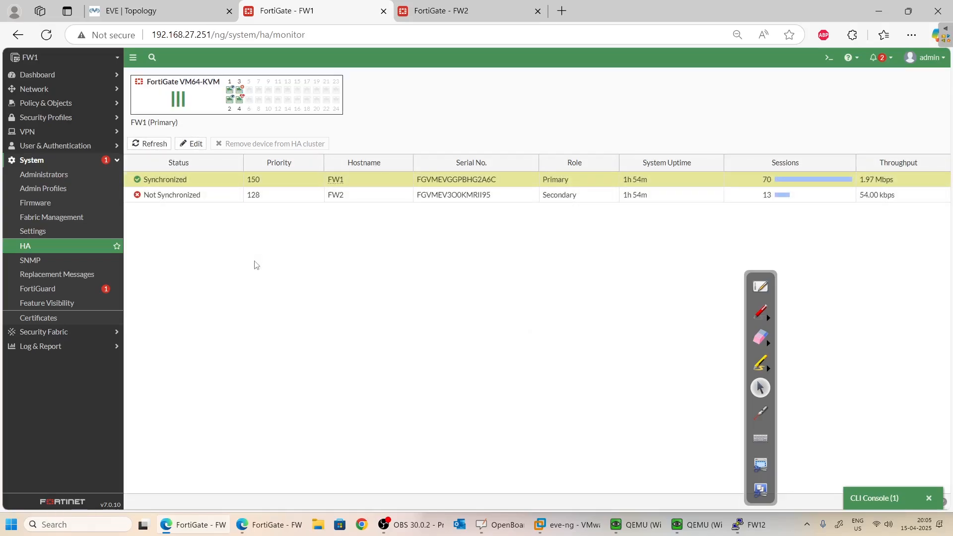
{"action": "left_click", "coordinate": [149, 144]}
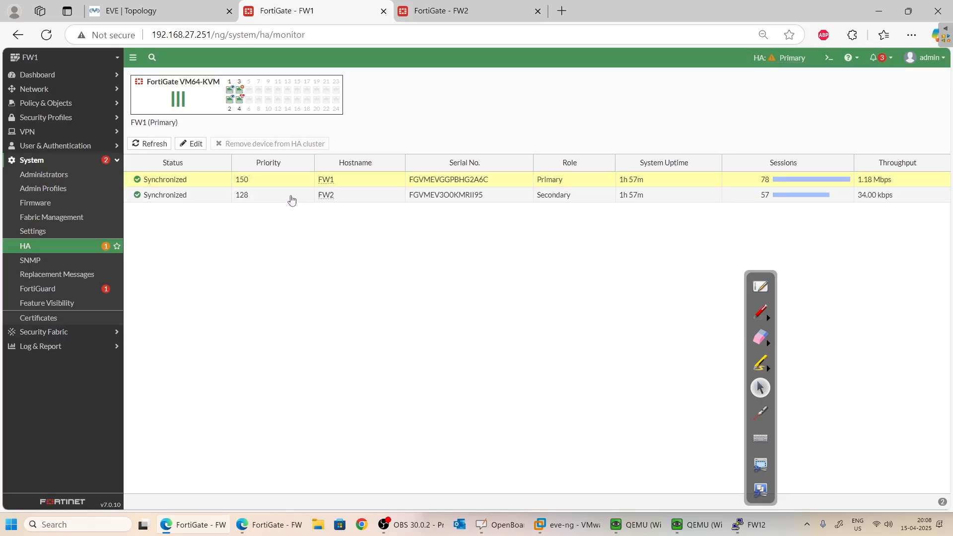
{"action": "left_click", "coordinate": [292, 199]}
{"action": "left_click", "coordinate": [289, 180]}
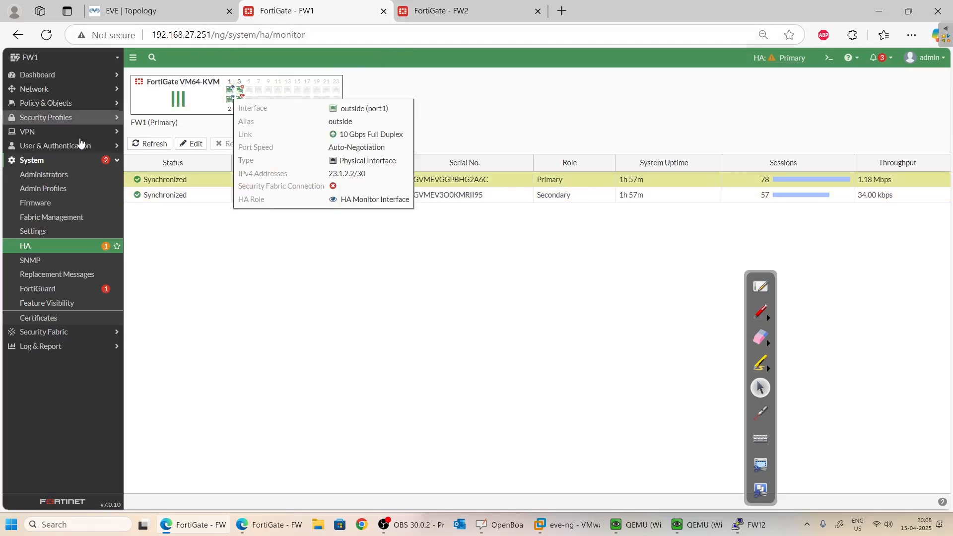
Review FW1's network interfaces and firewall policies as the reference for the configuration synchronized to FW2.
{"action": "left_click", "coordinate": [54, 61]}
{"action": "left_click", "coordinate": [192, 228]}
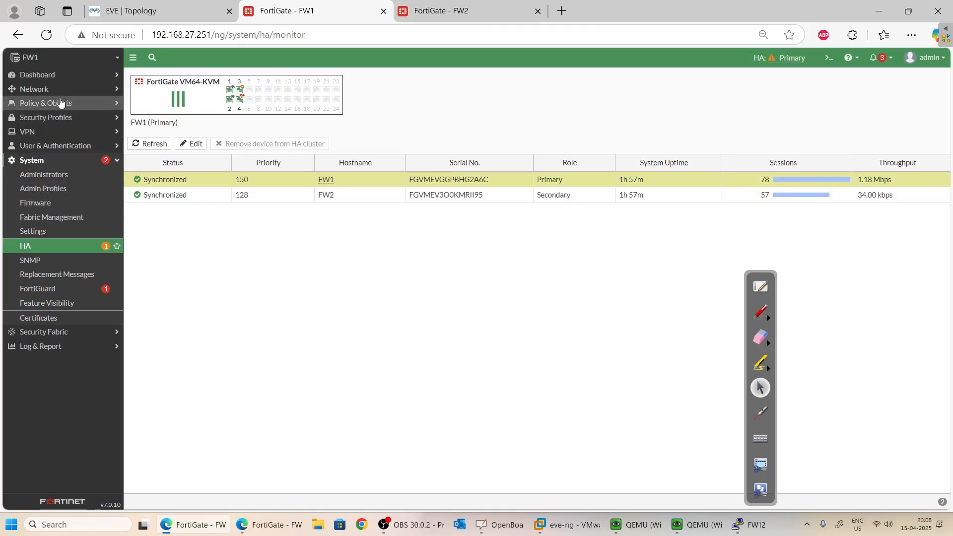
{"action": "left_click", "coordinate": [51, 92]}
{"action": "left_click", "coordinate": [45, 103]}
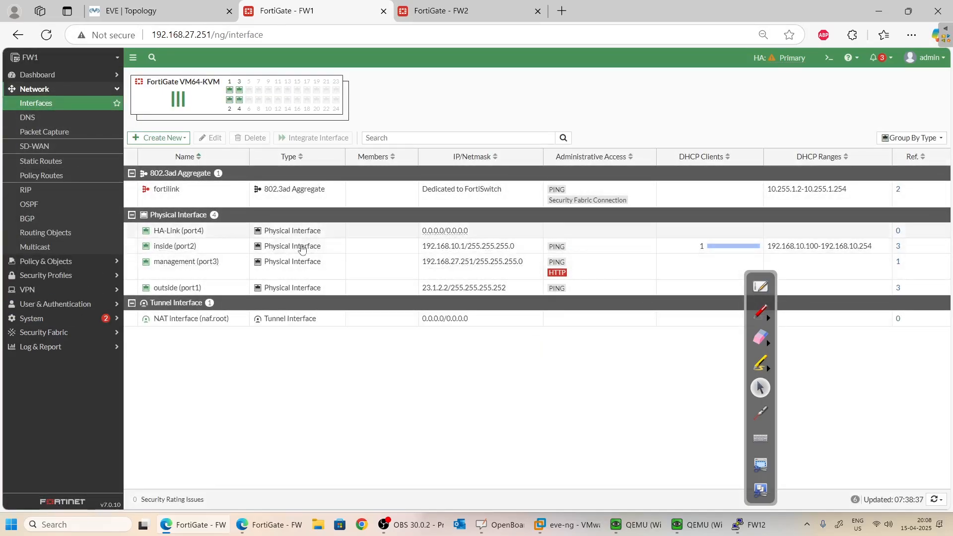
{"action": "left_click", "coordinate": [47, 261]}
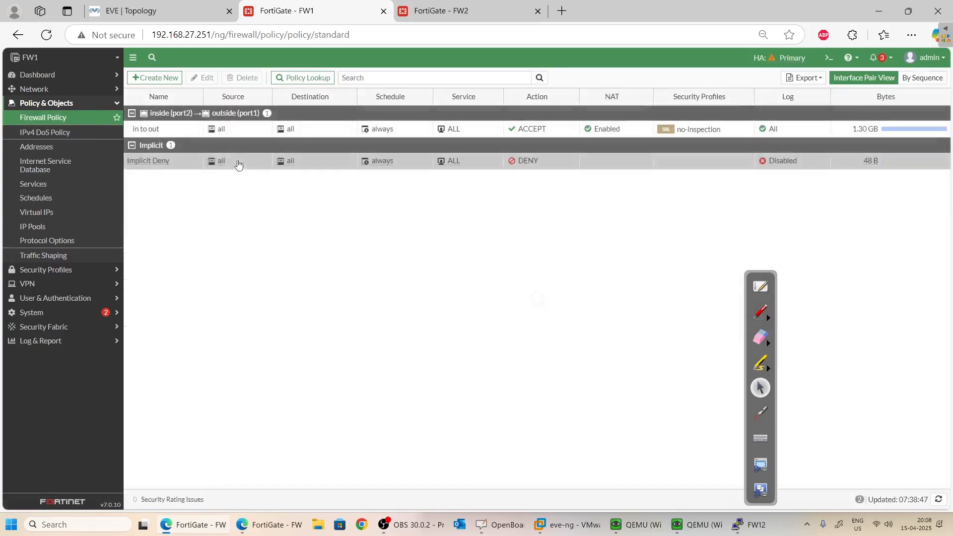
Review FW1's static routes, and refresh the HA member list on FW2 to check its synchronization status.
{"action": "left_click", "coordinate": [42, 89]}
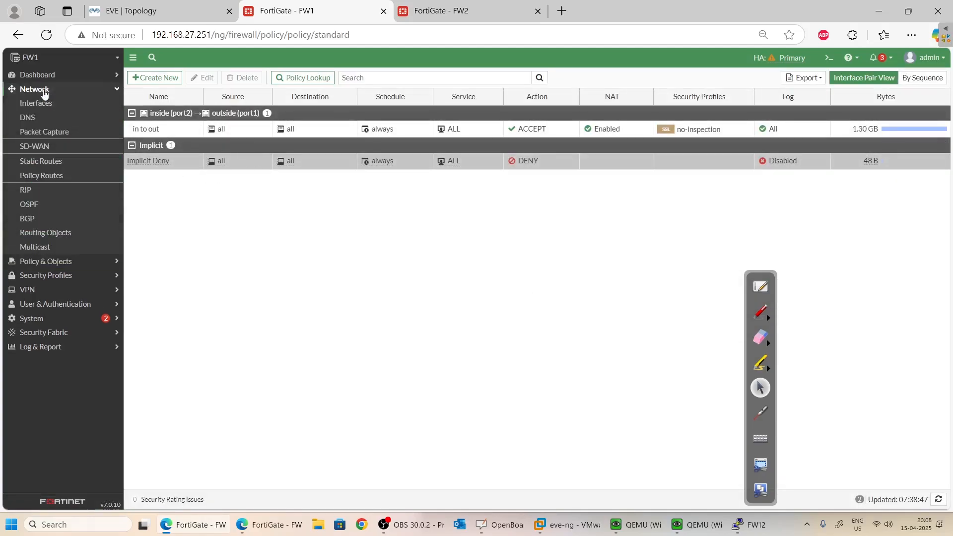
{"action": "left_click", "coordinate": [43, 162]}
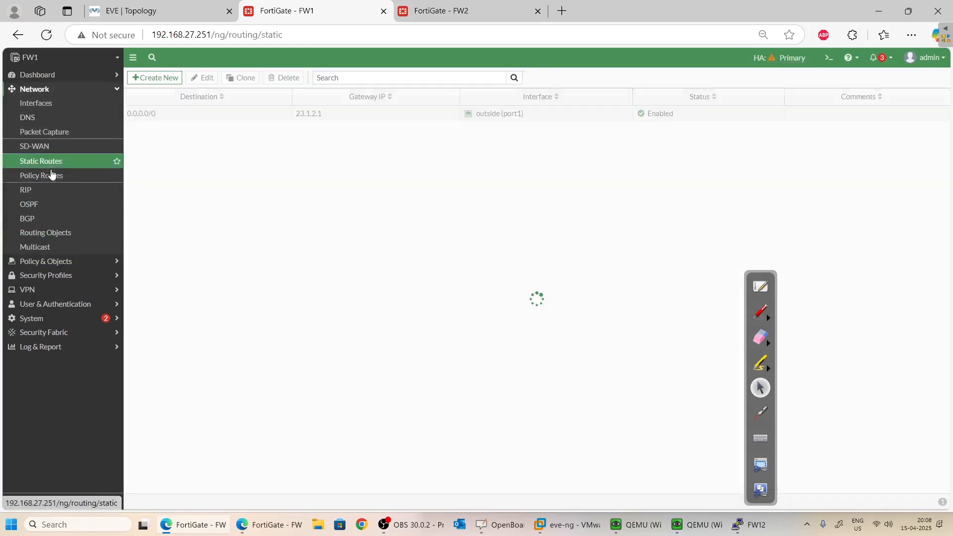
{"action": "left_click", "coordinate": [440, 15]}
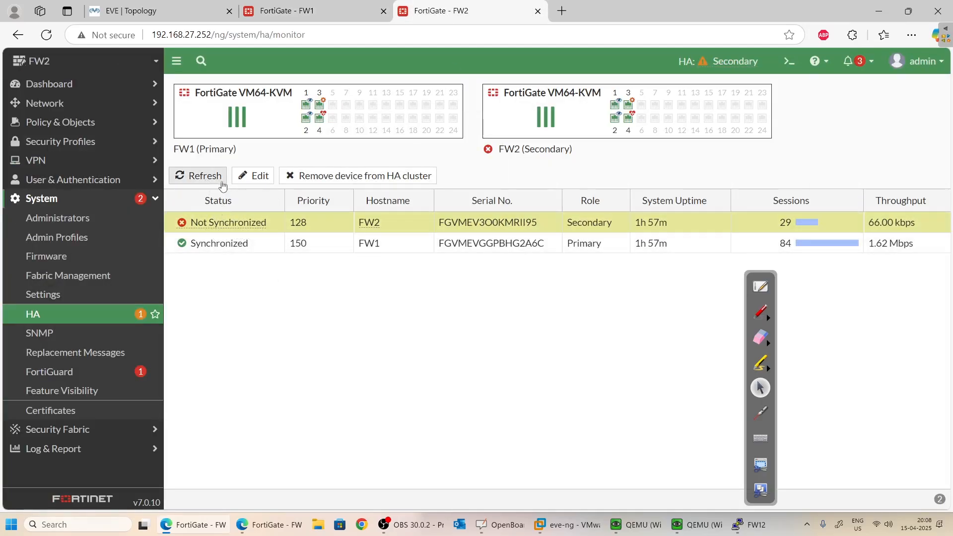
{"action": "left_click", "coordinate": [219, 179]}
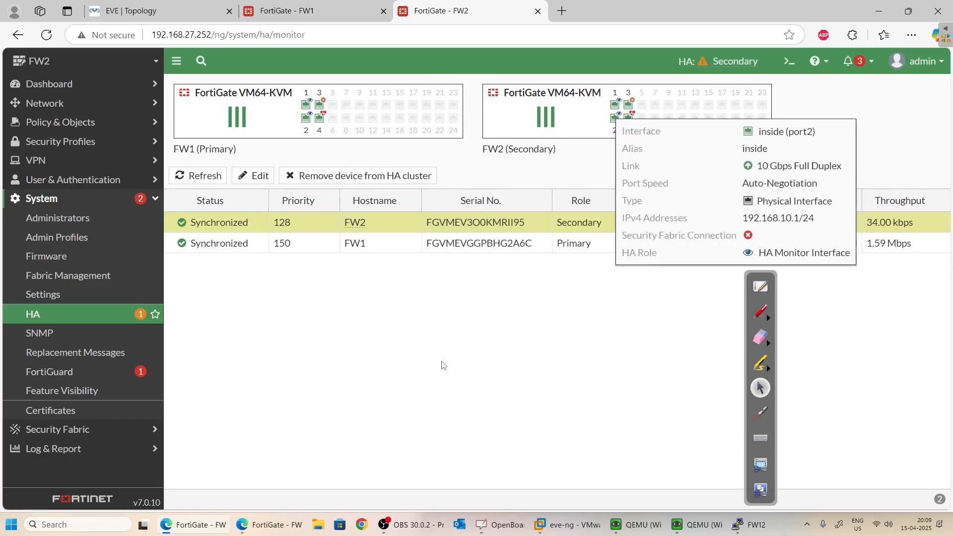
Review FW2's network interfaces, inside-to-outside firewall policy and static routes for comparison with FW1.
{"action": "left_click", "coordinate": [84, 100]}
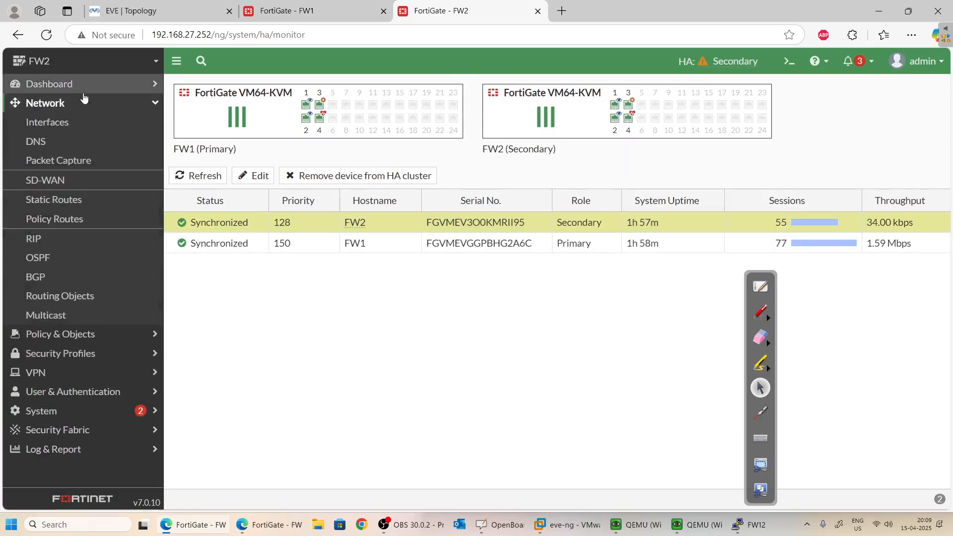
{"action": "left_click", "coordinate": [77, 125]}
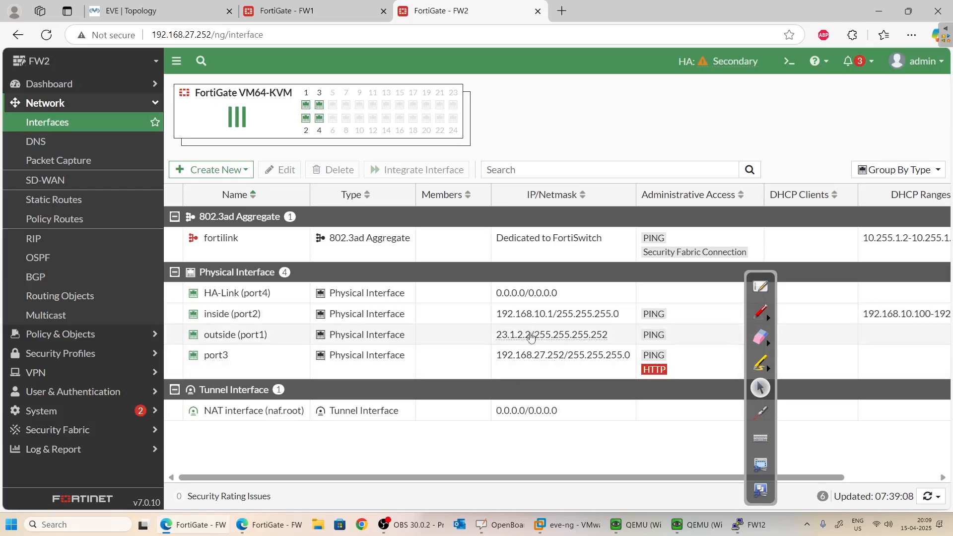
{"action": "left_click", "coordinate": [149, 334]}
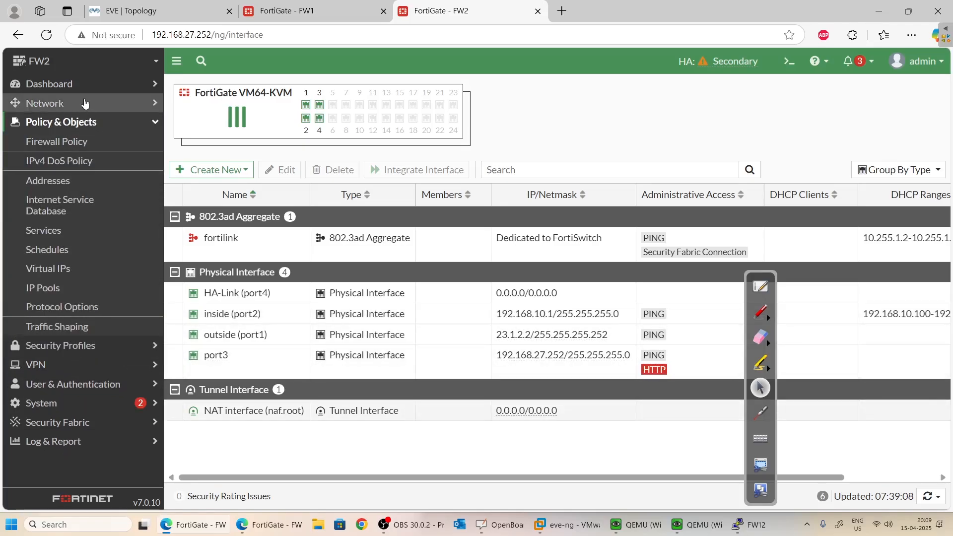
{"action": "left_click", "coordinate": [67, 142]}
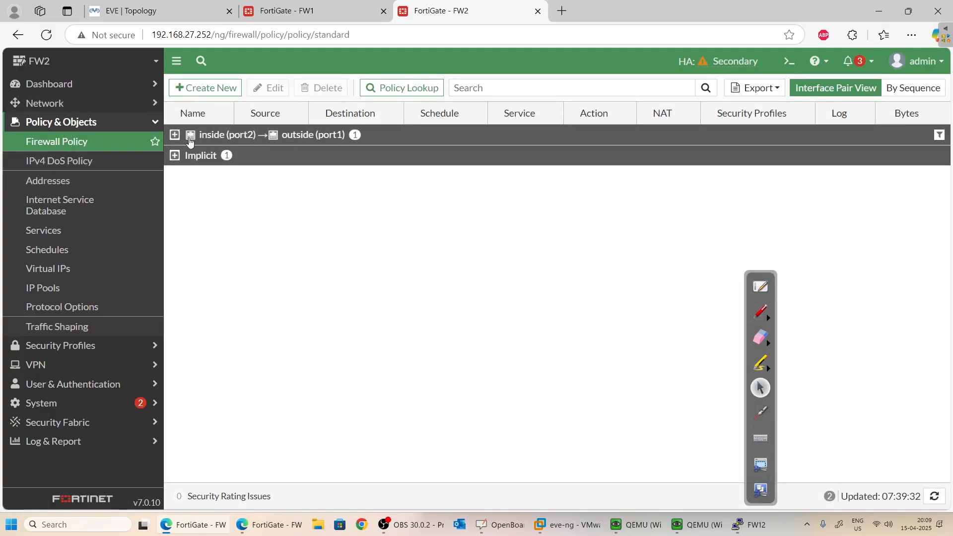
{"action": "left_click", "coordinate": [175, 135]}
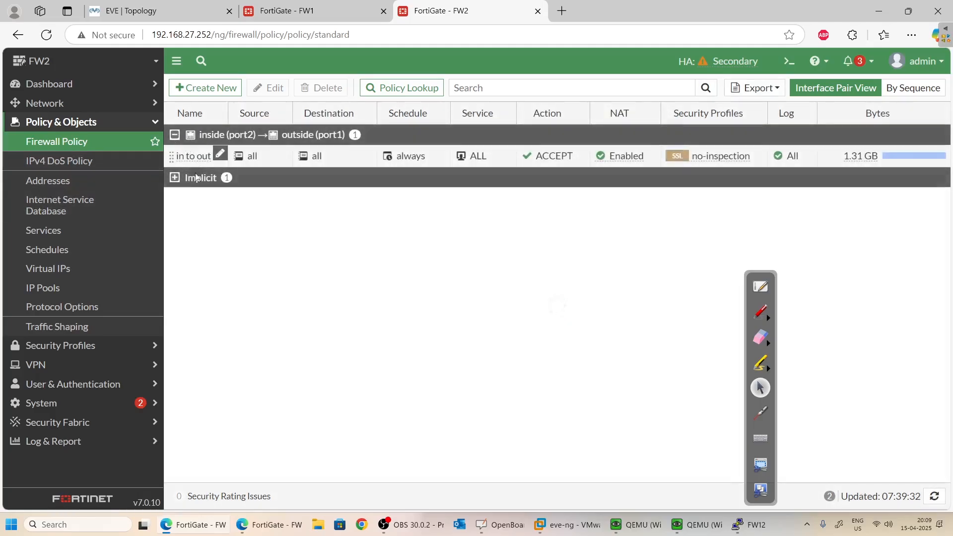
{"action": "left_click", "coordinate": [46, 104]}
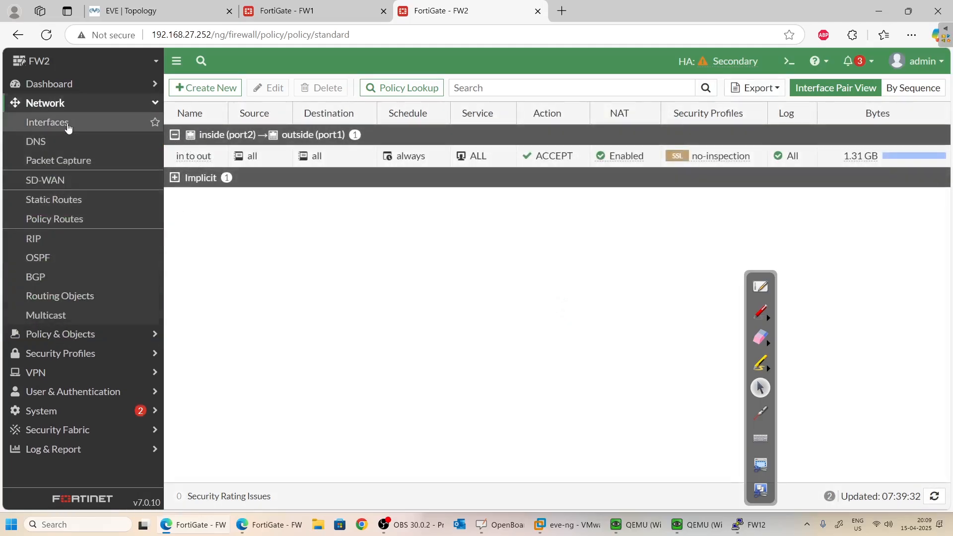
{"action": "left_click", "coordinate": [60, 201]}
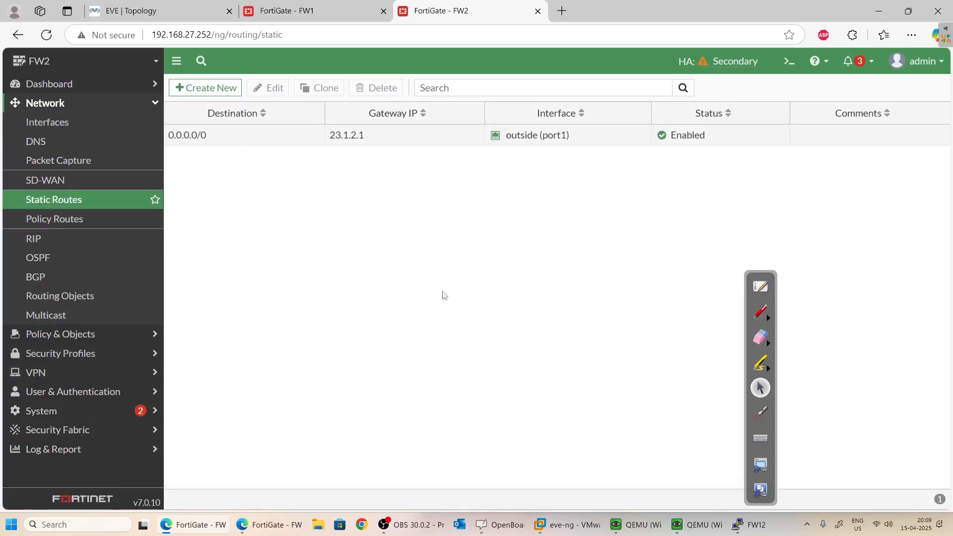
Start a new firewall policy on FW1 named dns, with incoming interface inside (port2) and outgoing interface outside (port1).
{"action": "left_click", "coordinate": [278, 12]}
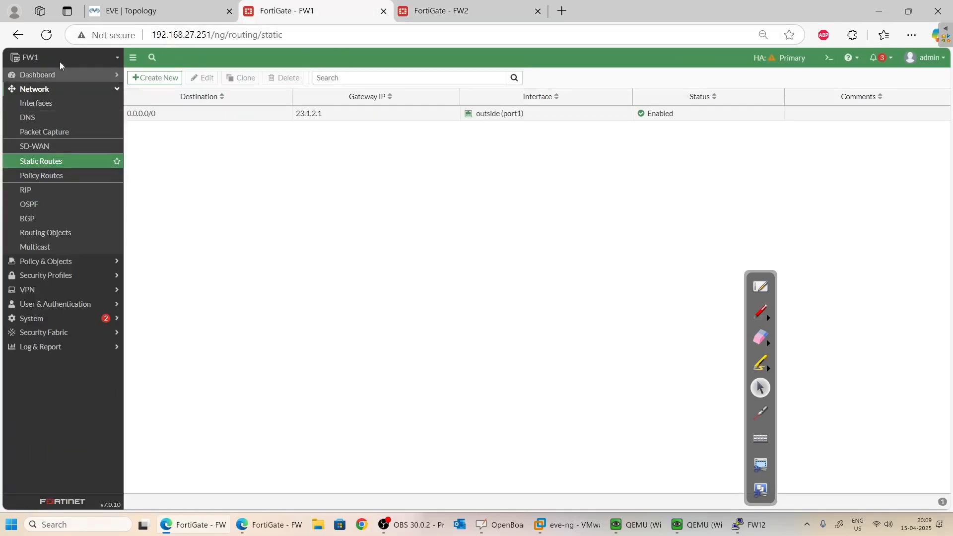
{"action": "left_click", "coordinate": [45, 262]}
{"action": "left_click", "coordinate": [42, 119]}
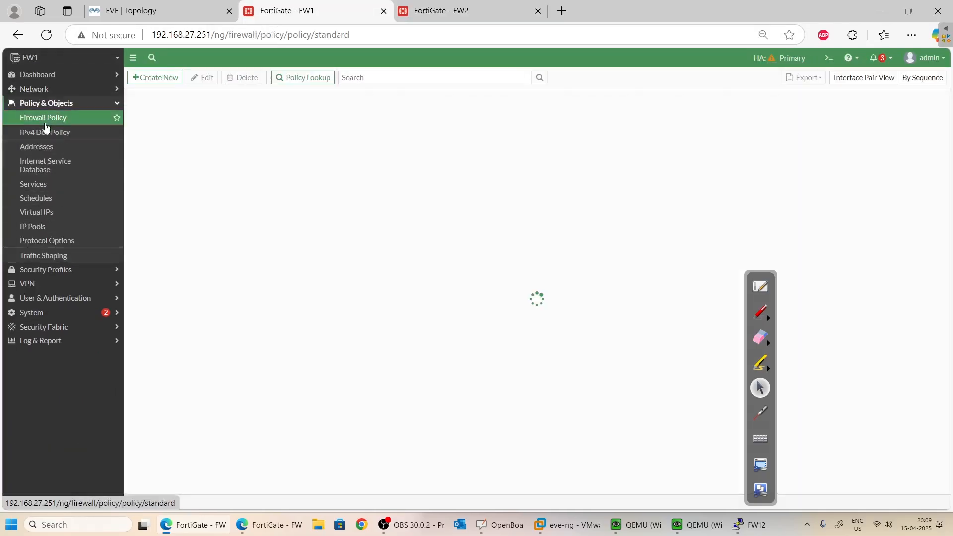
{"action": "left_click", "coordinate": [167, 84]}
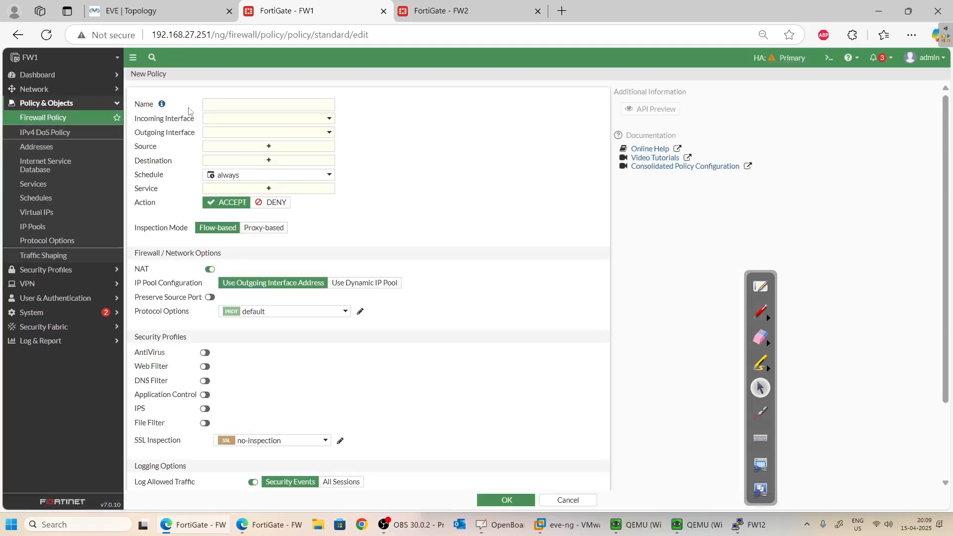
{"action": "left_click", "coordinate": [230, 109]}
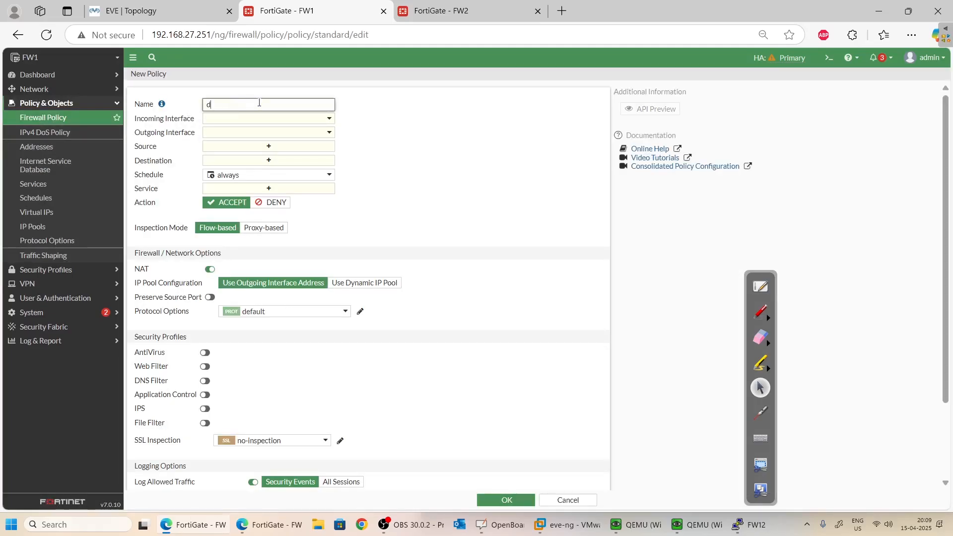
{"action": "left_click", "coordinate": [432, 178]}
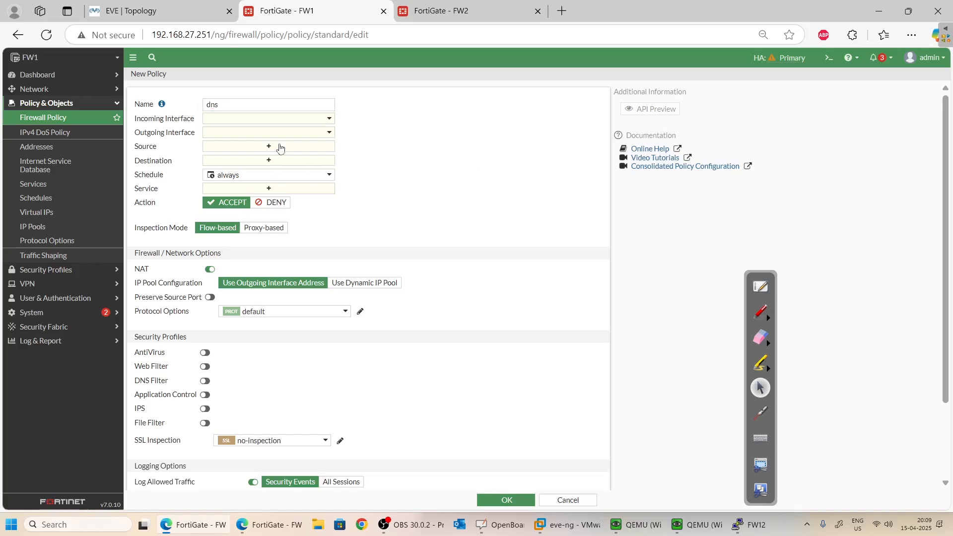
{"action": "left_click", "coordinate": [295, 122]}
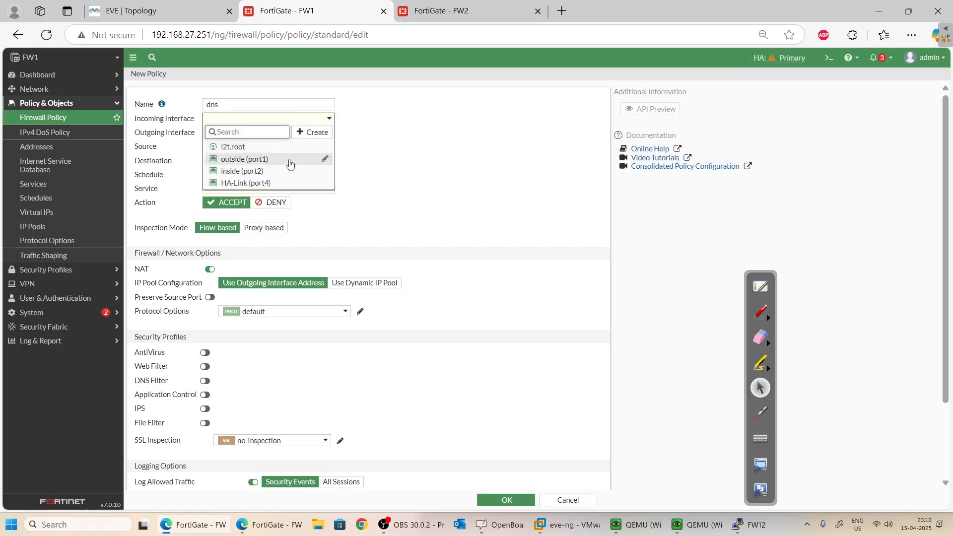
{"action": "left_click", "coordinate": [248, 171]}
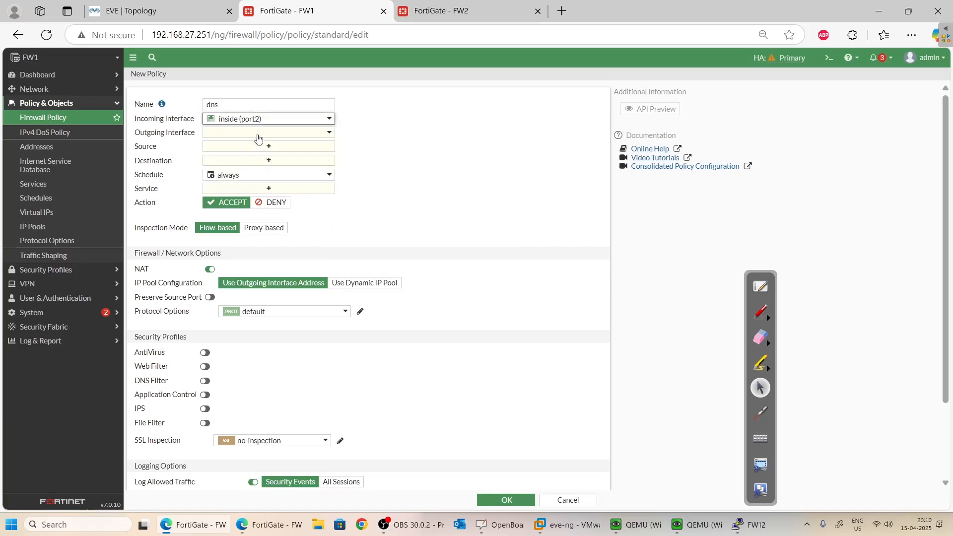
{"action": "left_click", "coordinate": [258, 135]}
{"action": "left_click", "coordinate": [252, 174]}
Set the dns policy's source and destination to all and its service to DNS.
{"action": "left_click", "coordinate": [268, 146]}
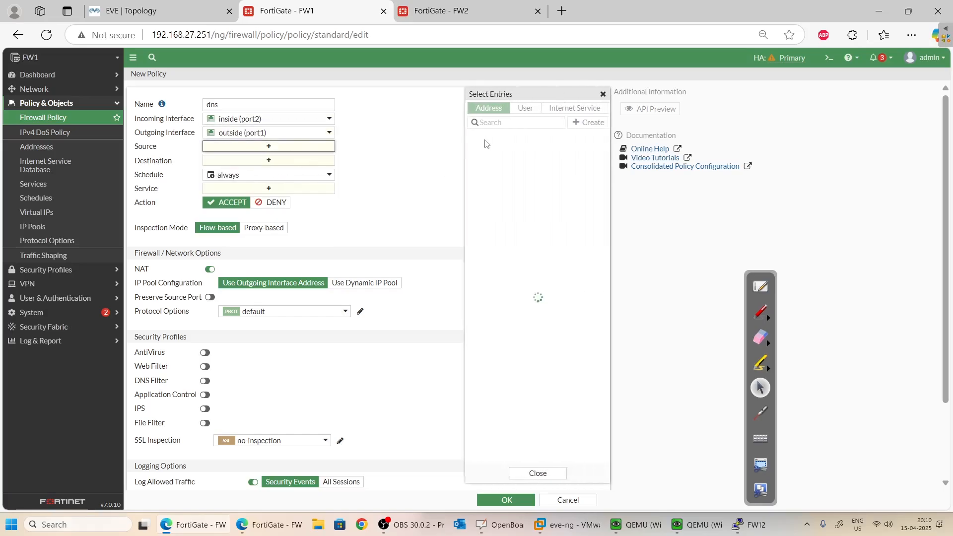
{"action": "left_click", "coordinate": [520, 149]}
{"action": "left_click", "coordinate": [268, 169]}
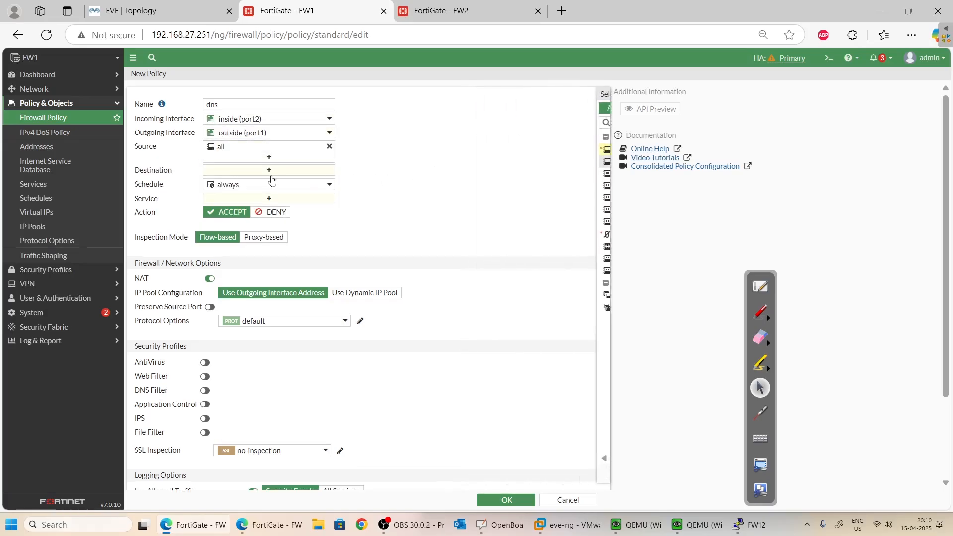
{"action": "left_click", "coordinate": [497, 149]}
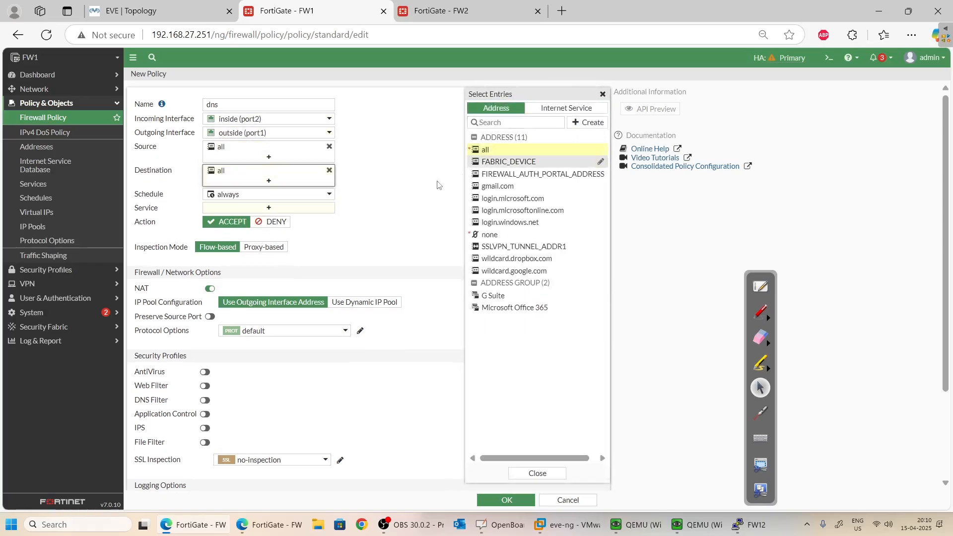
{"action": "left_click", "coordinate": [271, 207]}
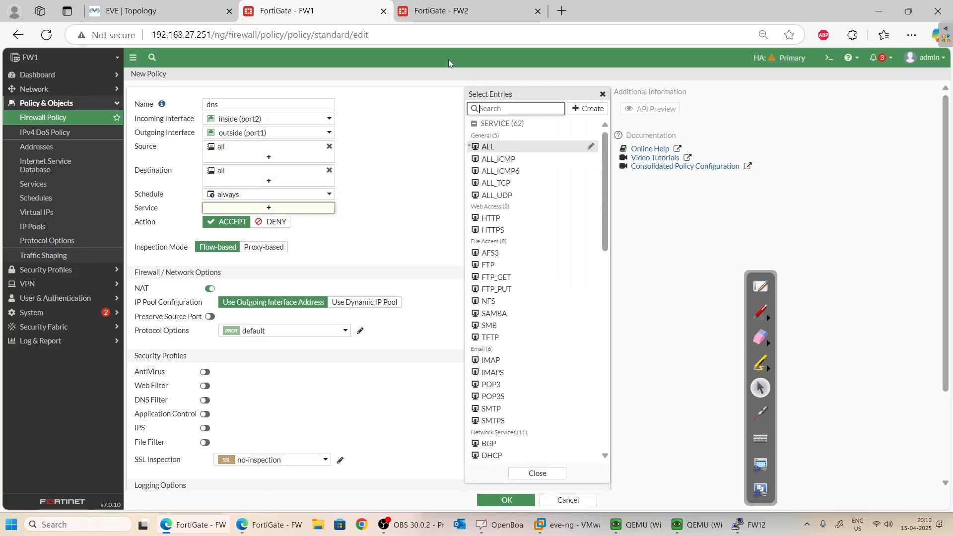
{"action": "type", "text": "dns"}
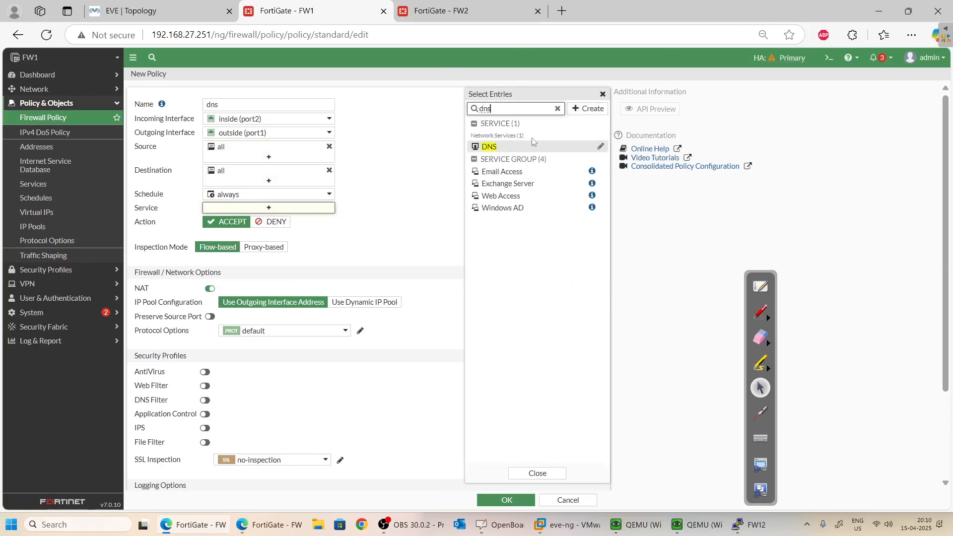
{"action": "left_click", "coordinate": [489, 147]}
{"action": "left_click", "coordinate": [179, 253]}
Save the dns policy with logging of all sessions, and move it above the in to out policy.
{"action": "scroll", "coordinate": [178, 253], "scroll_direction": "down", "scroll_amount": 2}
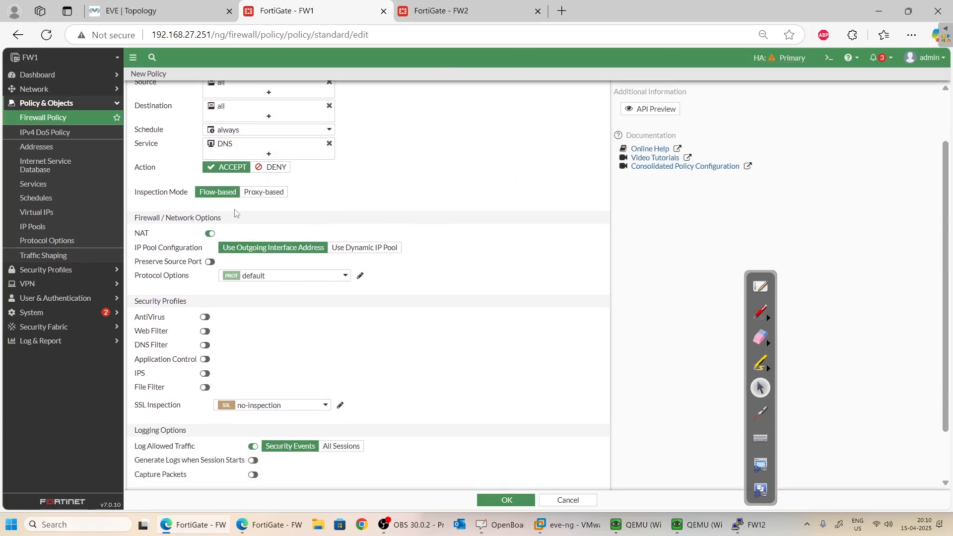
{"action": "scroll", "coordinate": [199, 238], "scroll_direction": "down", "scroll_amount": 2}
{"action": "left_click", "coordinate": [341, 385]}
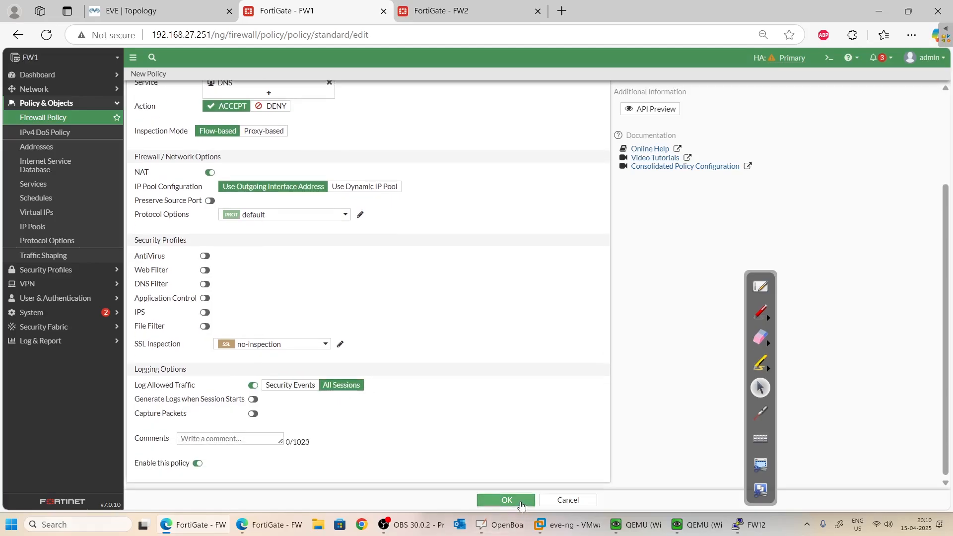
{"action": "left_click", "coordinate": [507, 500]}
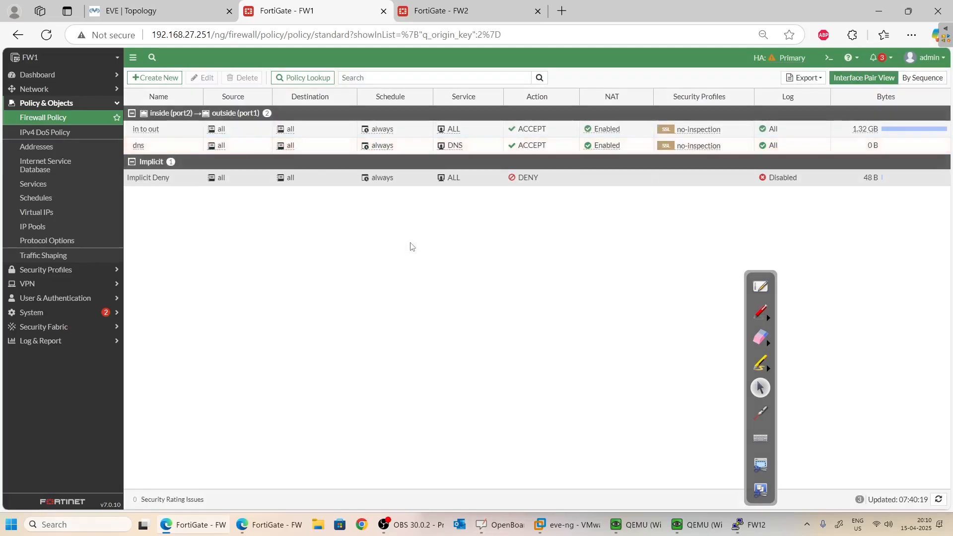
{"action": "left_click_drag", "start_coordinate": [149, 139], "coordinate": [149, 124]}
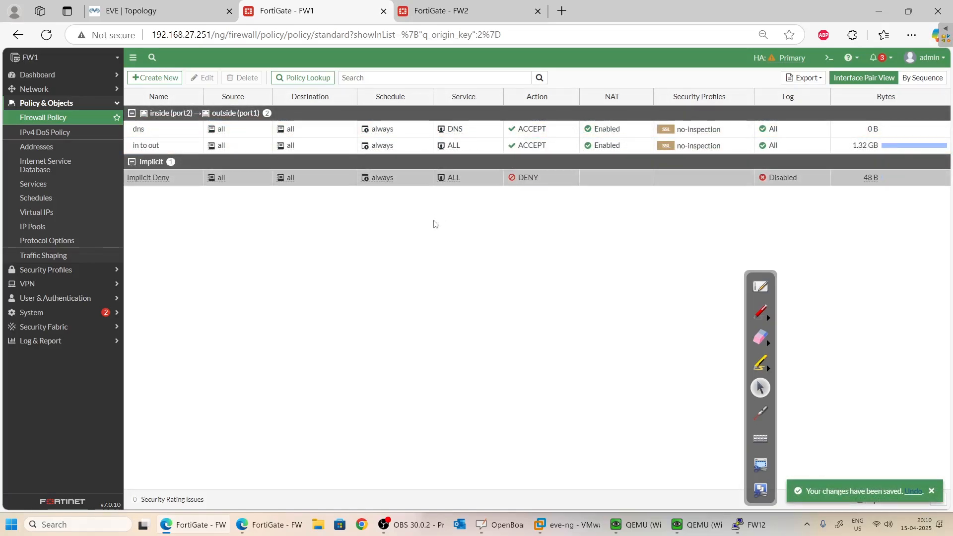
Refresh the HA member lists on FW1 and FW2 to check the synchronization status after the policy change.
{"action": "left_click", "coordinate": [45, 314]}
{"action": "left_click", "coordinate": [58, 246]}
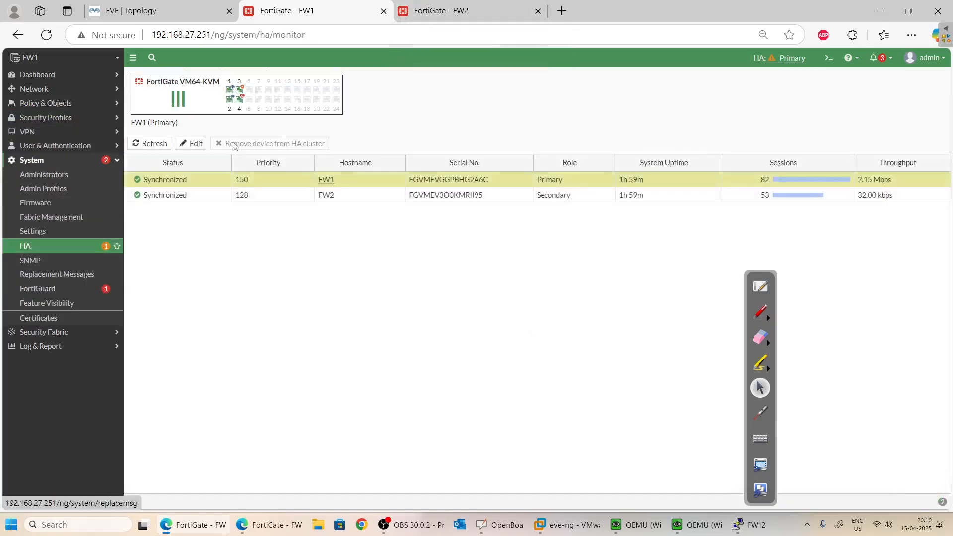
{"action": "left_click", "coordinate": [149, 144]}
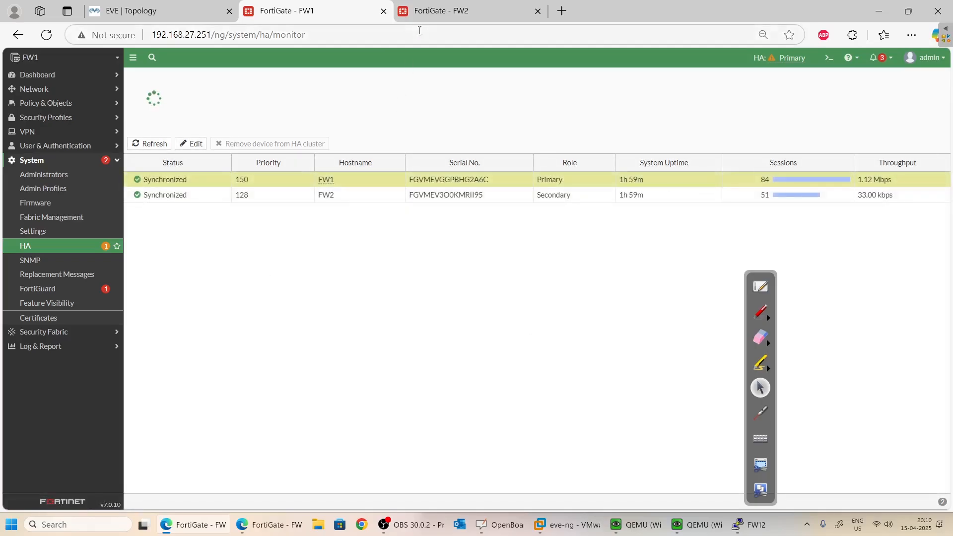
{"action": "left_click", "coordinate": [430, 18]}
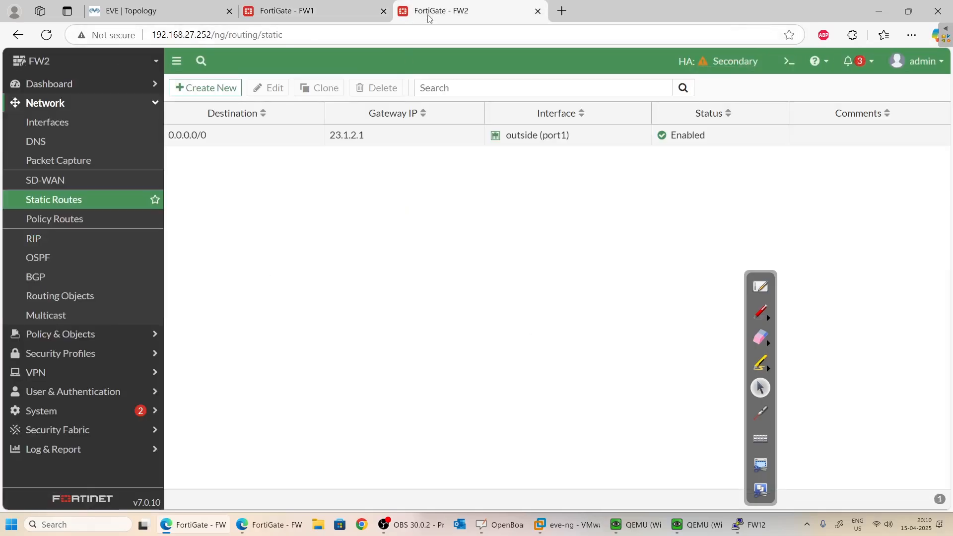
{"action": "left_click", "coordinate": [62, 410]}
{"action": "left_click", "coordinate": [69, 315]}
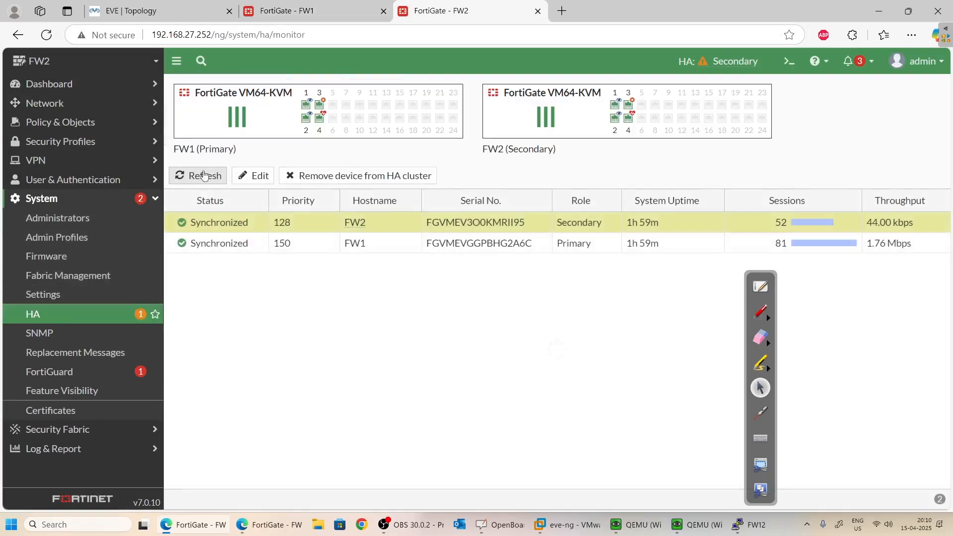
{"action": "left_click", "coordinate": [204, 175]}
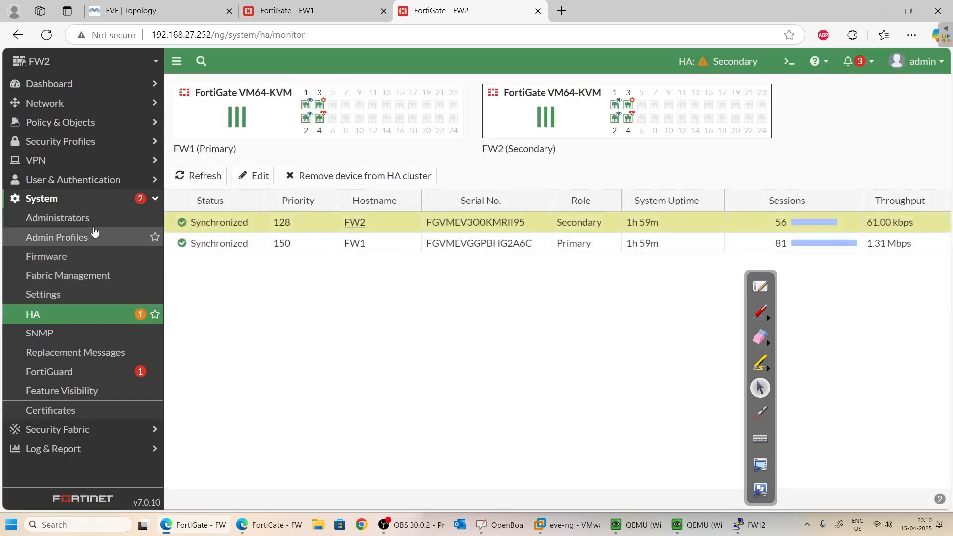
Check FW2's firewall policies for the dns policy and its order, and return to FW1.
{"action": "left_click", "coordinate": [74, 121]}
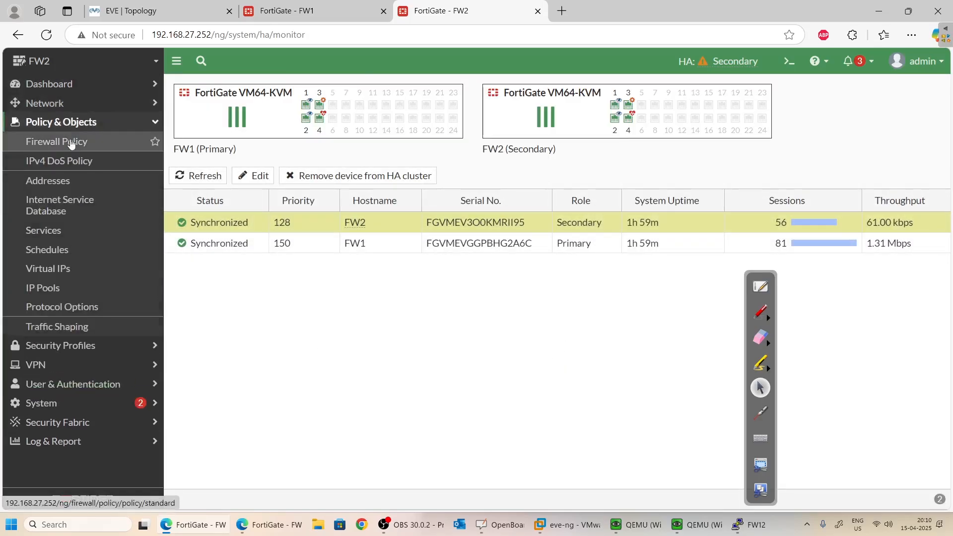
{"action": "left_click", "coordinate": [74, 141]}
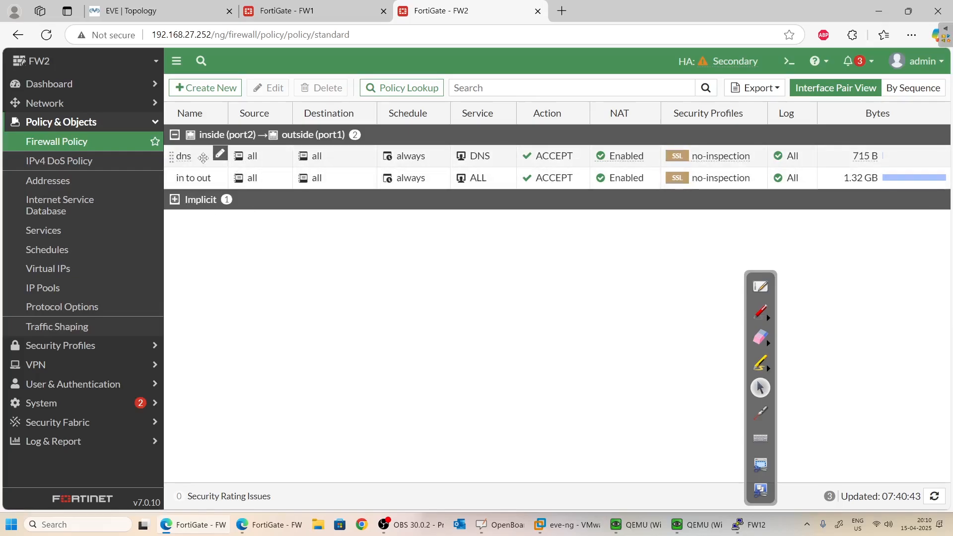
{"action": "left_click", "coordinate": [289, 11]}
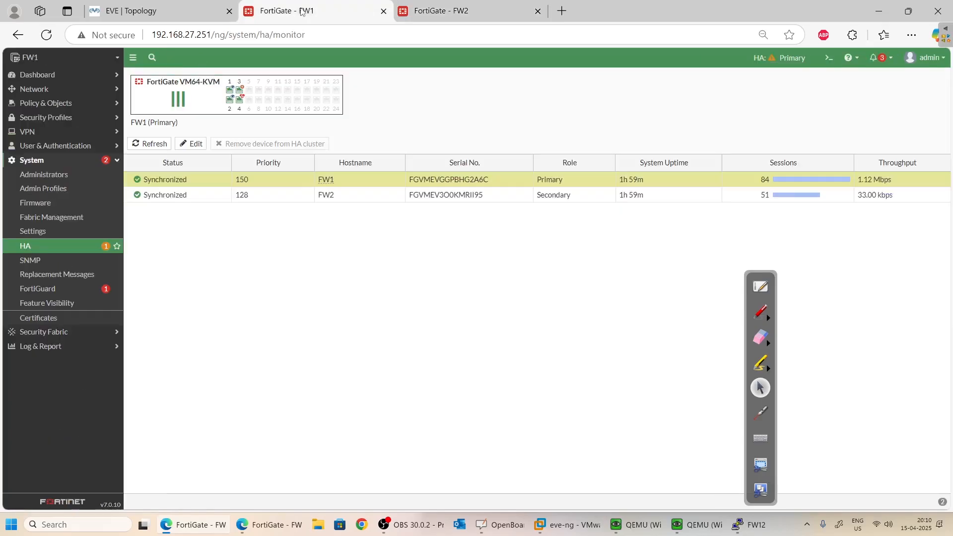
Start a continuous ping to 8.8.8.8 from the Win machine's Command Prompt with ping 8.8.8.8 -t.
{"action": "left_click", "coordinate": [164, 11]}
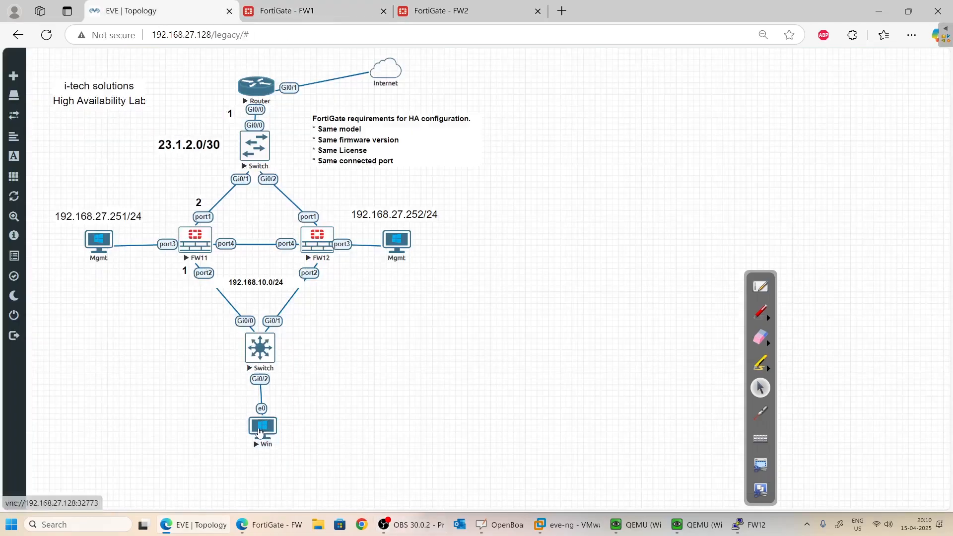
{"action": "left_click", "coordinate": [695, 525]}
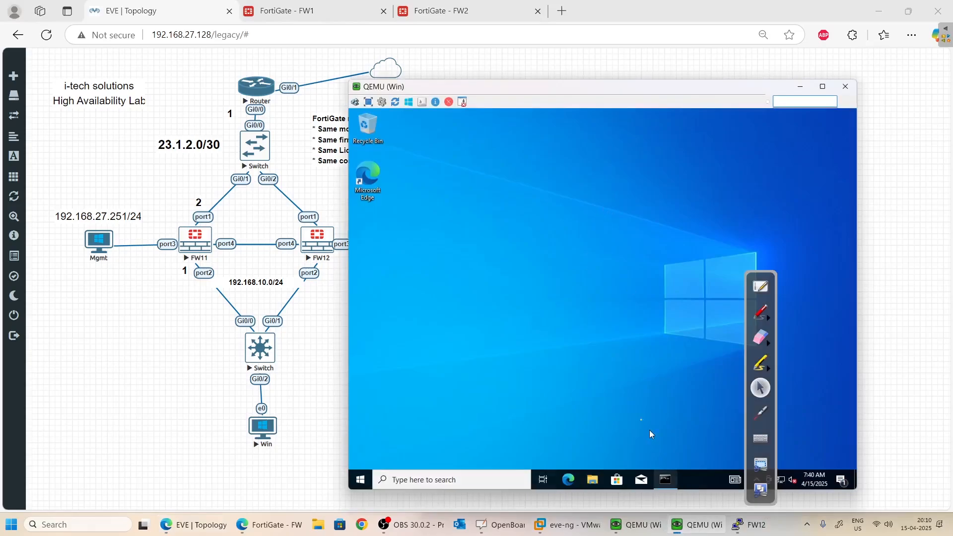
{"action": "left_click", "coordinate": [671, 479]}
{"action": "left_click", "coordinate": [615, 393]}
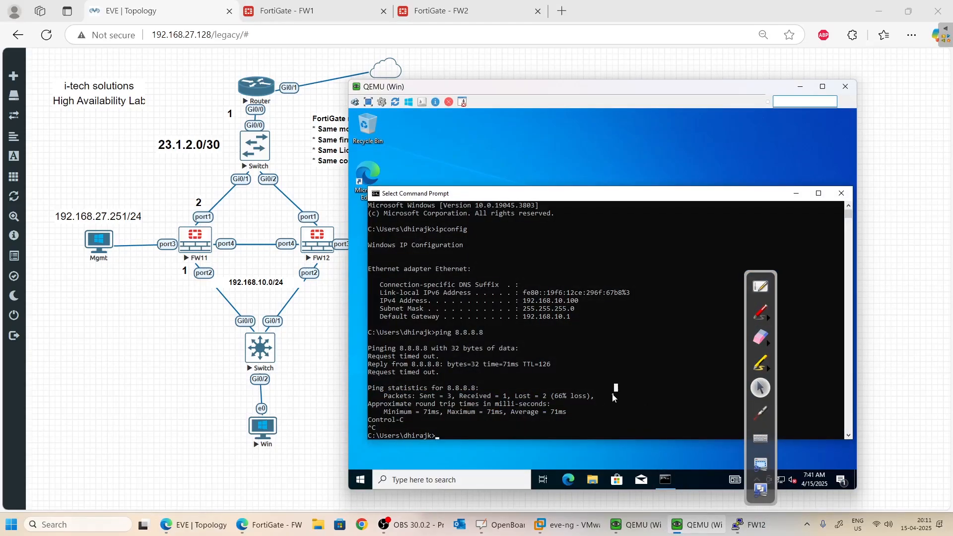
{"action": "type", "text": "ping 8.8.8.8 -t"}
{"action": "key", "text": "Return"}
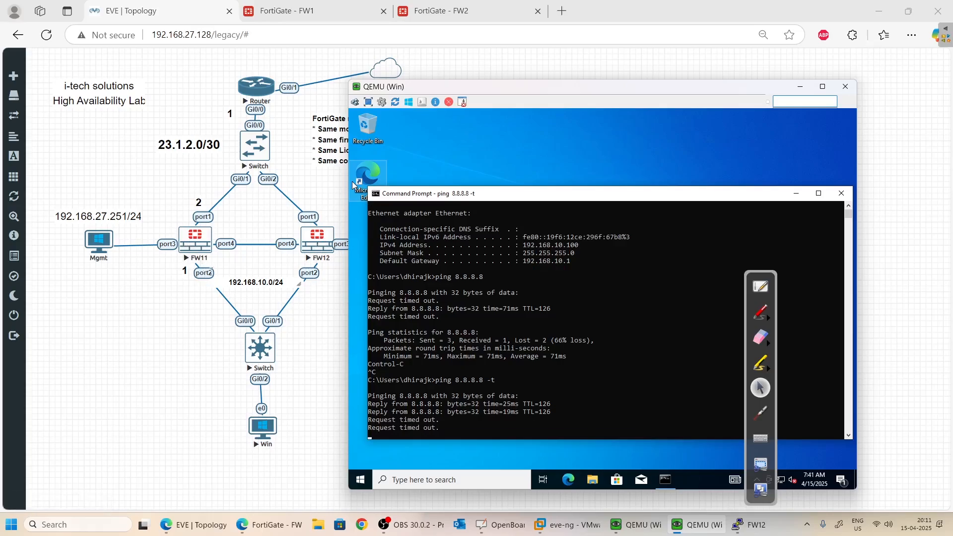
Stop the FW11 node in the EVE topology and check the continuous ping on the Win machine.
{"action": "right_click", "coordinate": [198, 239]}
{"action": "left_click", "coordinate": [228, 262]}
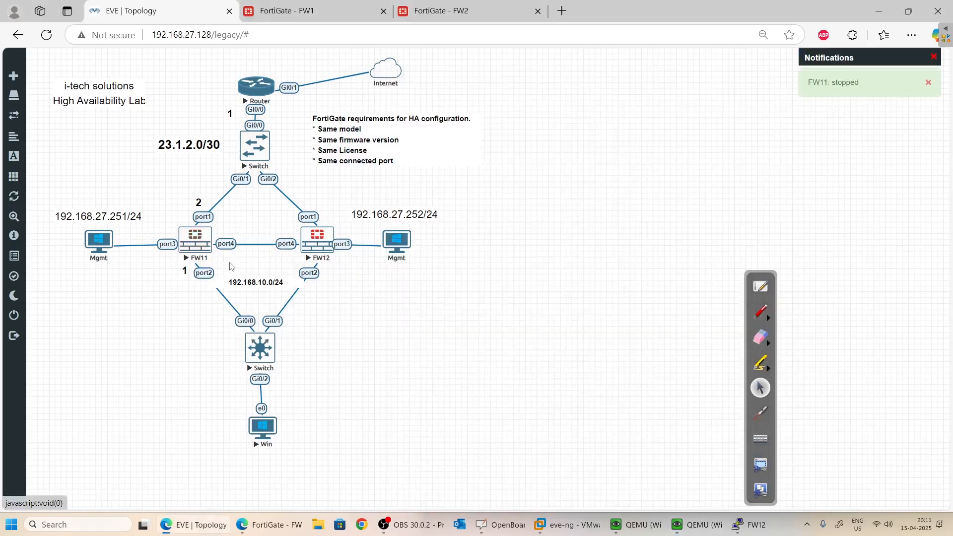
{"action": "left_click", "coordinate": [696, 525]}
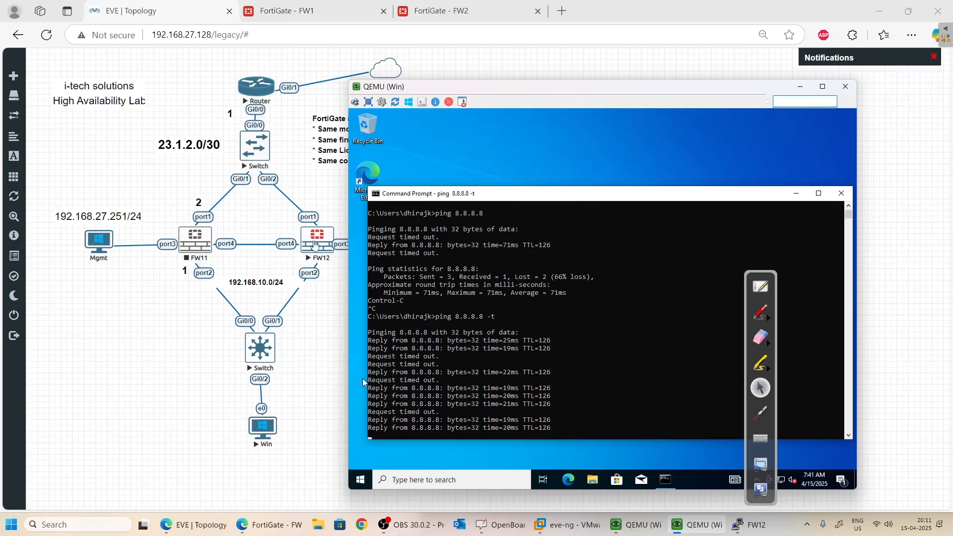
Open FW2's HA monitor and refresh the member list to check its role after the FW11 shutdown.
{"action": "left_click", "coordinate": [435, 11]}
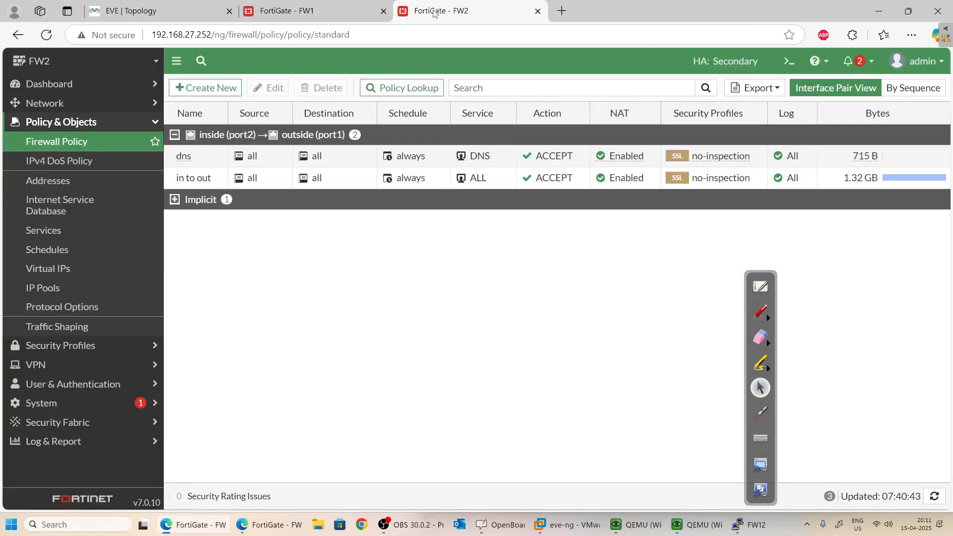
{"action": "left_click", "coordinate": [69, 403]}
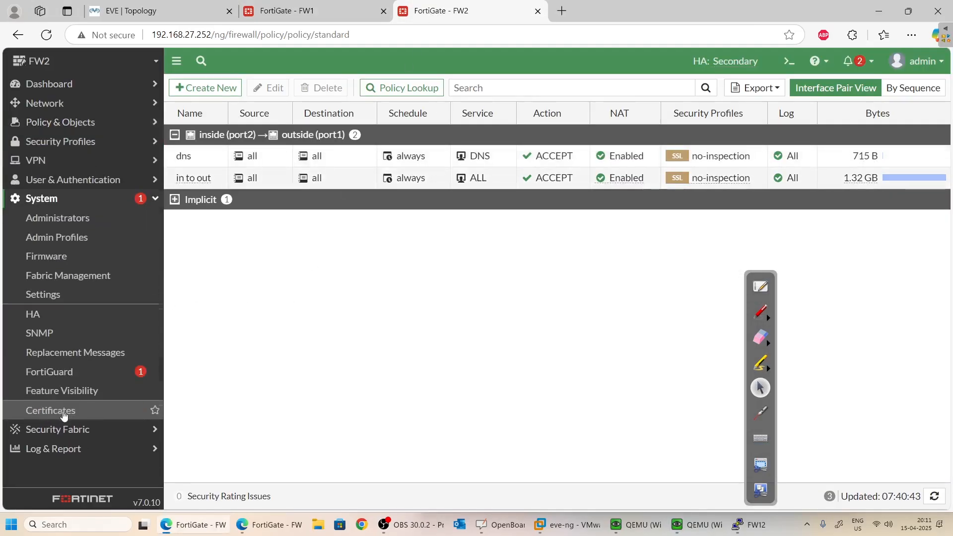
{"action": "left_click", "coordinate": [69, 319]}
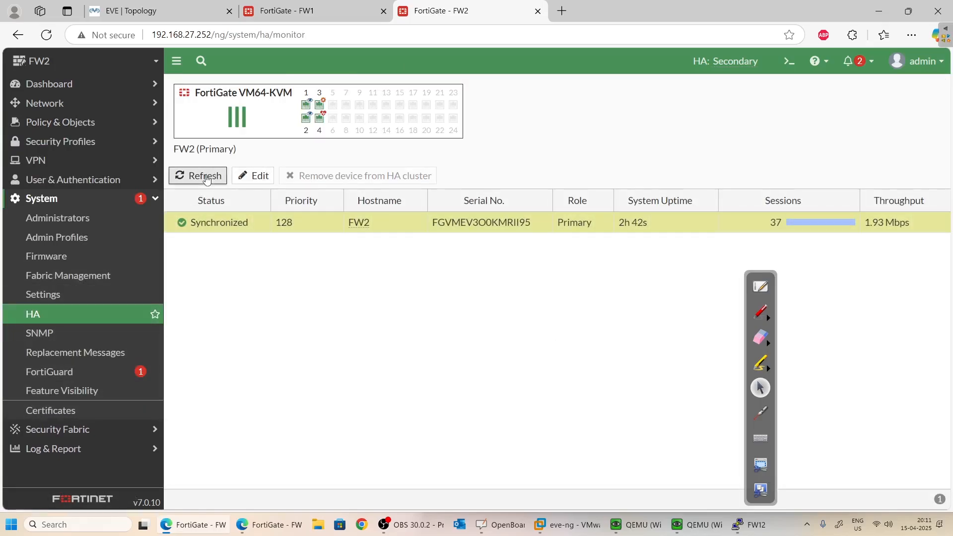
{"action": "left_click", "coordinate": [184, 176]}
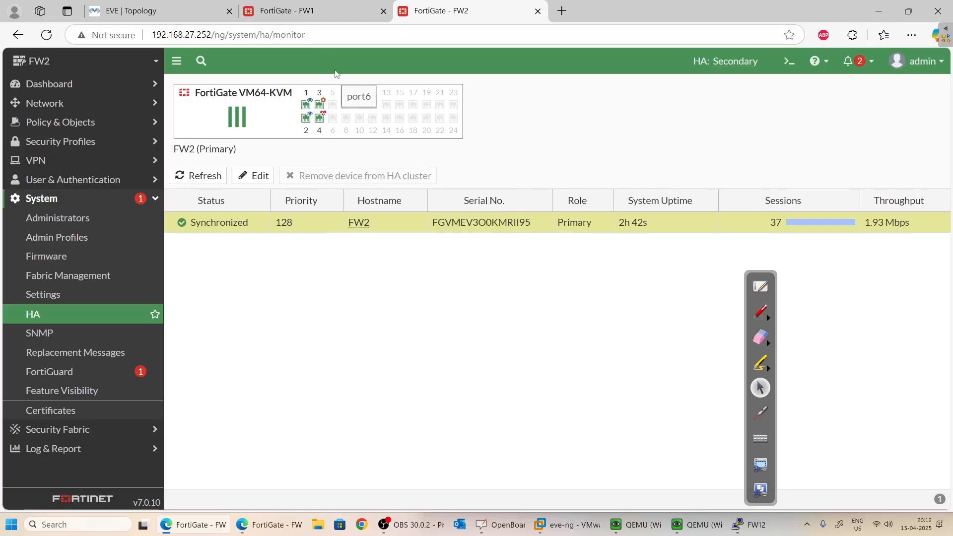
Return to the EVE topology and start the FW11 node.
{"action": "key", "text": "ctrl+shift+Tab"}
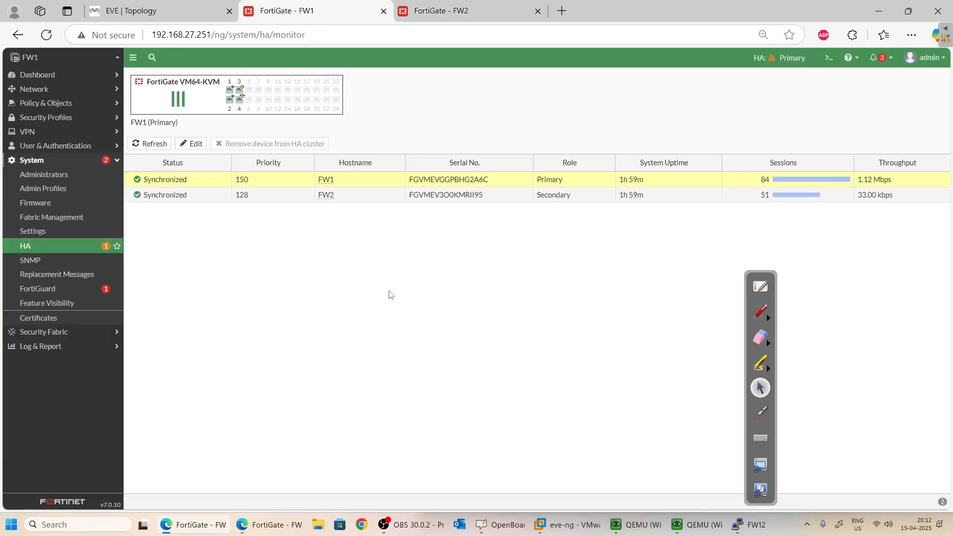
{"action": "key", "text": "ctrl+shift+Tab"}
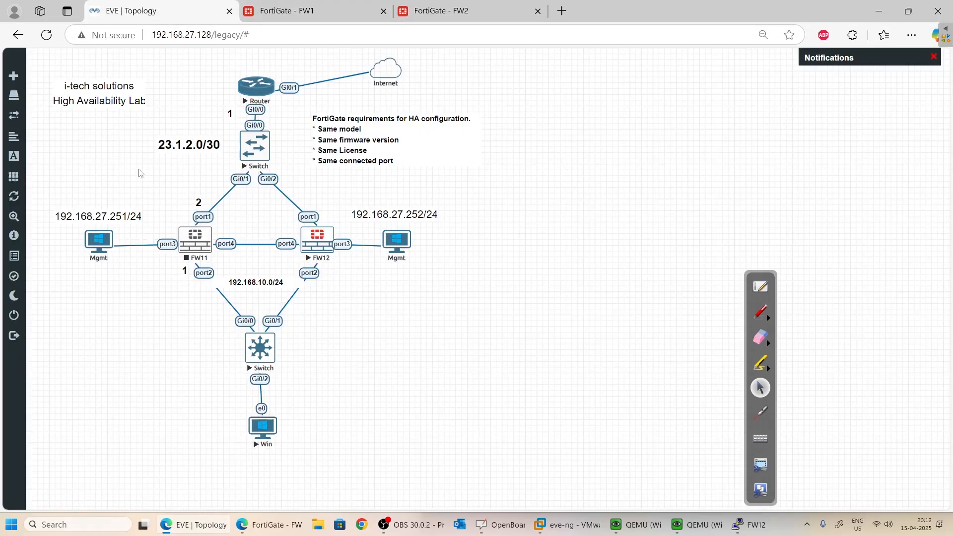
{"action": "right_click", "coordinate": [205, 241]}
{"action": "left_click", "coordinate": [248, 258]}
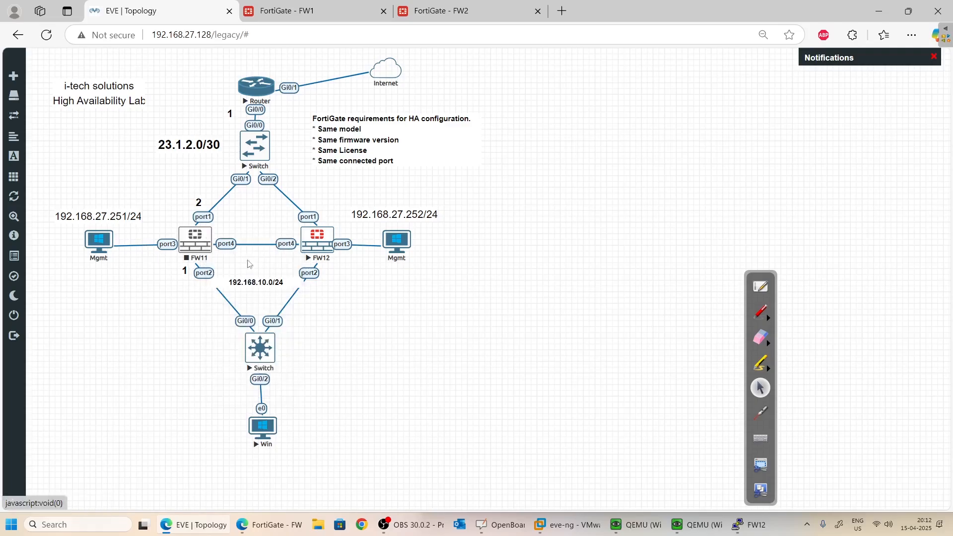
Switch to FW1's web interface and expand its Log & Report section.
{"action": "left_click", "coordinate": [436, 16]}
{"action": "left_click", "coordinate": [350, 10]}
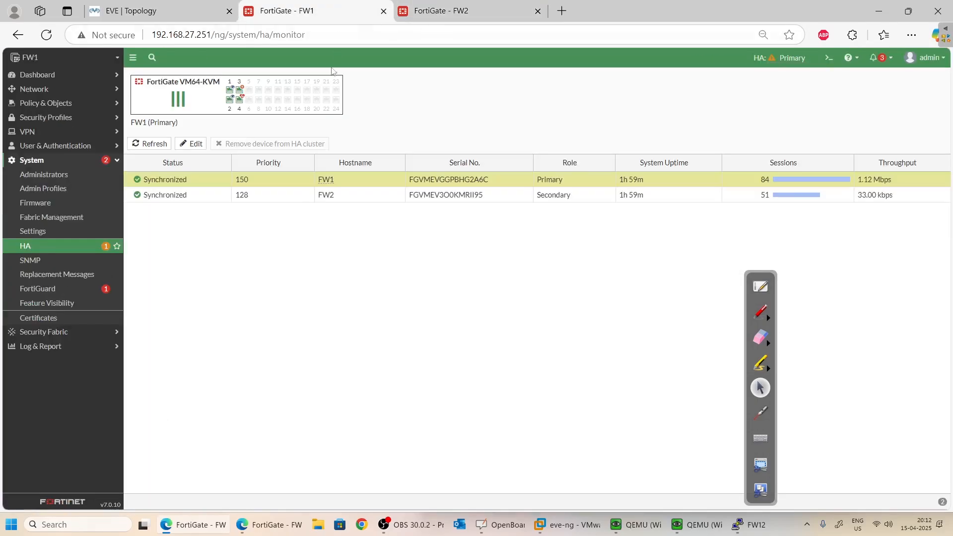
{"action": "left_click", "coordinate": [63, 349]}
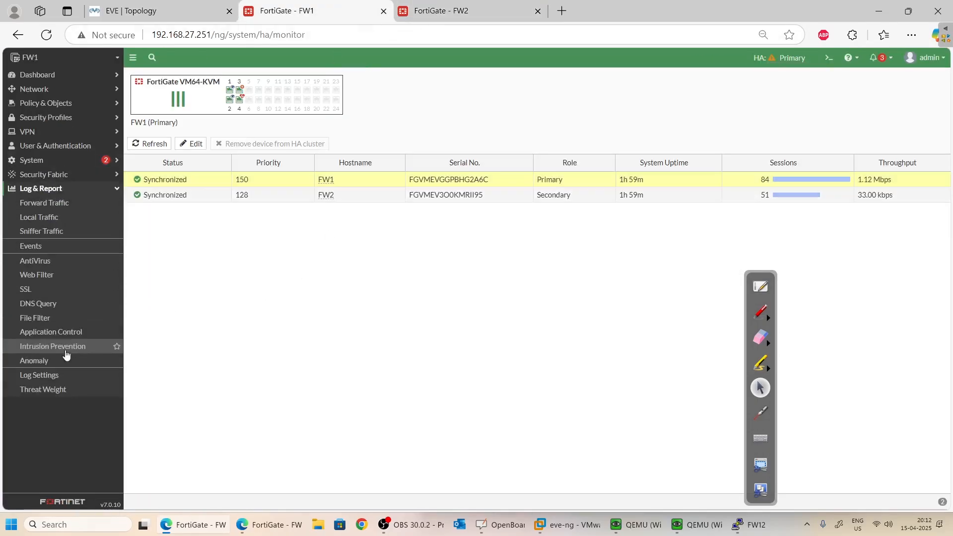